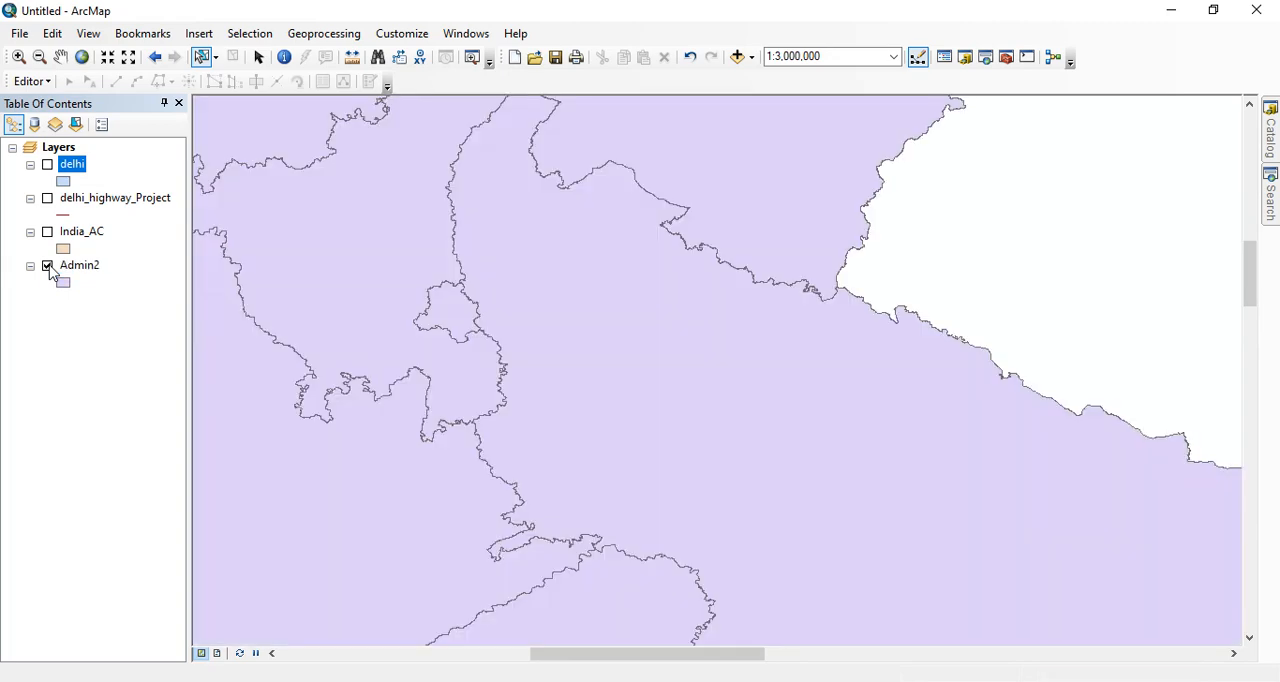
- Examine the Admin2 state boundaries and their attribute table with state names and populations, and close the table
scroll(949, 386, "up", 2)
scroll(789, 348, "up", 1)
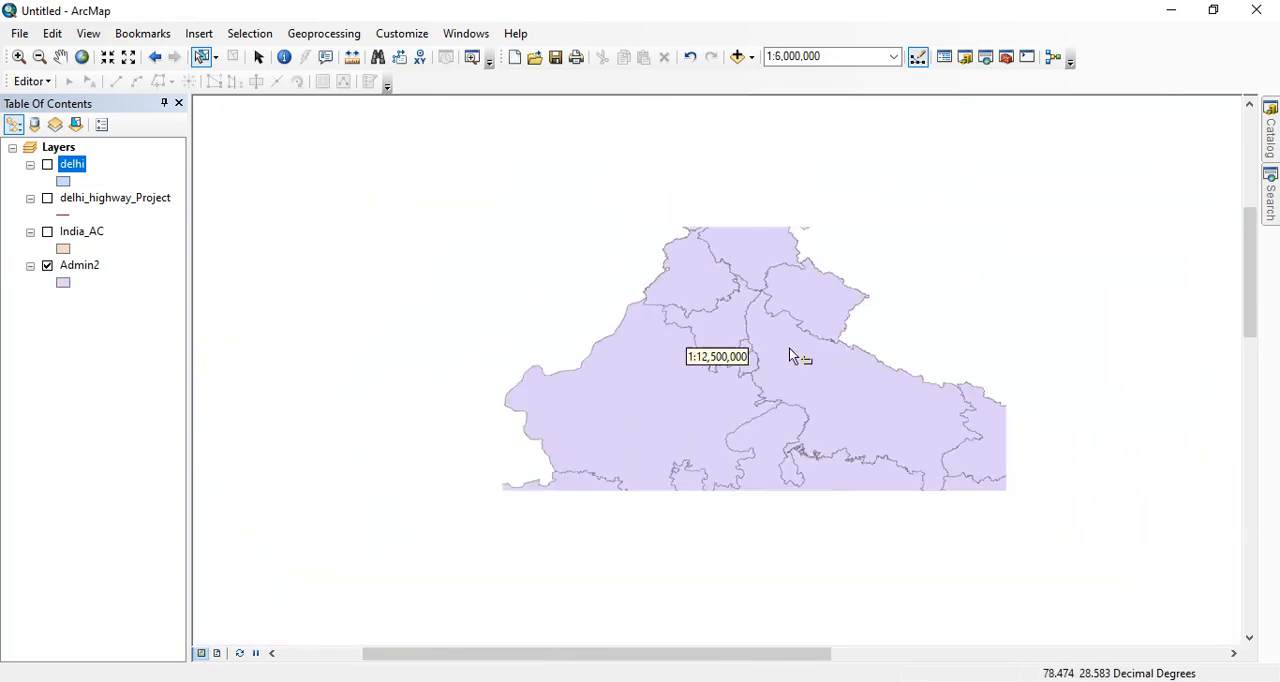
scroll(808, 367, "up", 1)
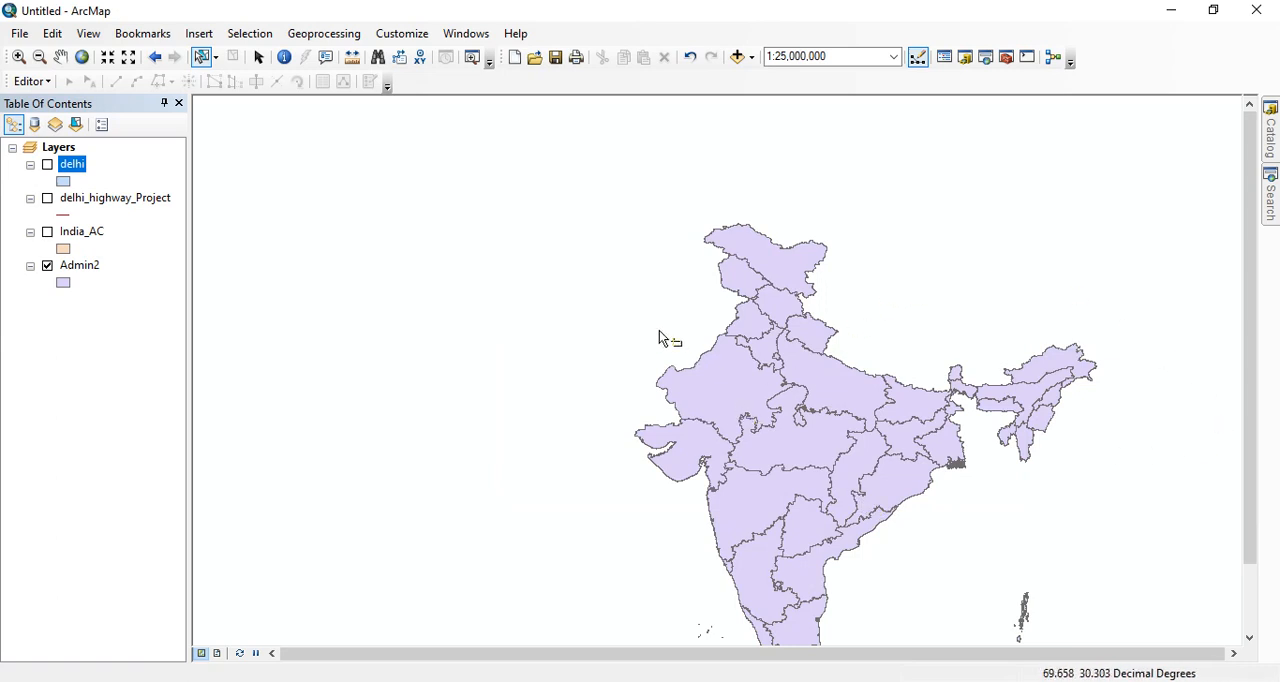
scroll(659, 332, "down", 1)
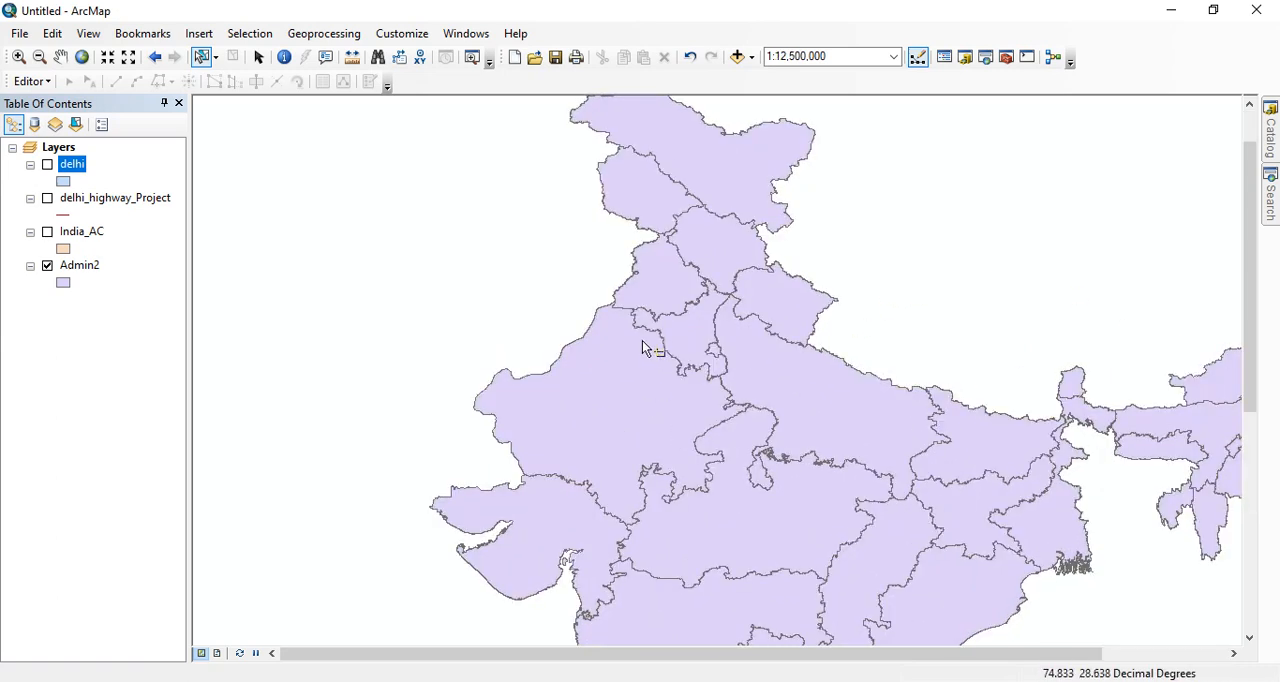
left_click(80, 264)
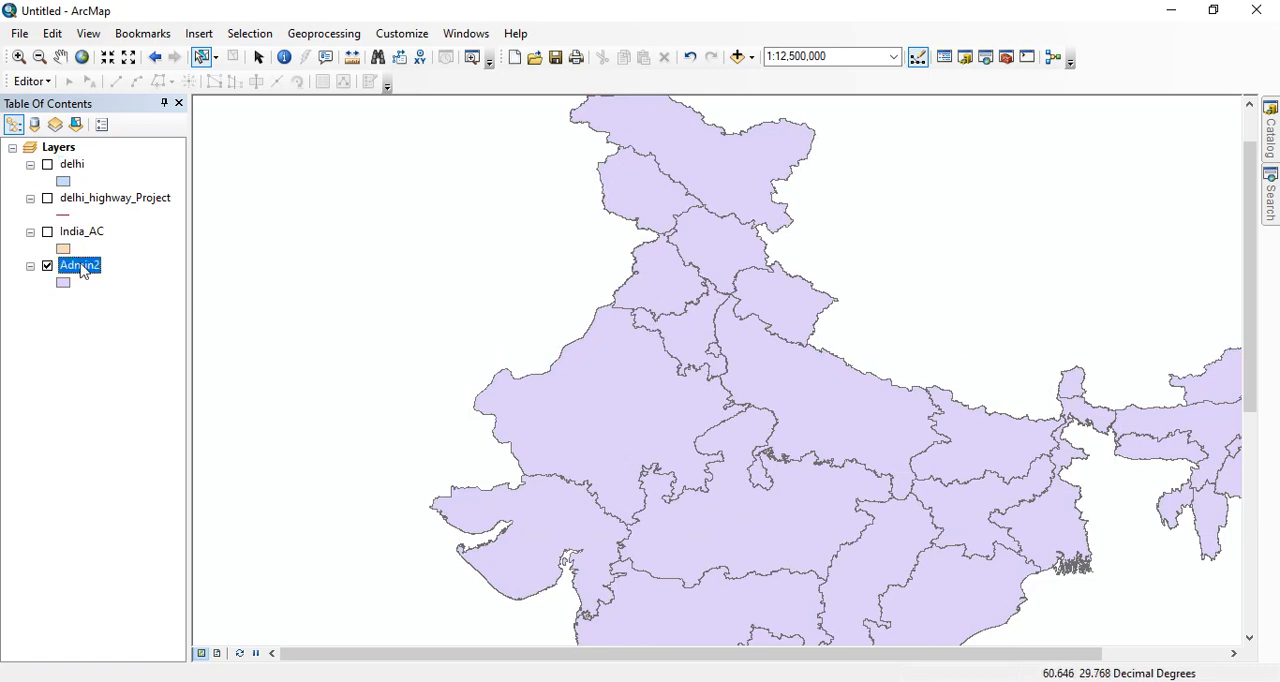
right_click(79, 264)
left_click(134, 316)
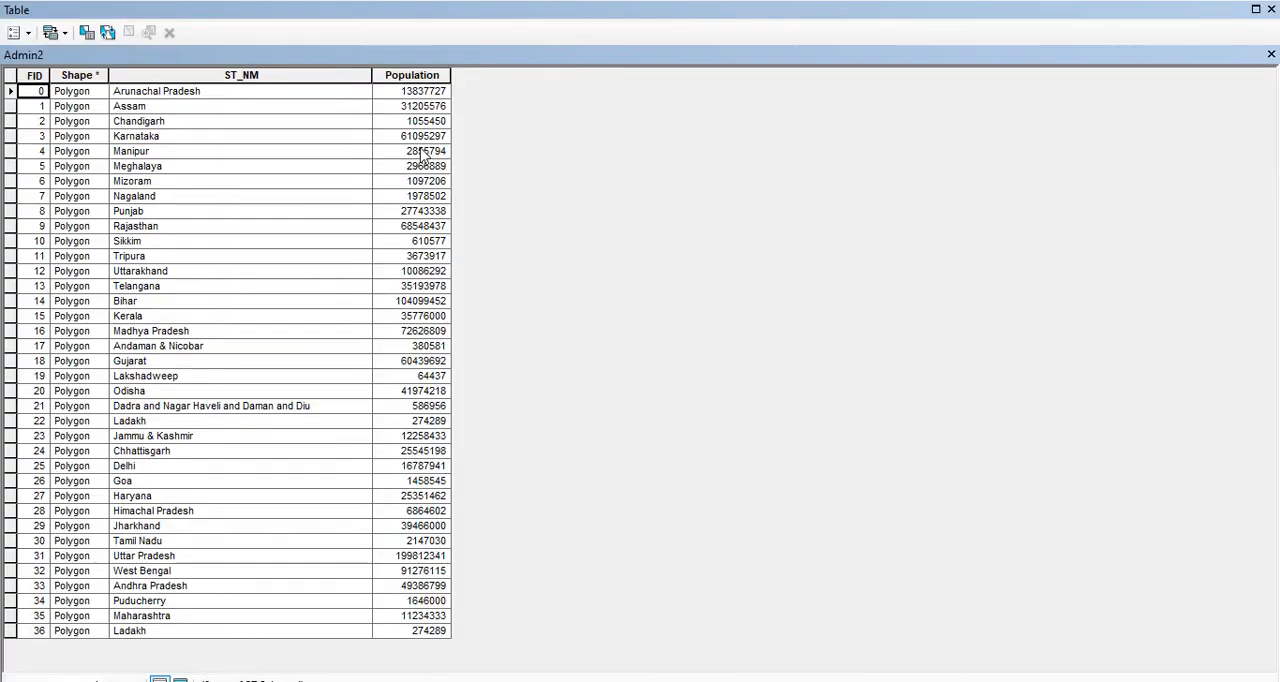
left_click(1271, 9)
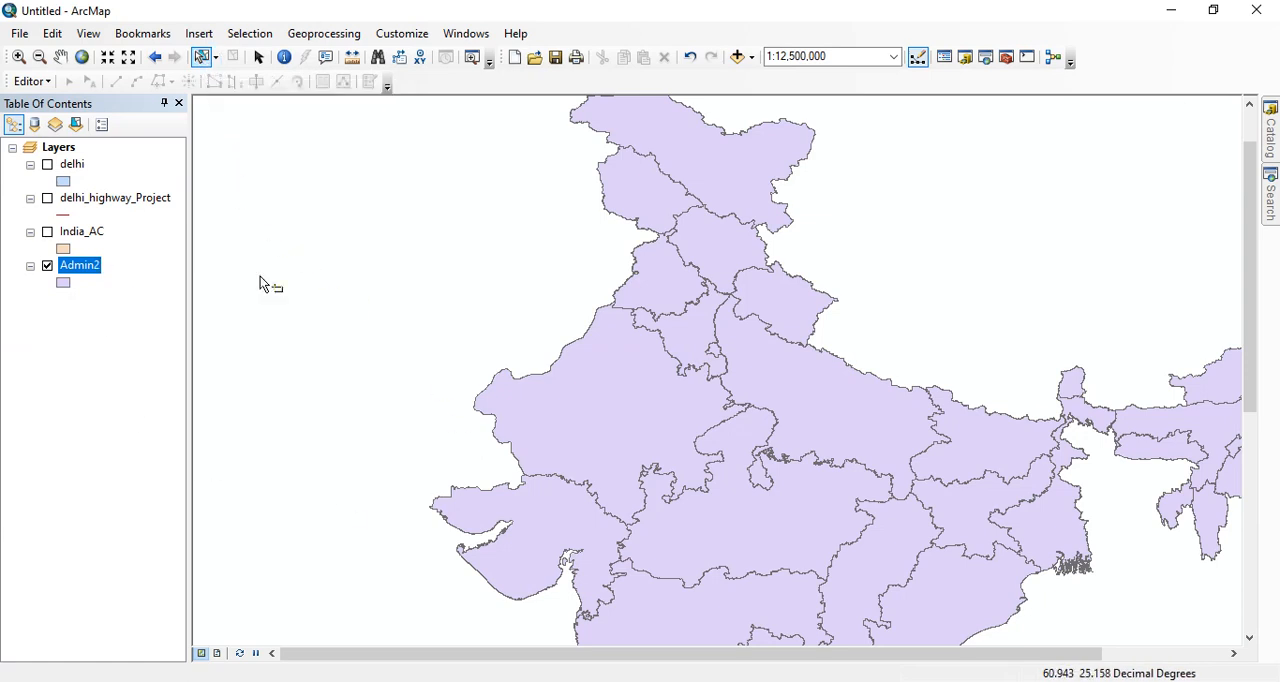
- Select the Haryana polygon in Admin2, export the selected feature as haryana.shp in the Indian Maps folder, and add it to the map
left_click(684, 340)
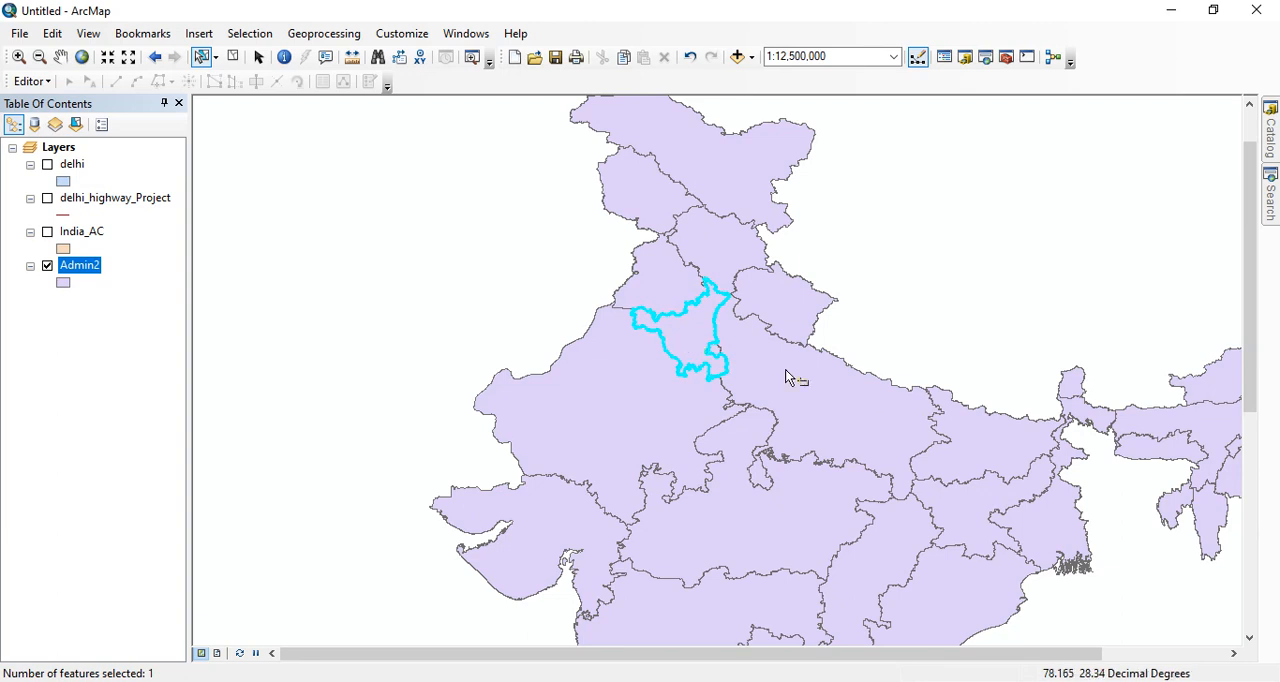
right_click(85, 273)
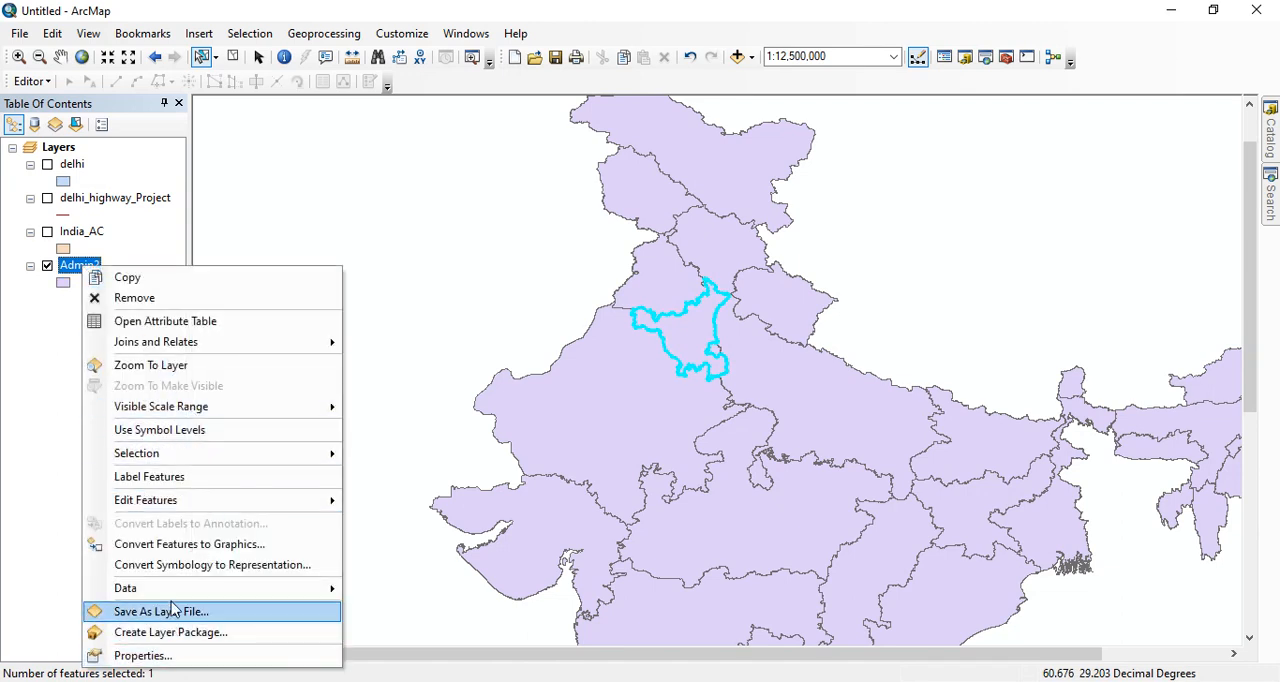
mouse_move(168, 594)
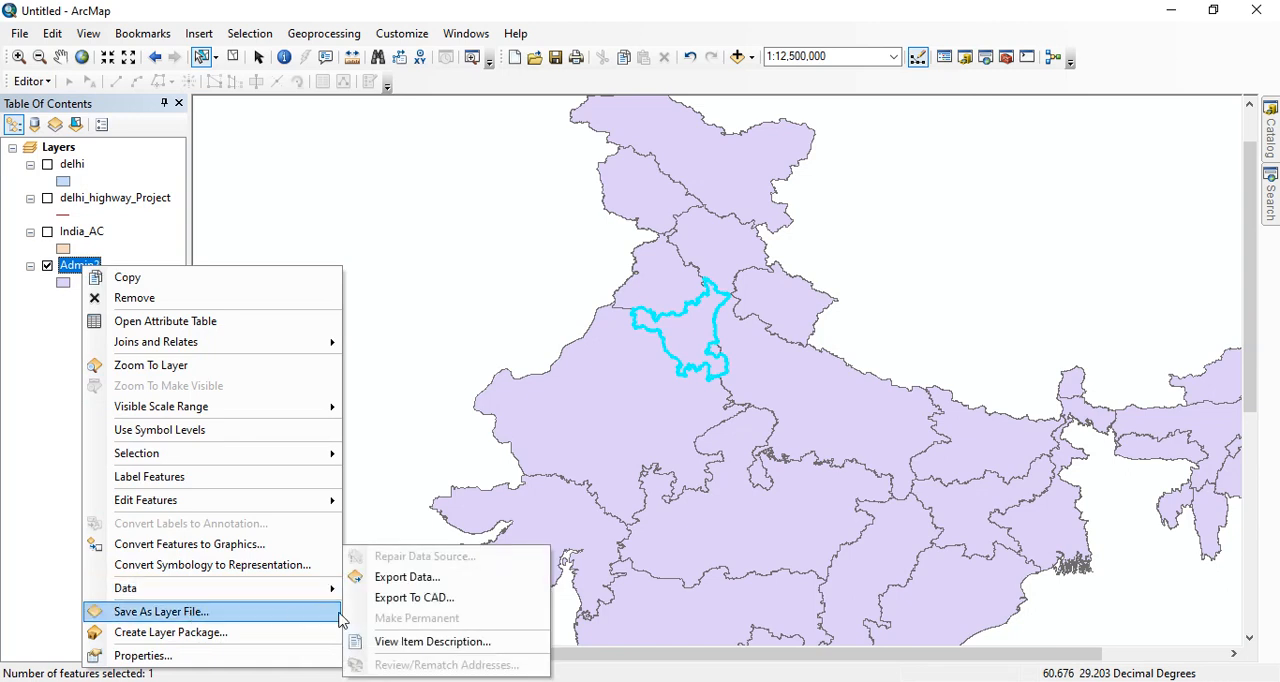
left_click(382, 575)
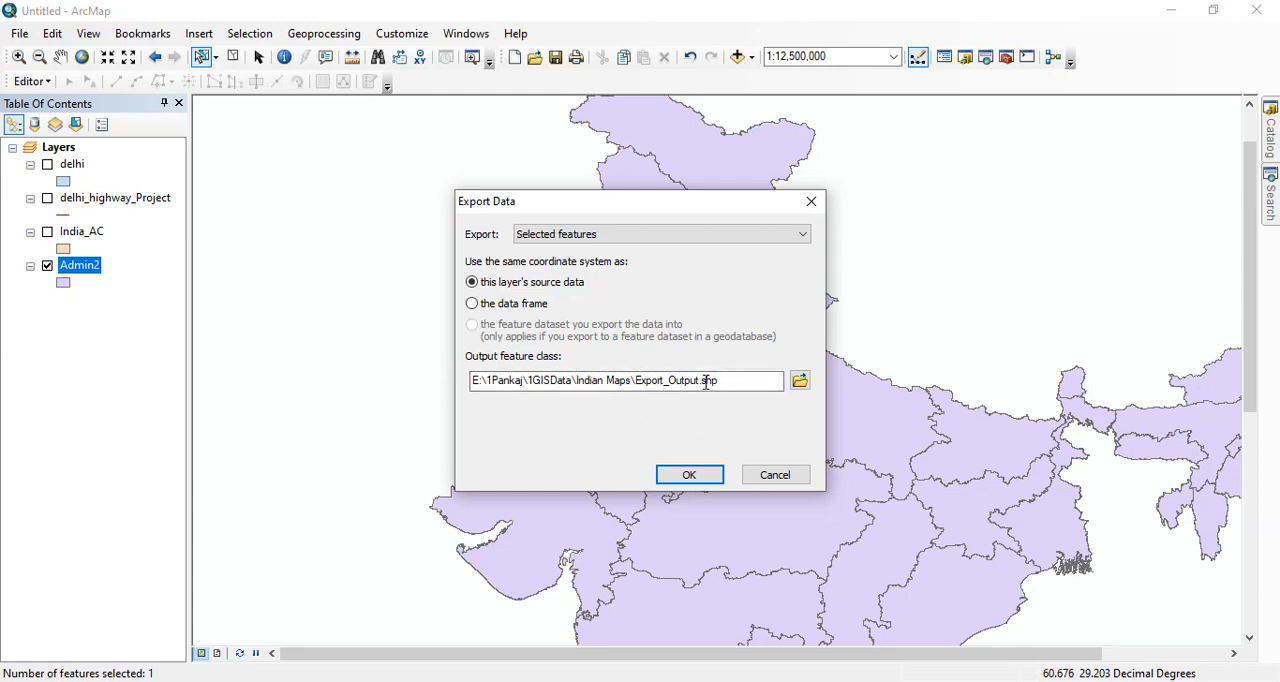
left_click_drag(700, 380, 636, 388)
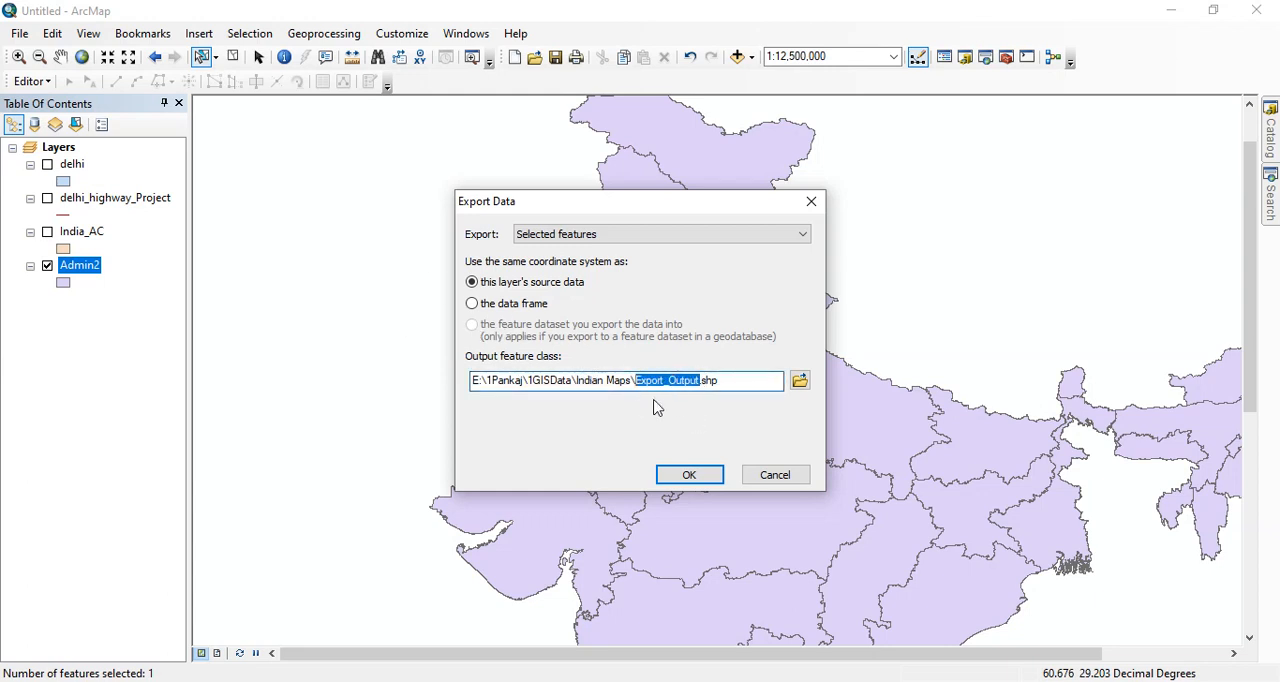
type("h")
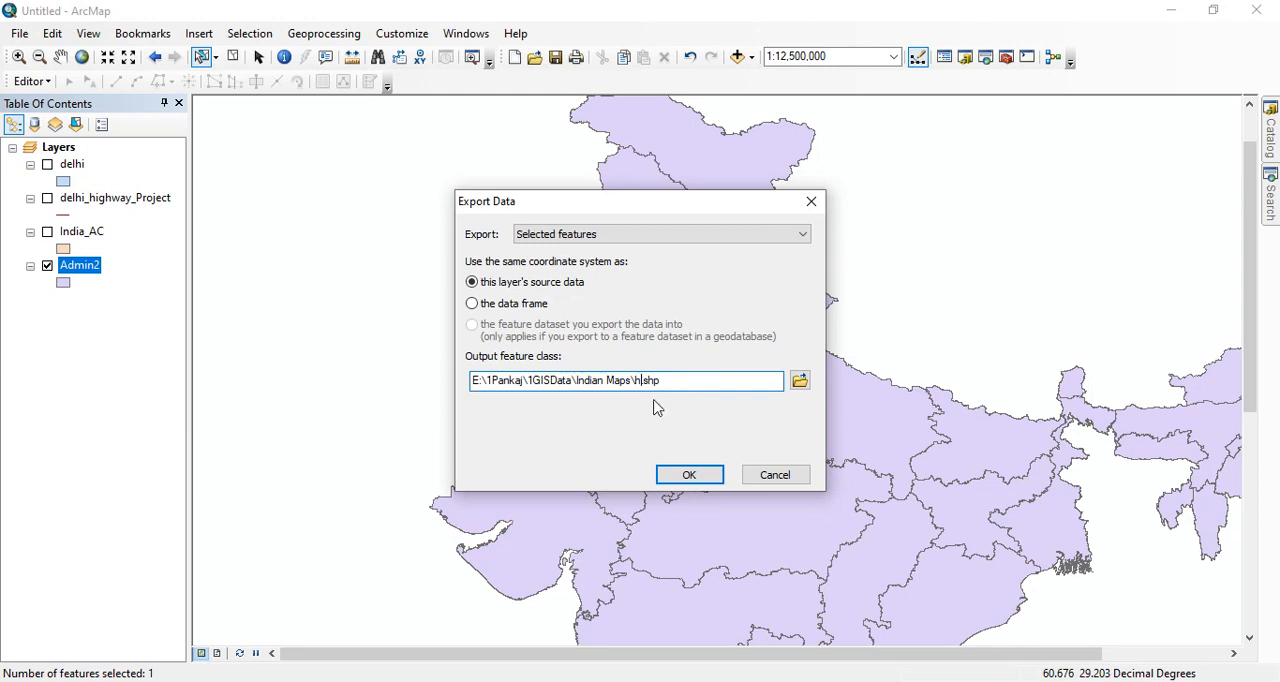
type("at")
key("BackSpace")
type("ryana")
left_click(676, 478)
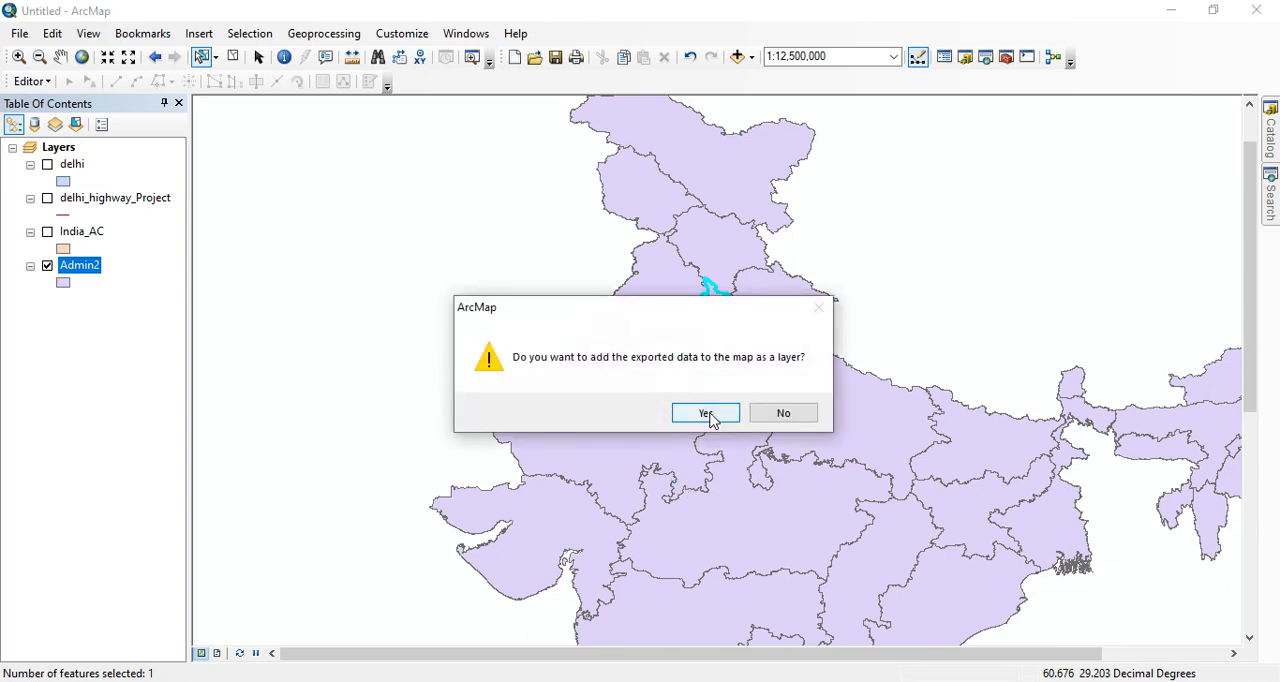
left_click(706, 414)
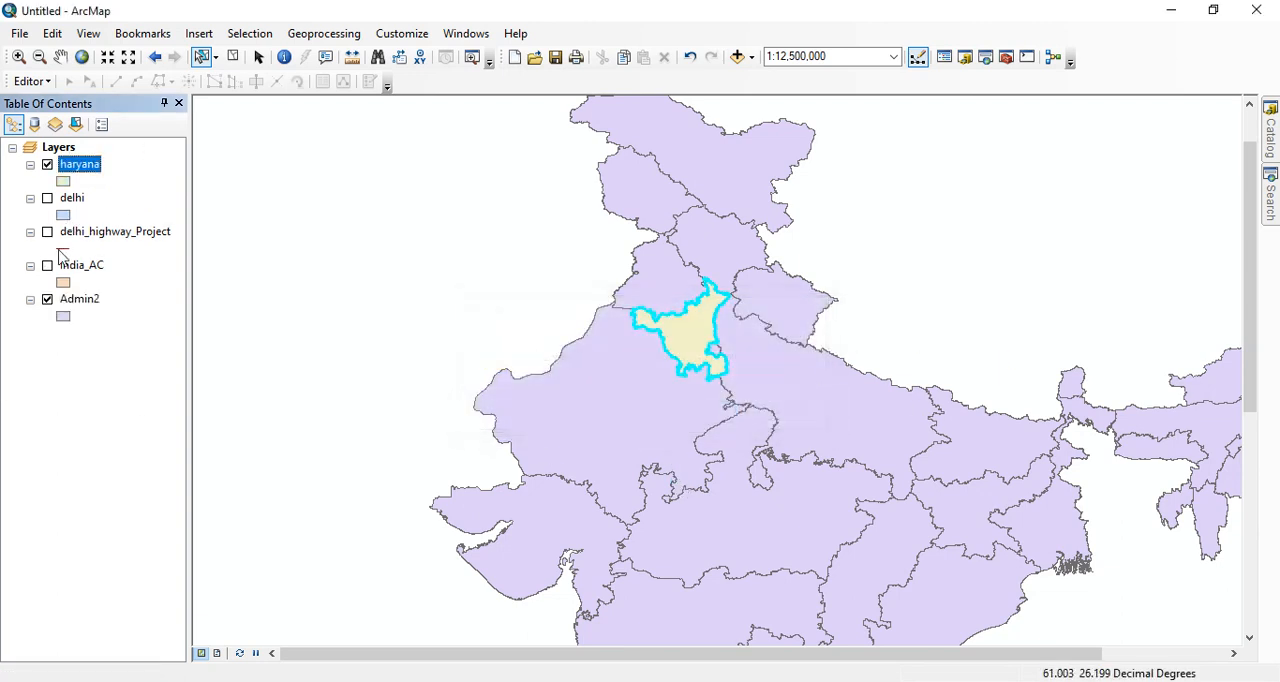
- Hide the Admin2 layer and check the attribute table of the haryana layer
left_click(47, 299)
scroll(712, 333, "up", 5)
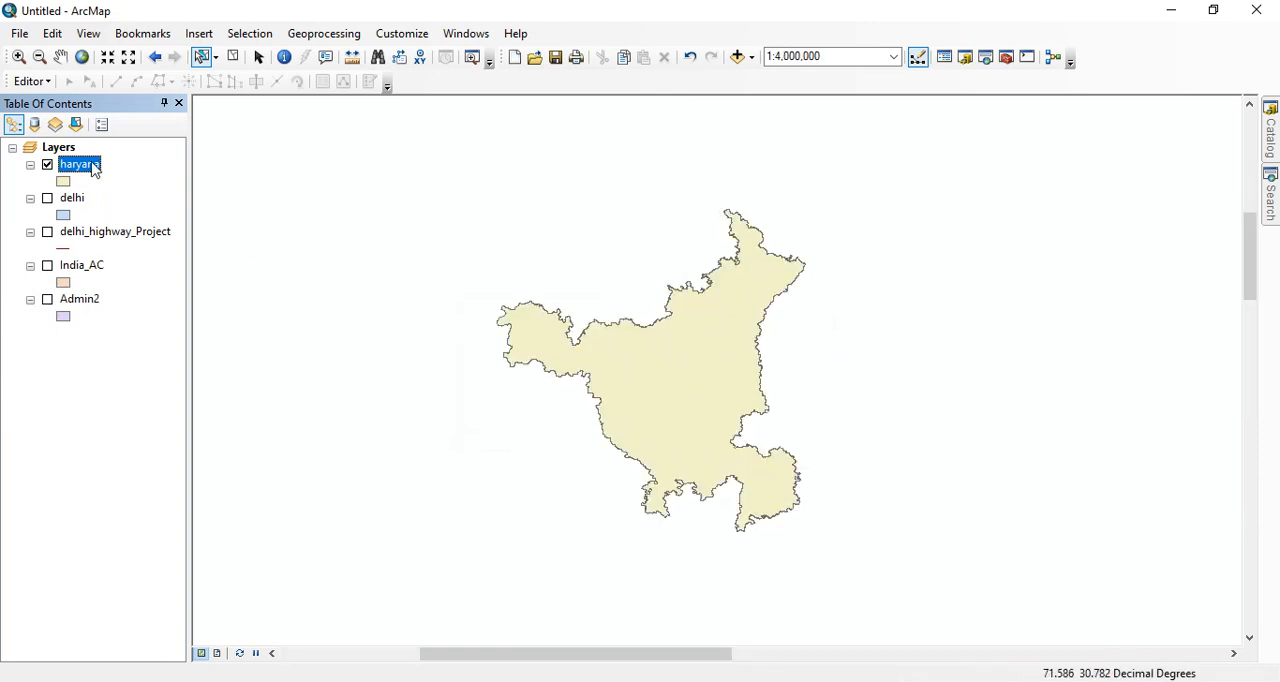
right_click(94, 170)
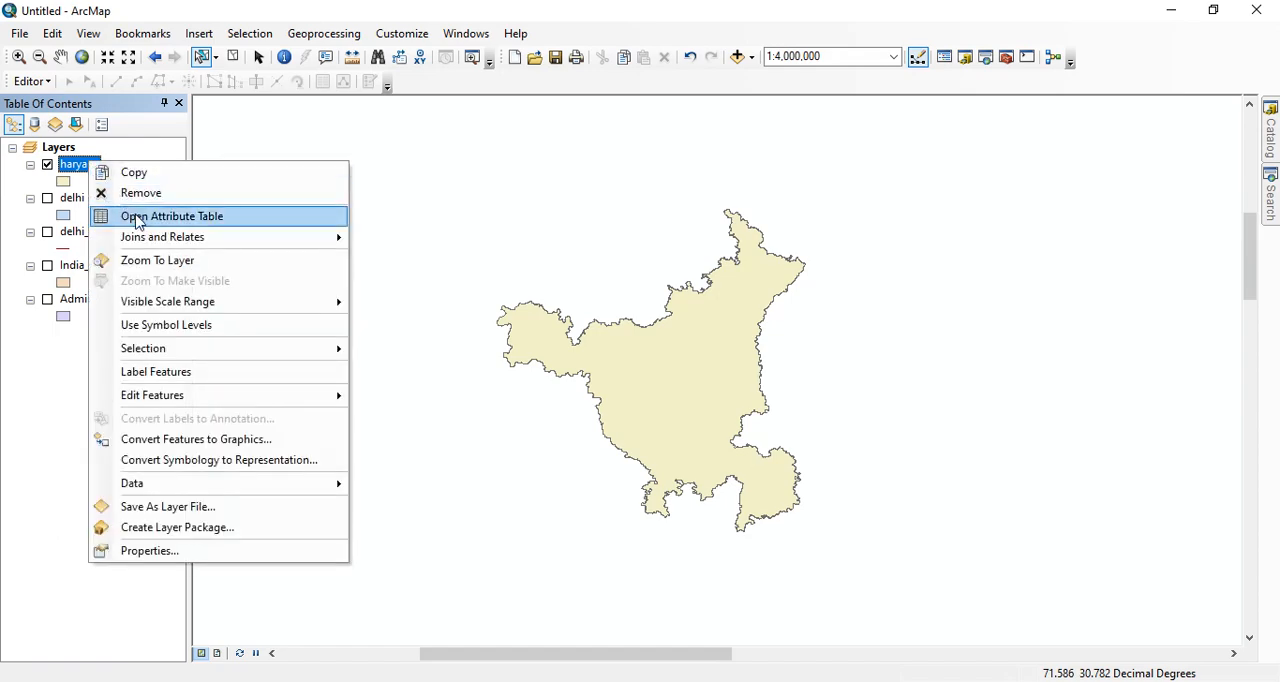
left_click(130, 214)
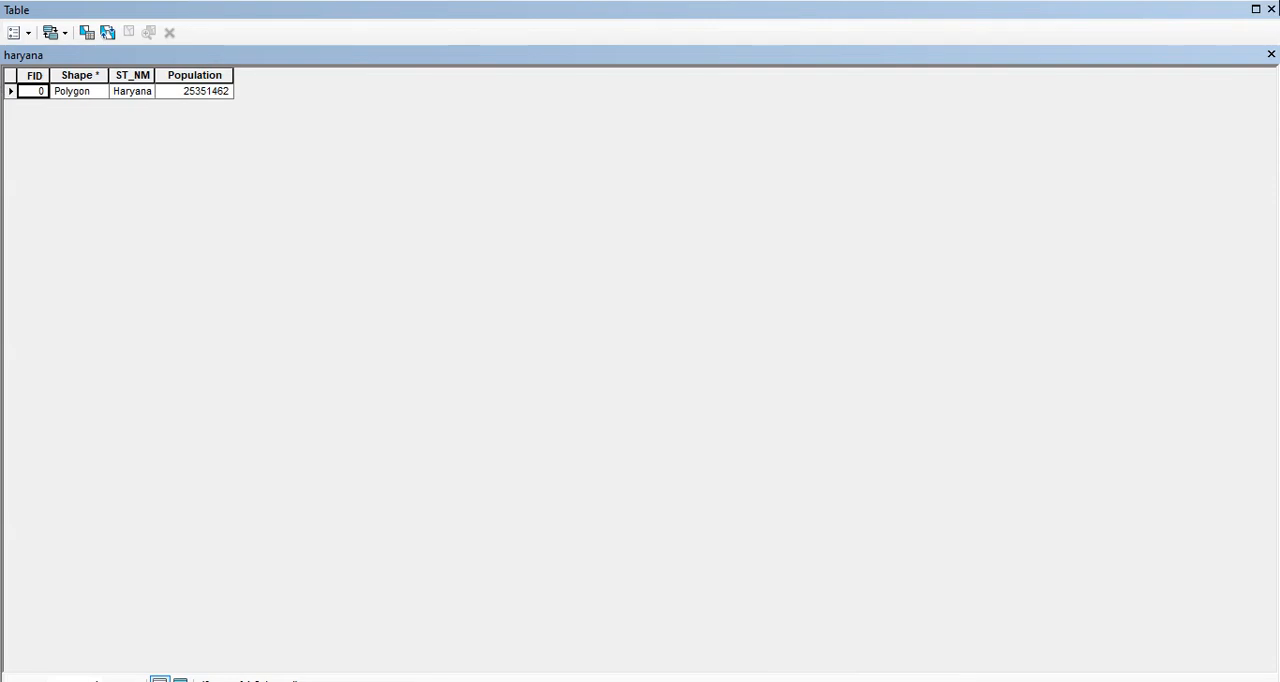
left_click(1271, 10)
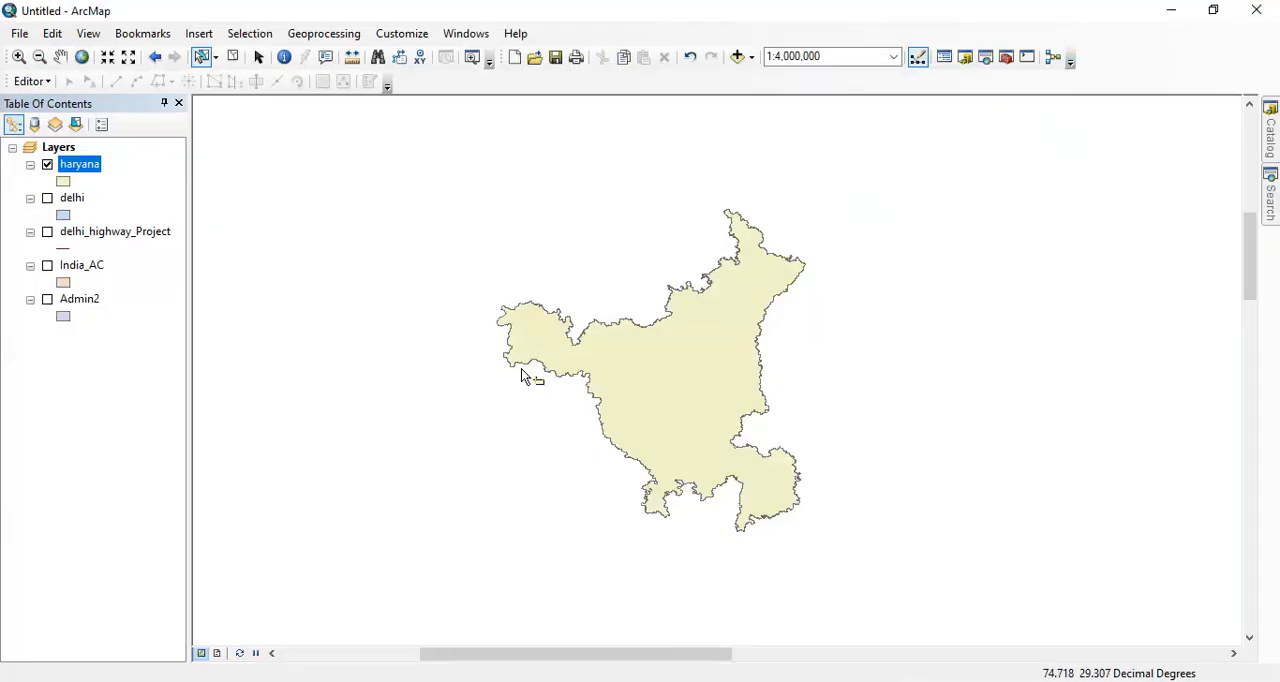
- Hide the haryana layer and display the delhi layer
left_click(47, 165)
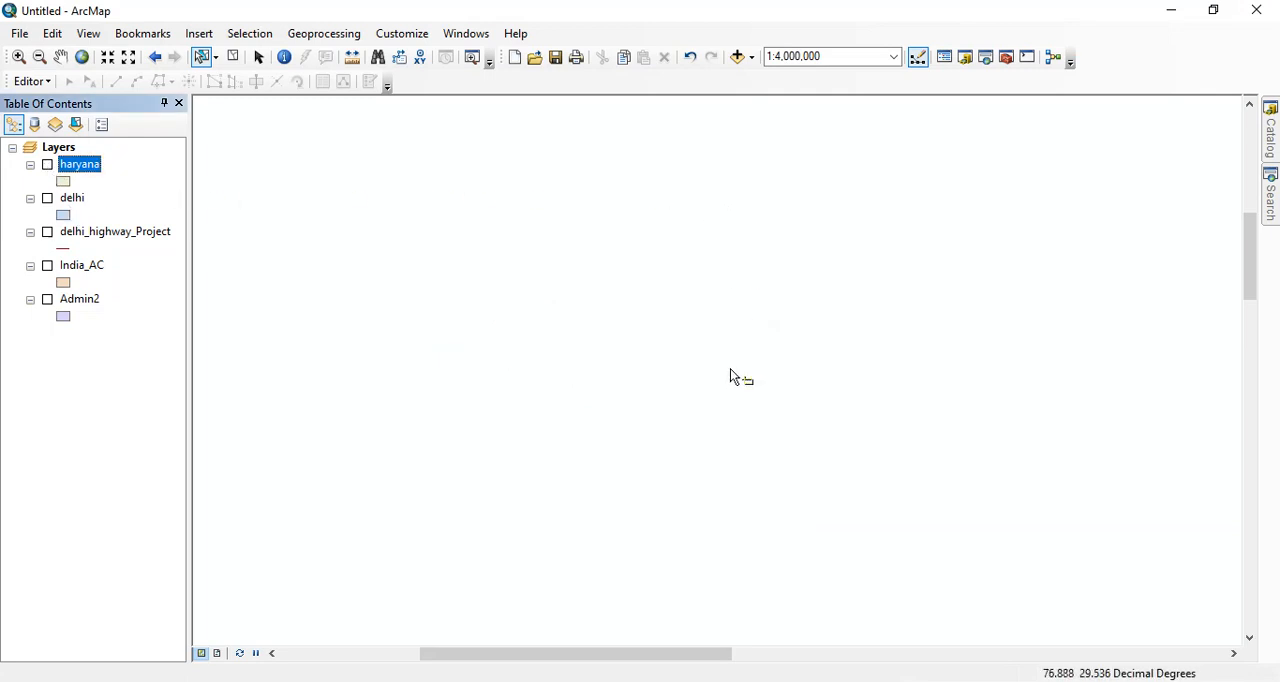
left_click(47, 199)
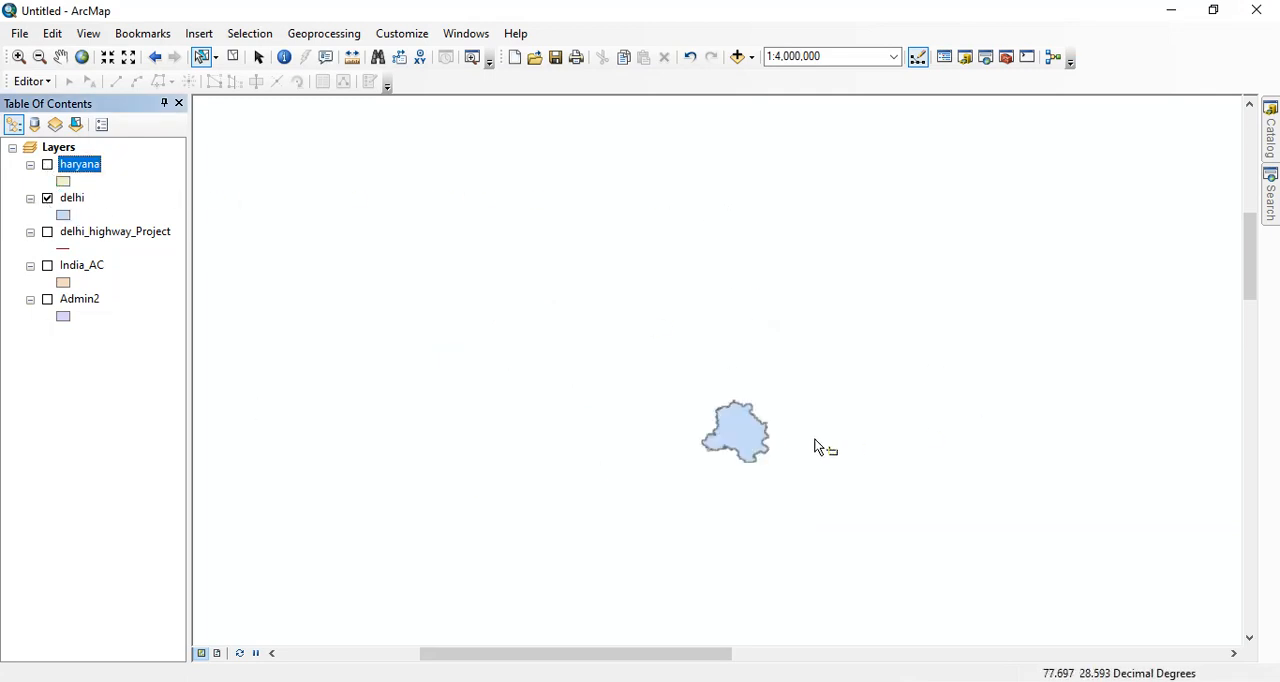
scroll(749, 443, "up", 3)
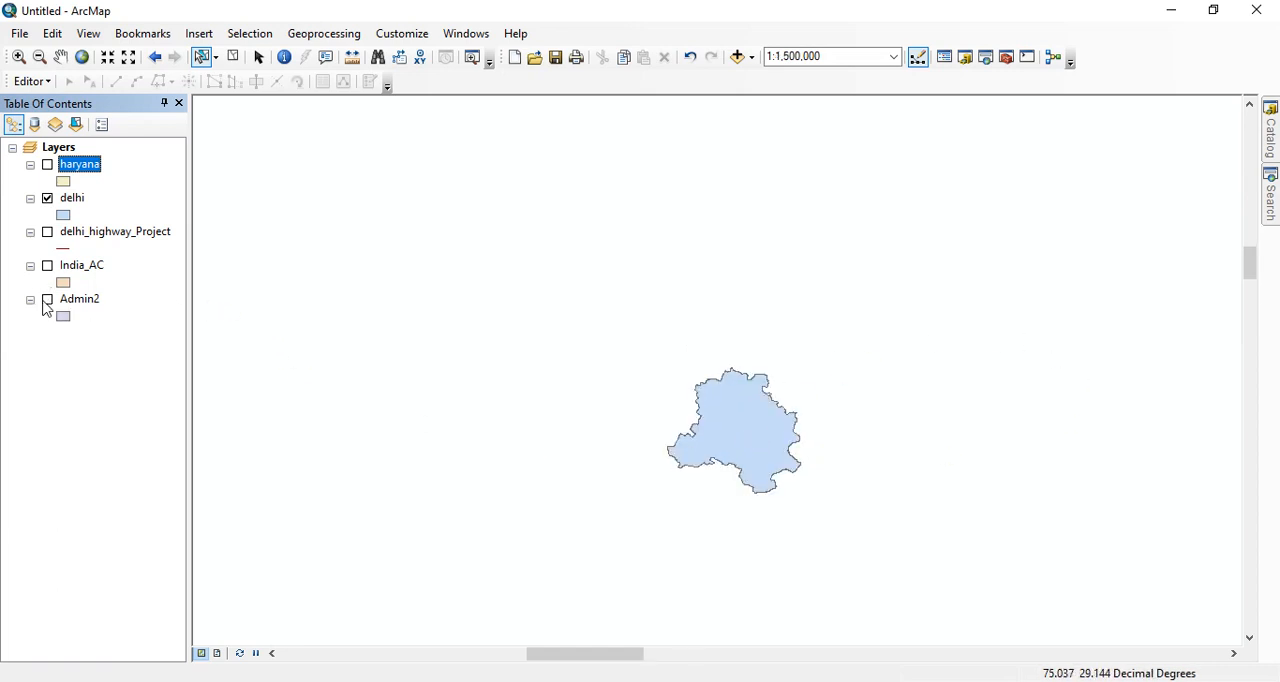
- Compare the India_AC boundaries with the delhi polygon by switching India_AC on and off, leaving it hidden
left_click(47, 265)
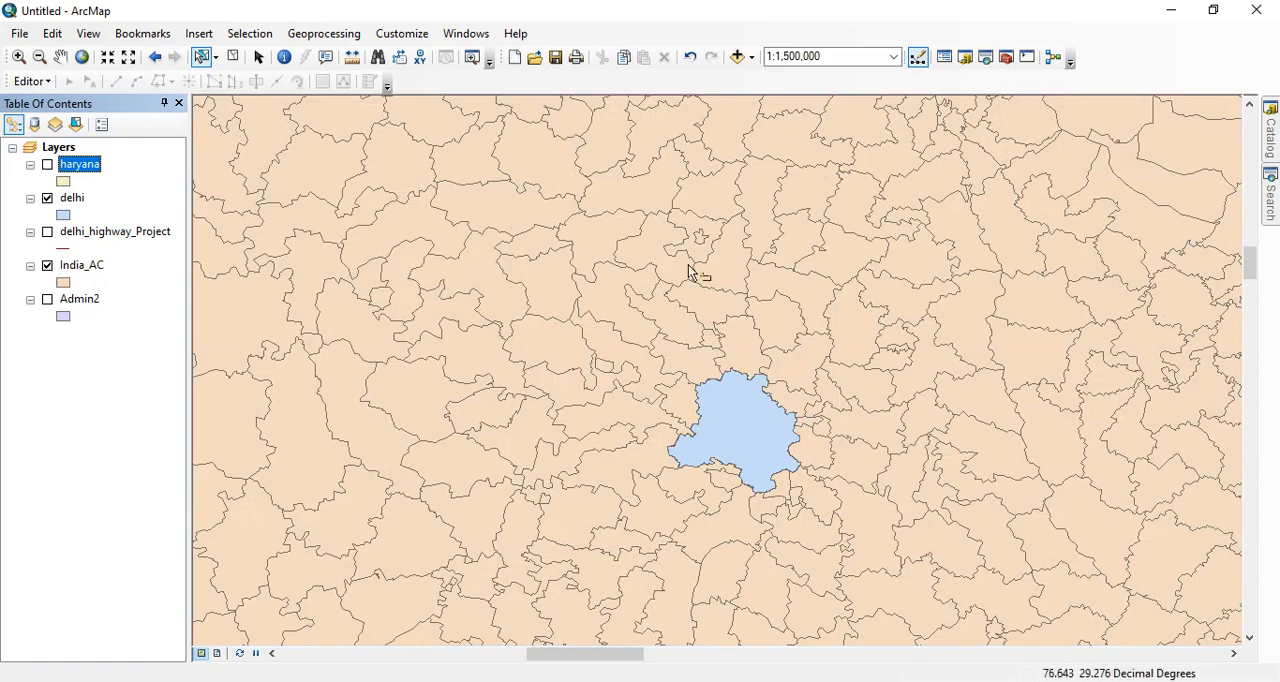
scroll(712, 268, "down", 2)
scroll(712, 268, "down", 1)
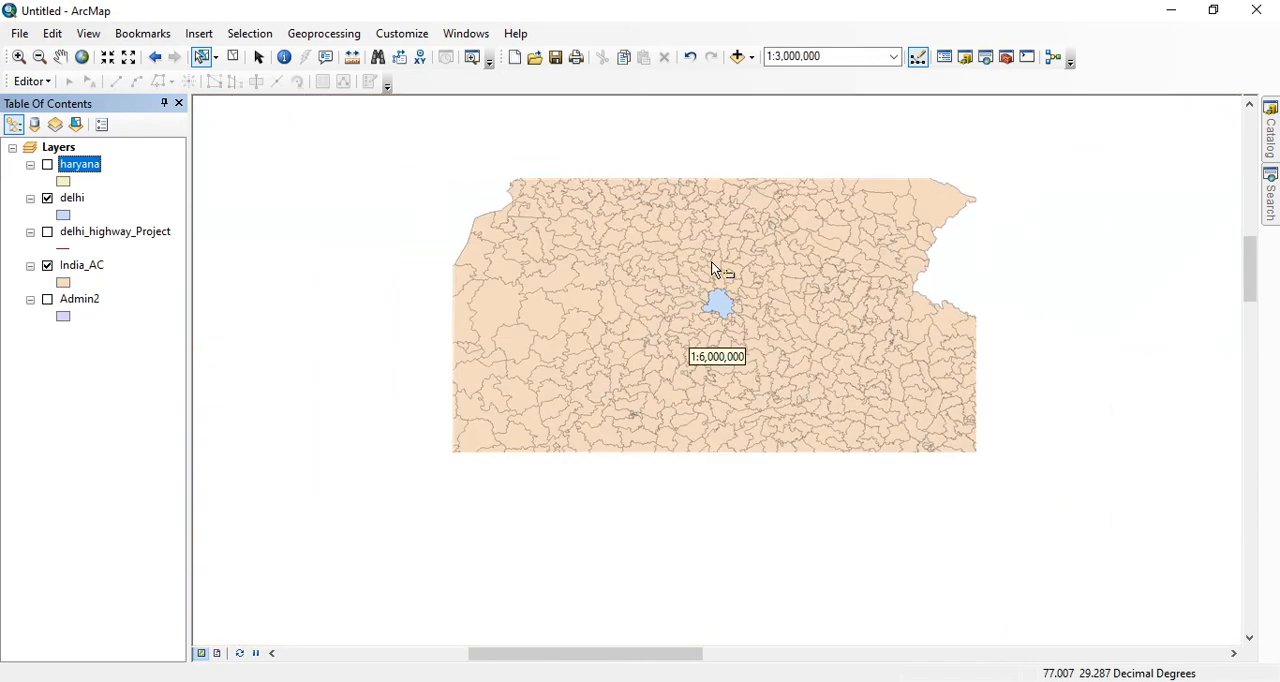
scroll(712, 268, "down", 2)
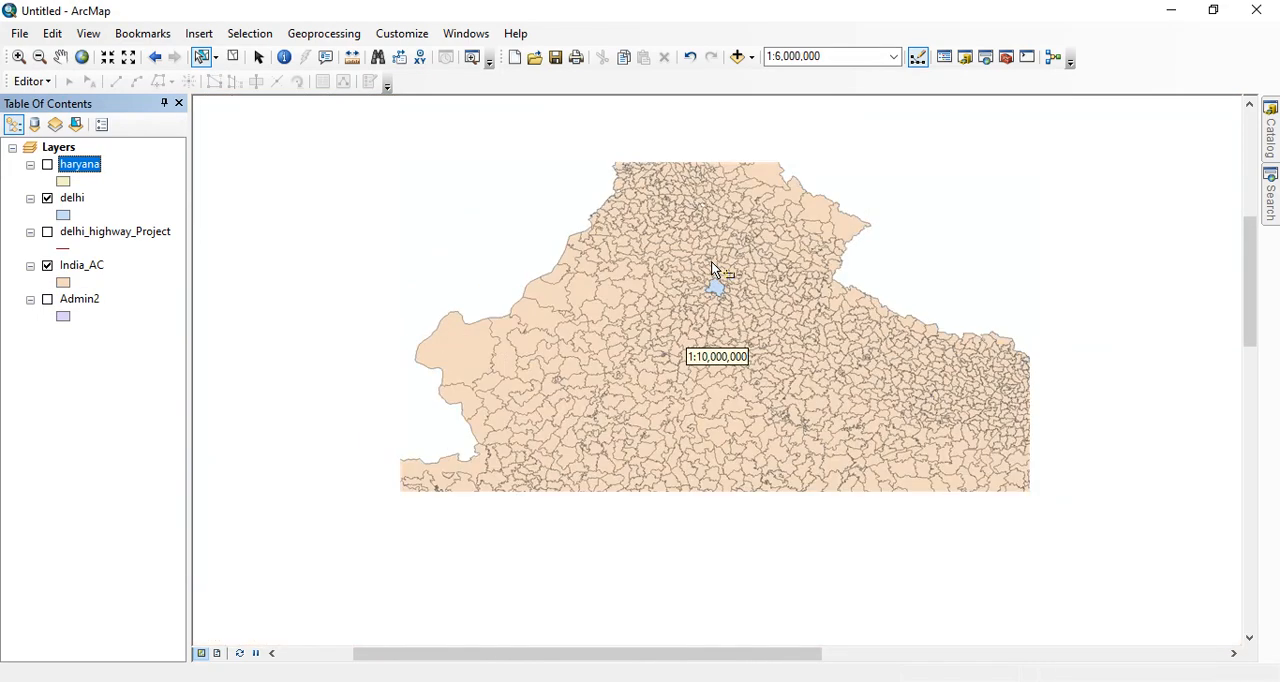
scroll(712, 268, "down", 1)
scroll(762, 242, "up", 4)
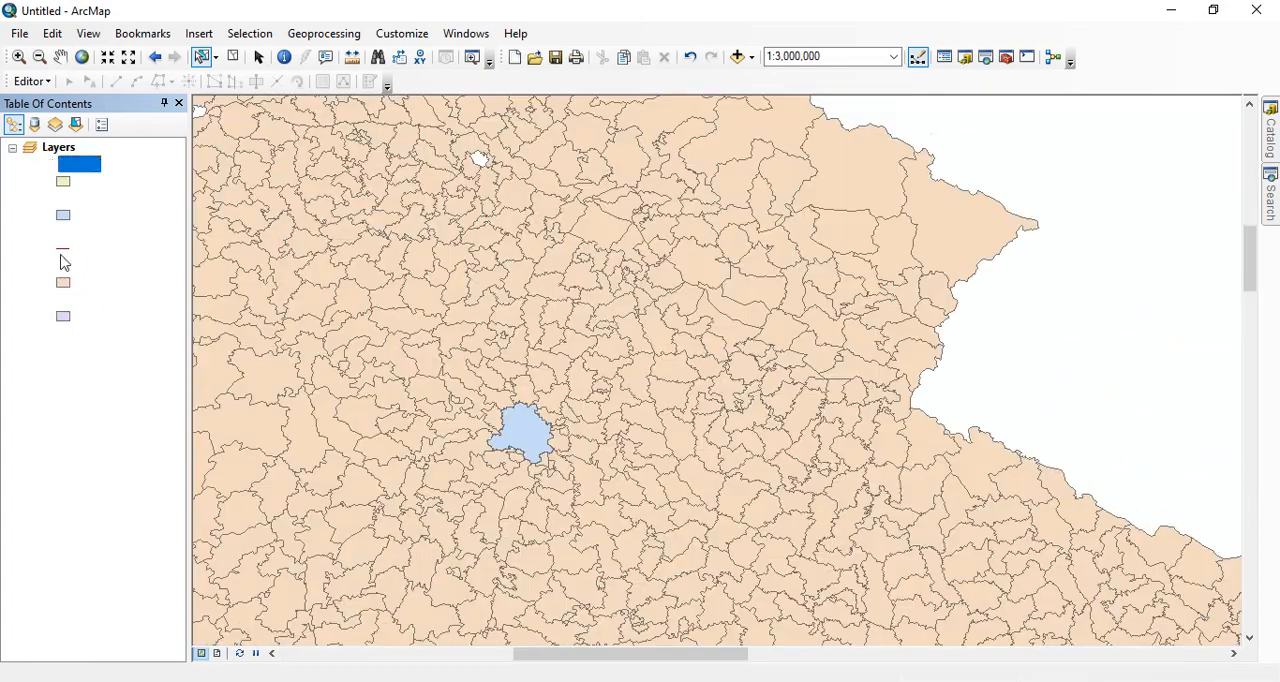
left_click(47, 266)
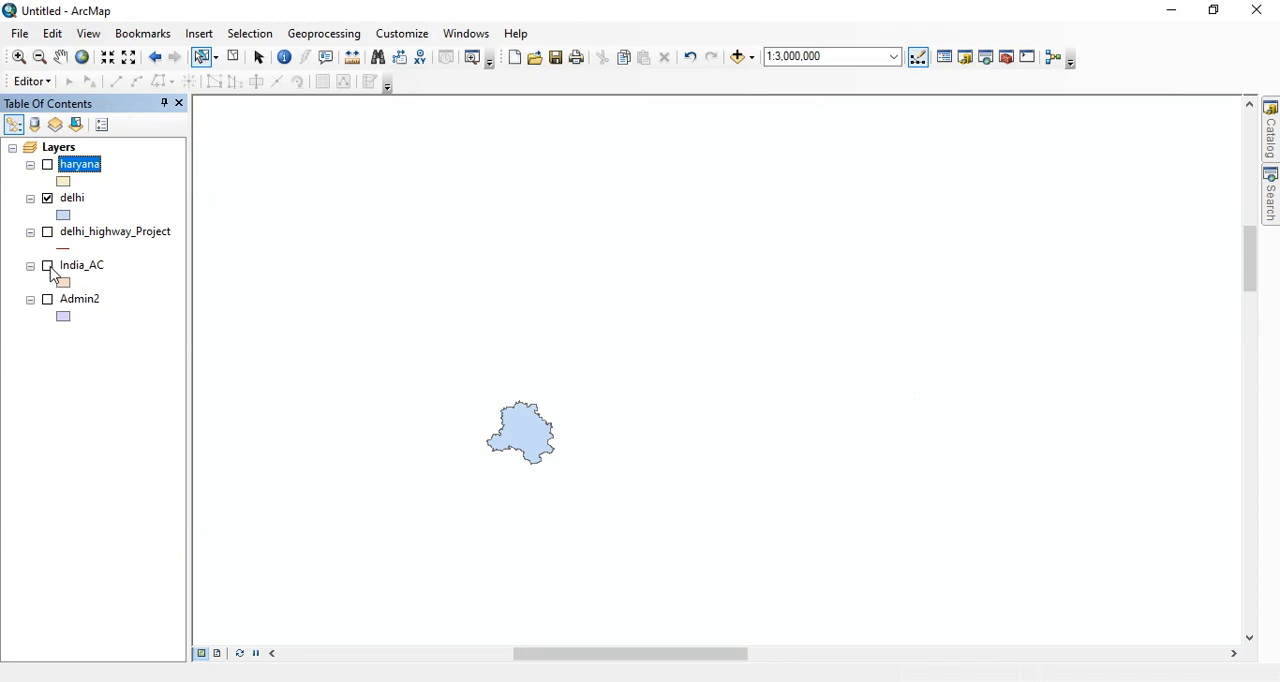
left_click(47, 266)
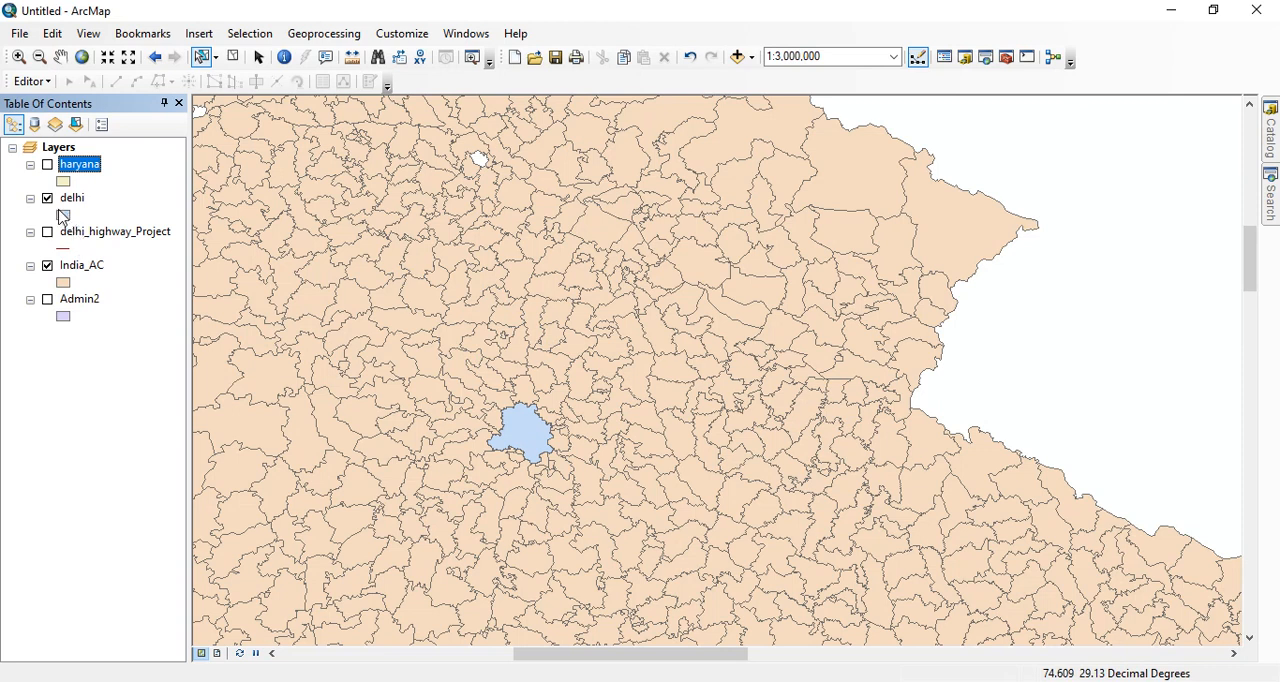
left_click(47, 266)
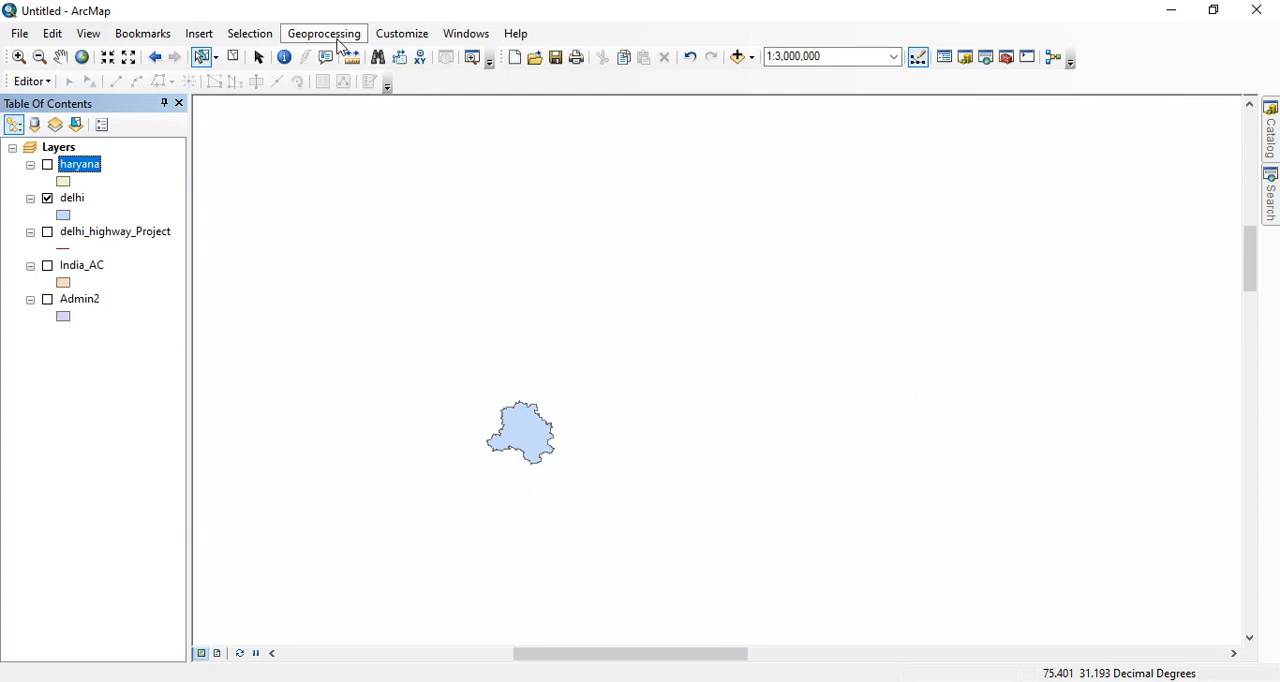
- Clip the India_AC layer with delhi as the clip features, keeping the default output location and name
left_click(339, 44)
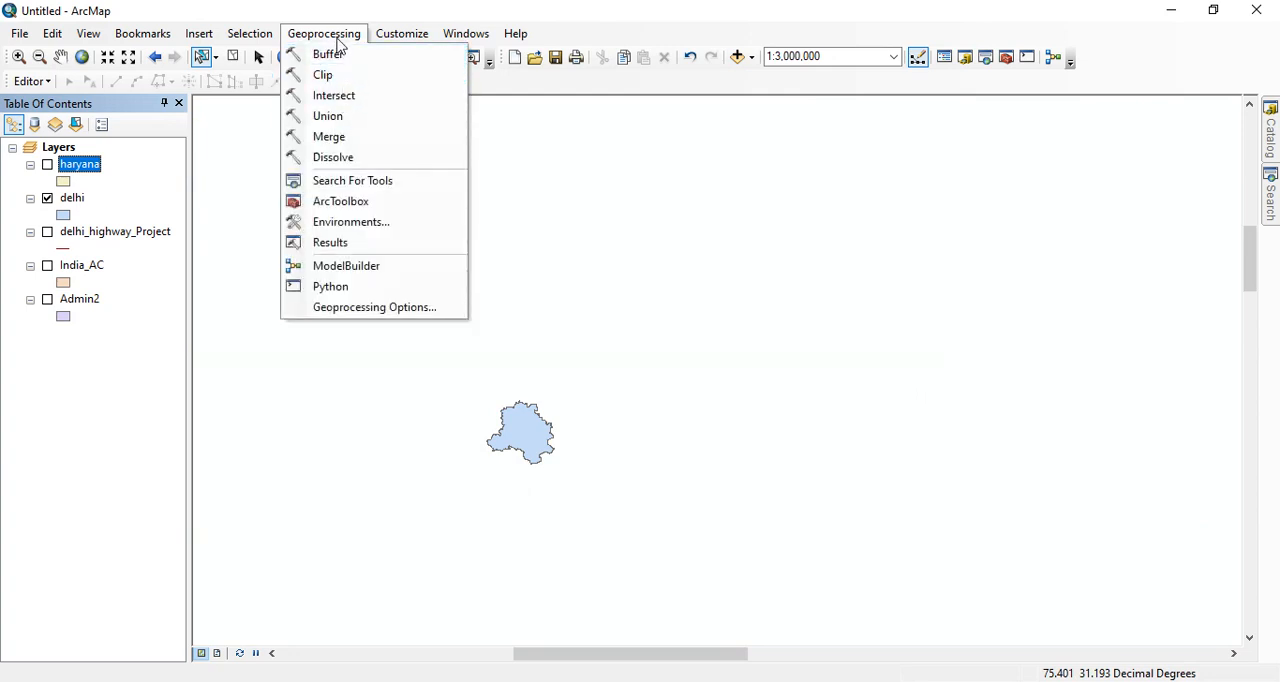
left_click(324, 75)
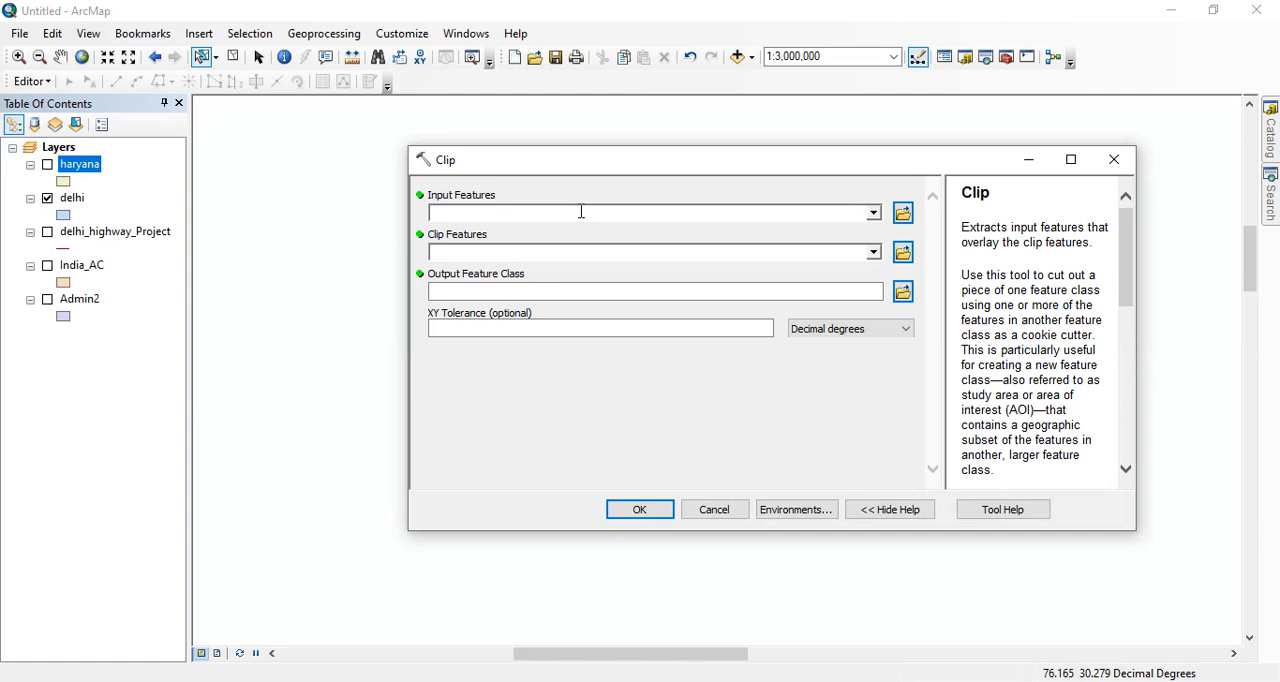
left_click(874, 214)
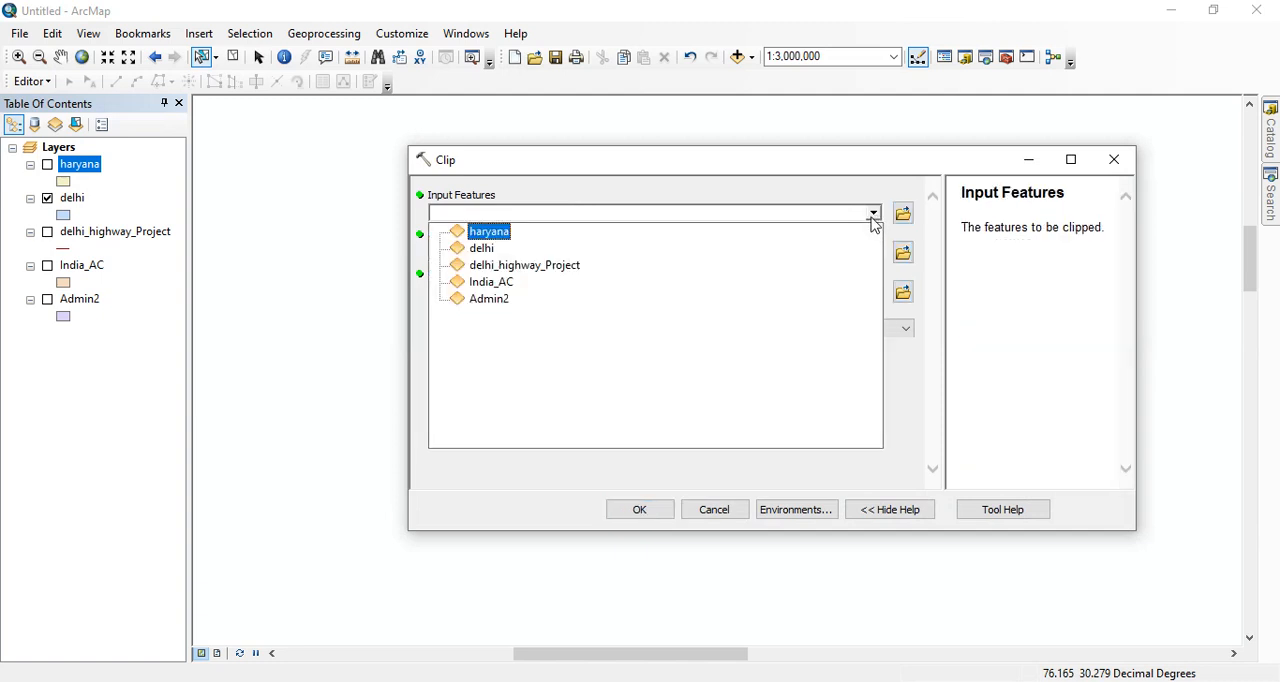
left_click(501, 283)
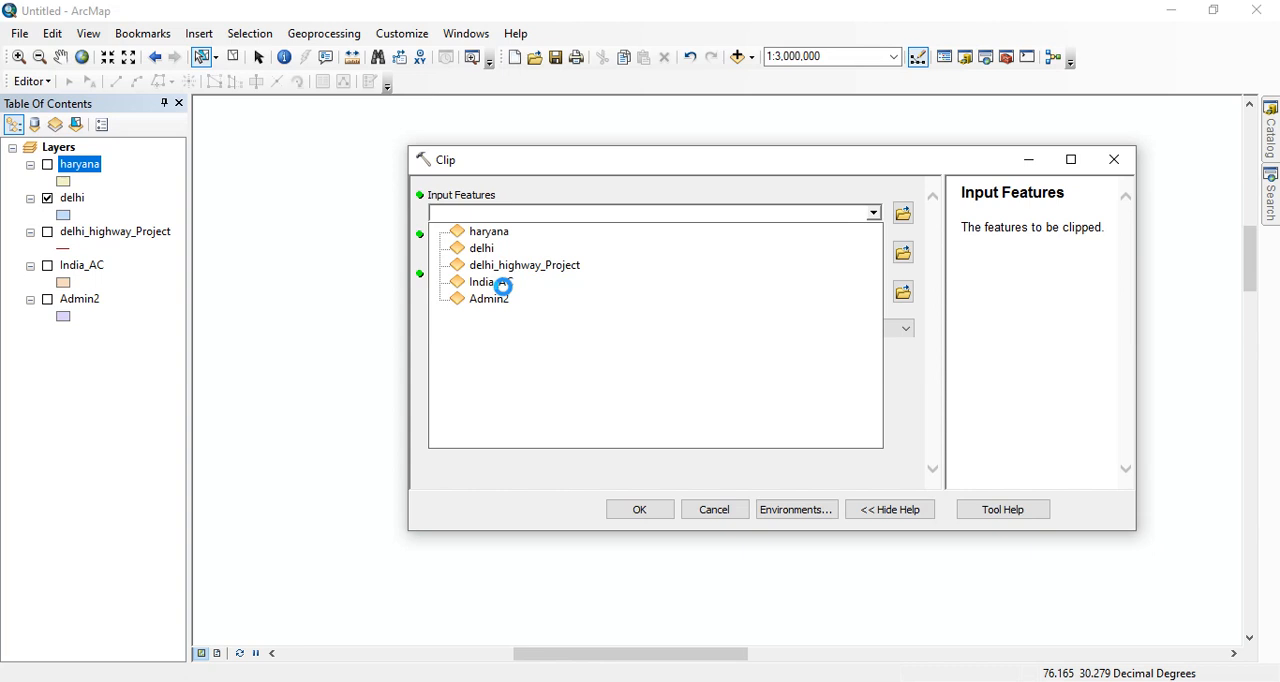
left_click(489, 282)
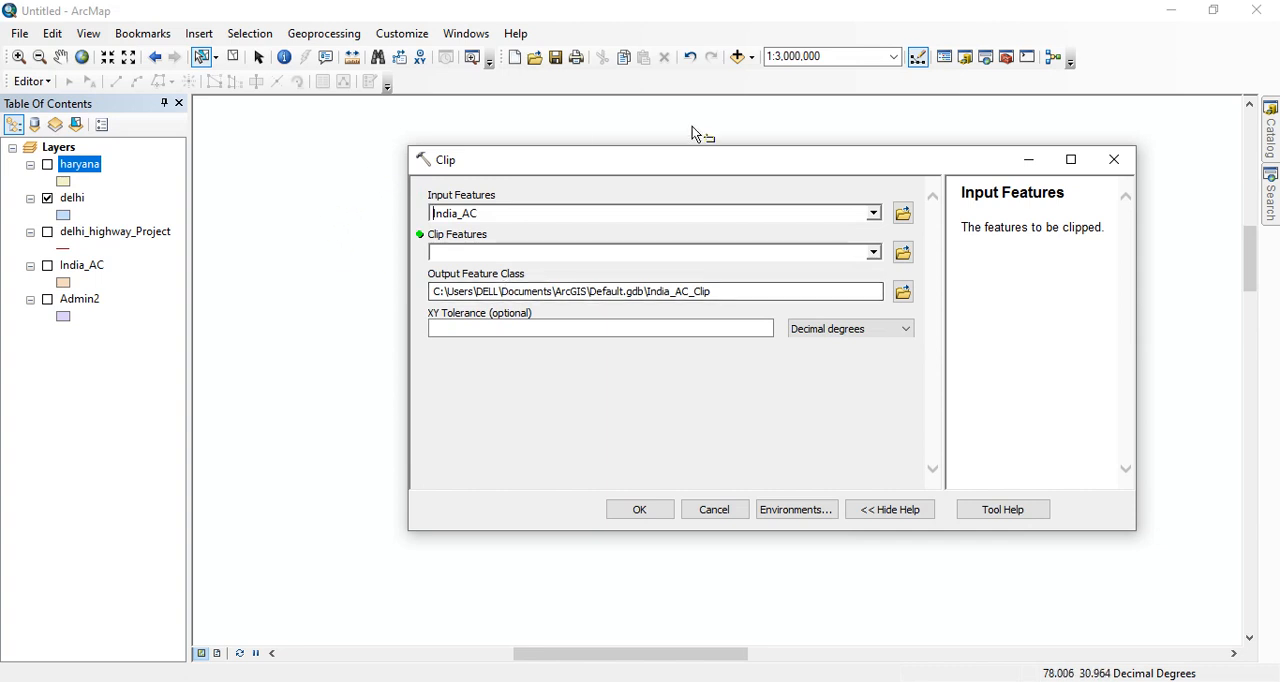
left_click(874, 253)
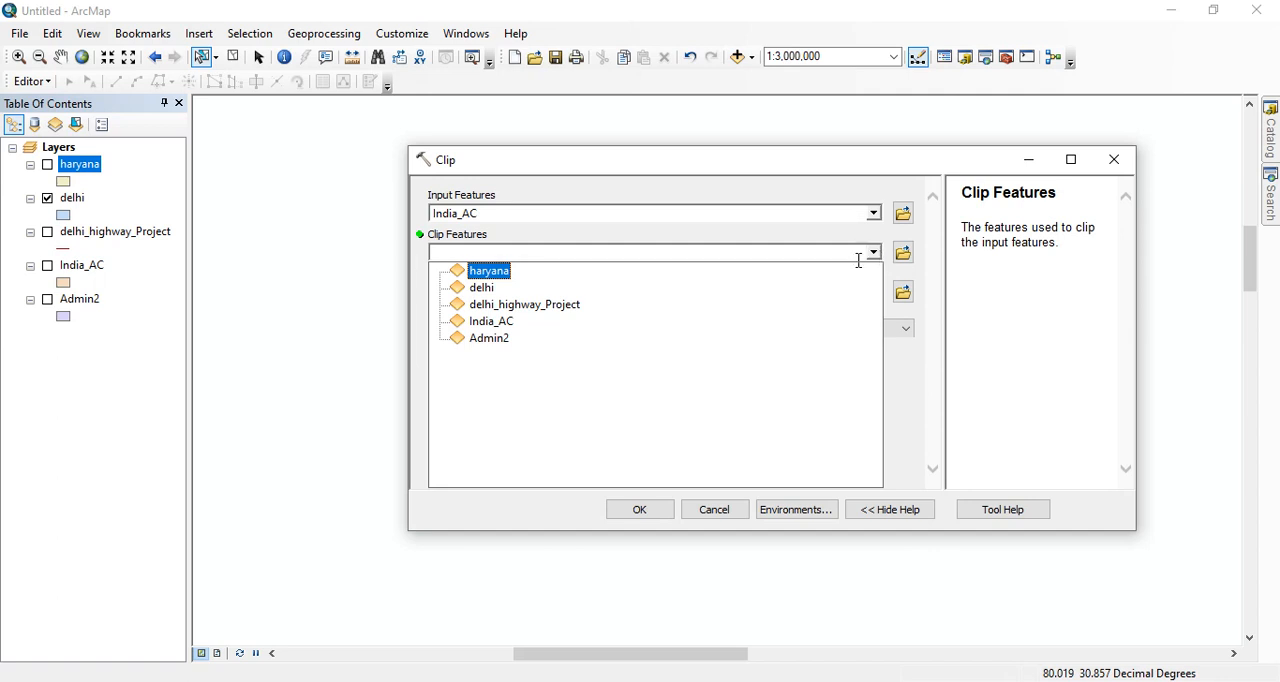
left_click(483, 288)
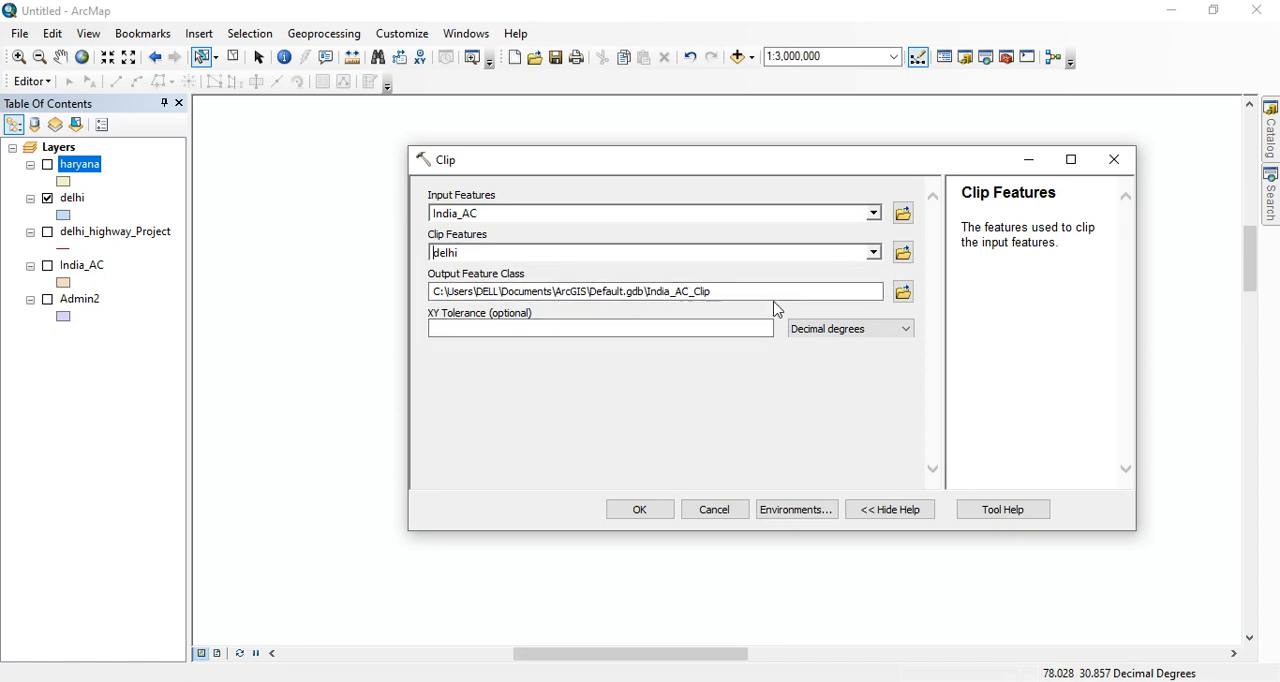
left_click(644, 512)
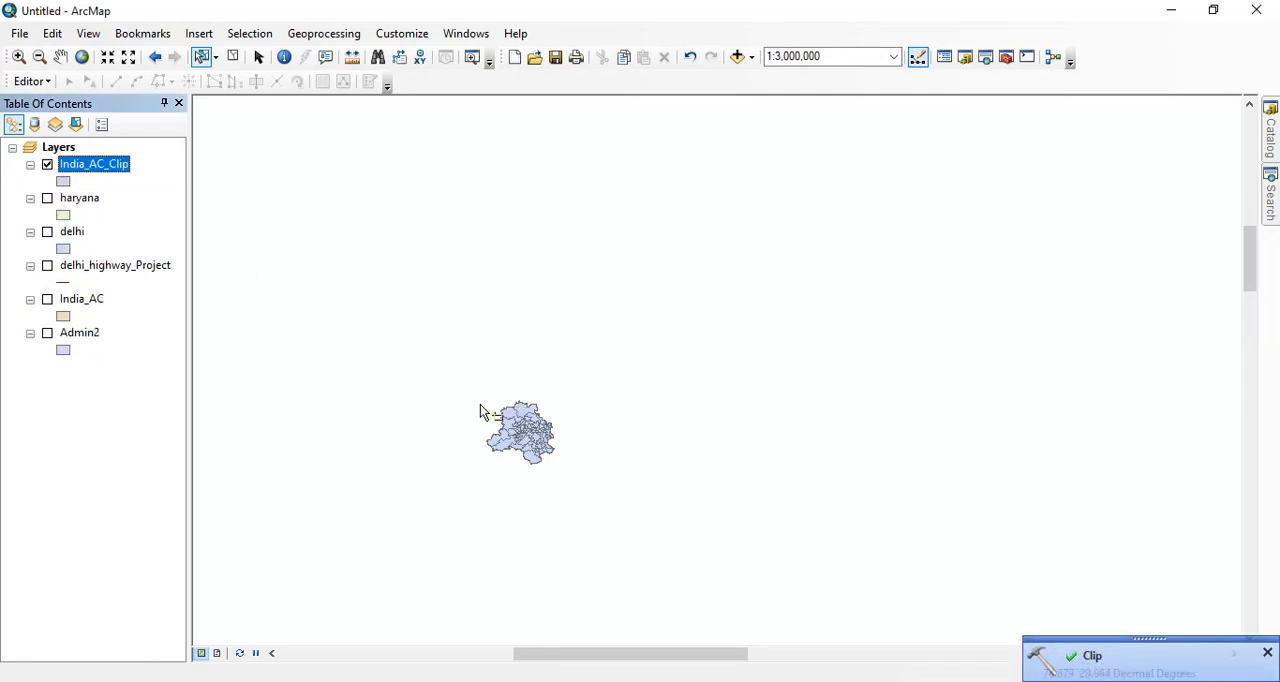
- Inspect the clipped constituencies up close and hide the India_AC_Clip layer
scroll(520, 440, "up", 3)
scroll(520, 446, "up", 2)
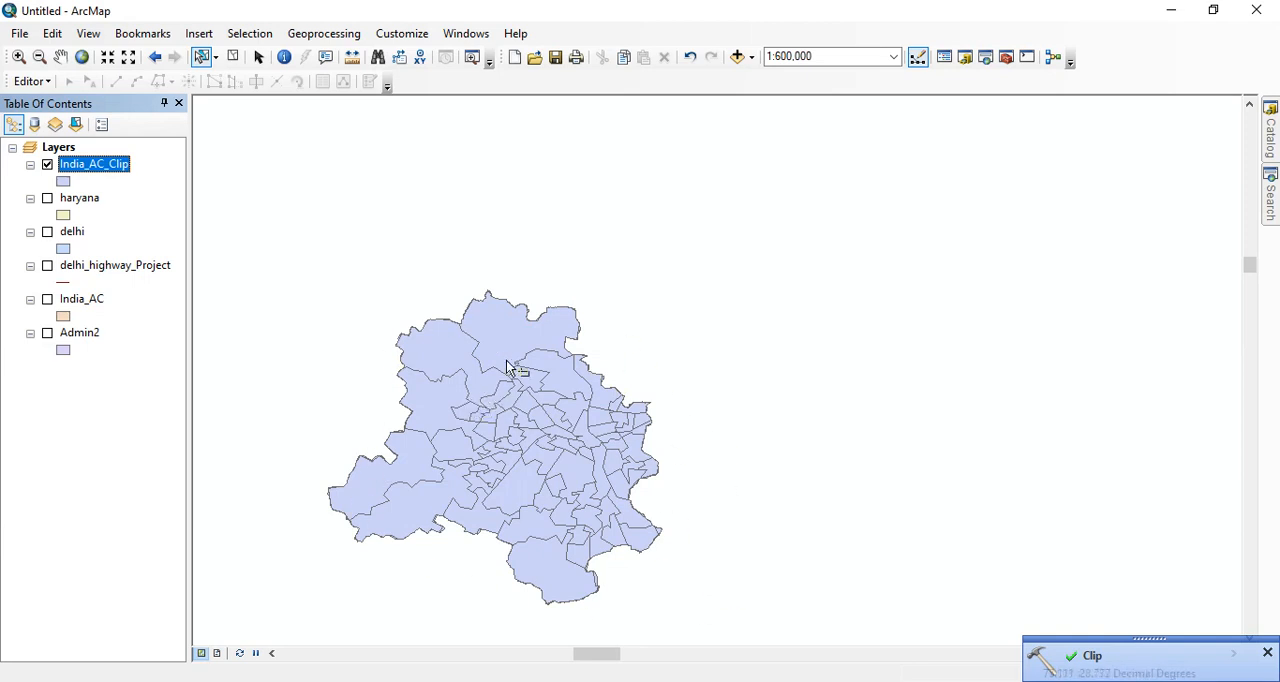
left_click(47, 165)
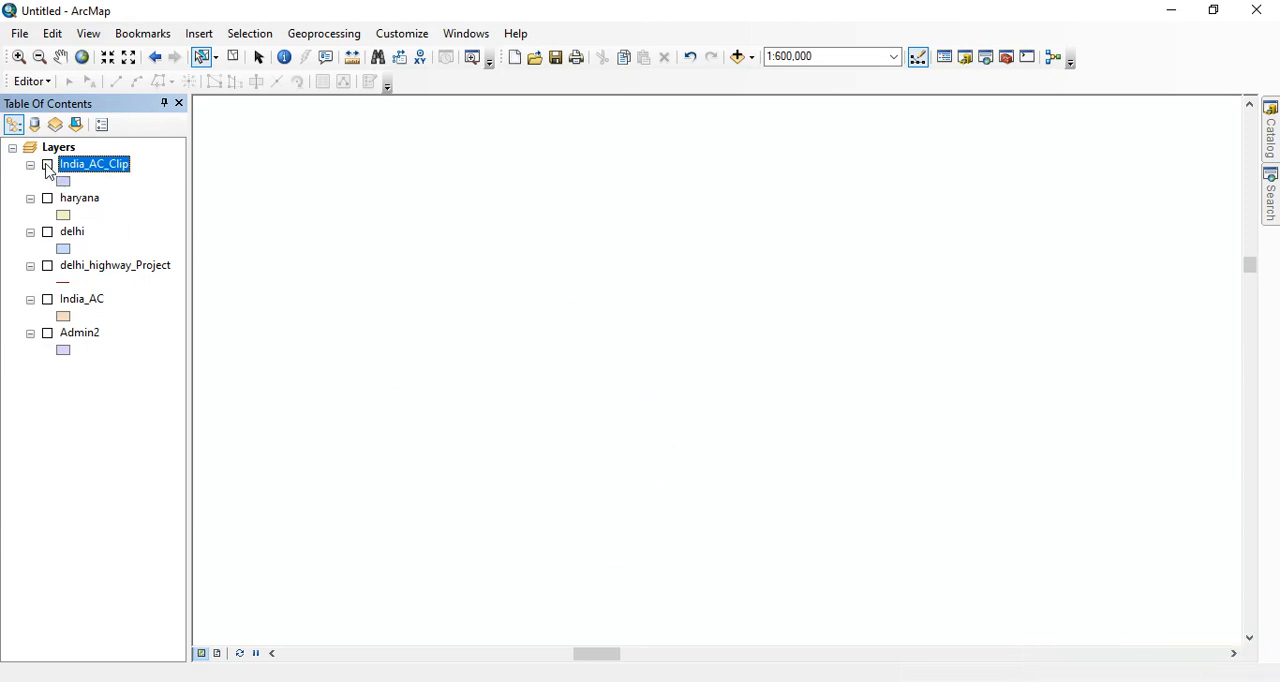
left_click(319, 38)
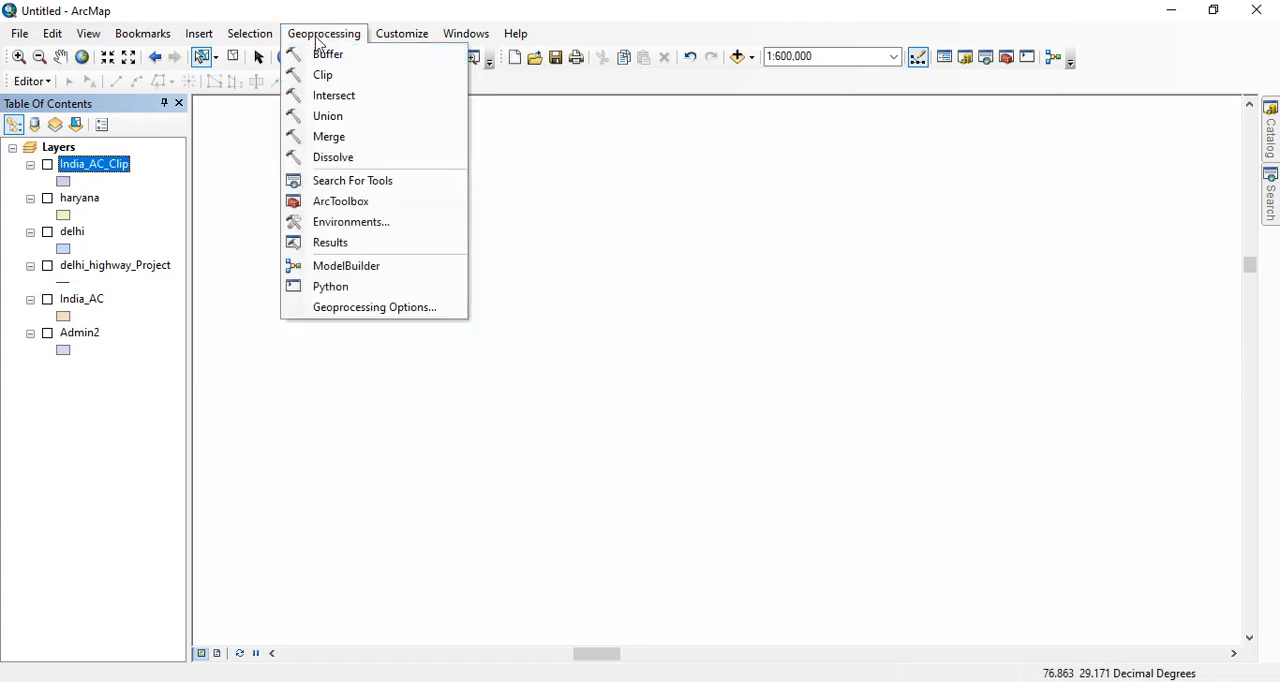
left_click(320, 40)
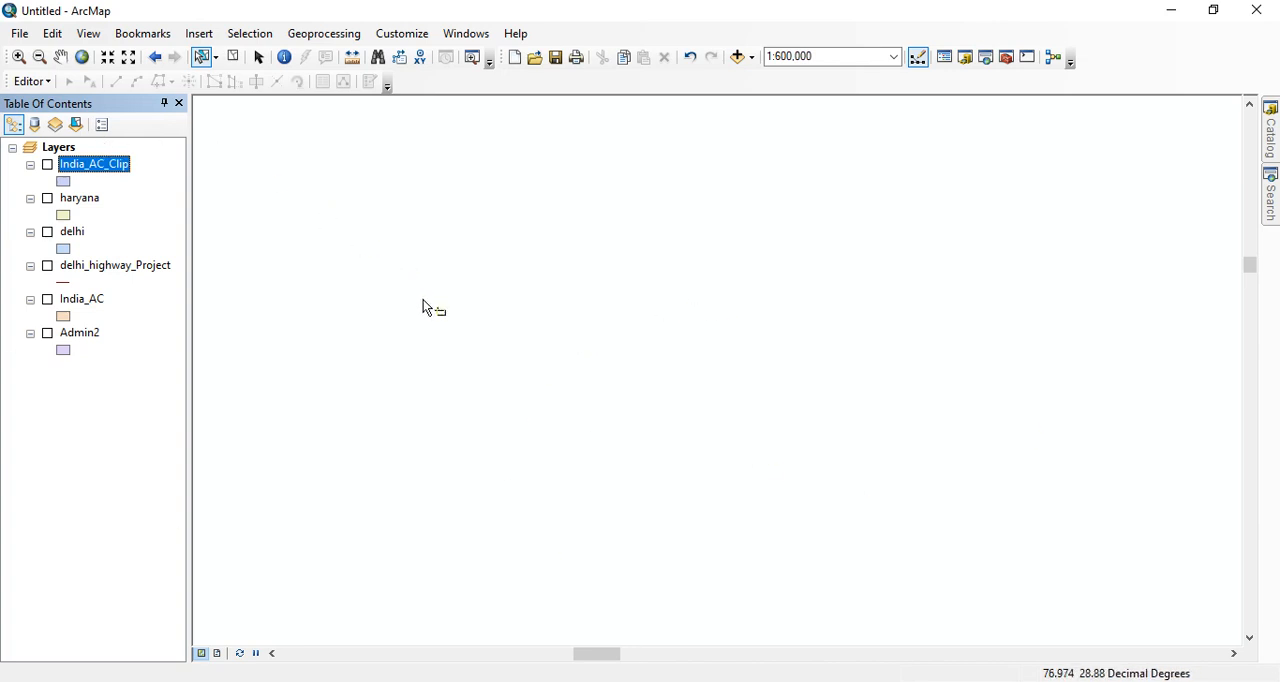
- Display the delhi layer and create a 5-kilometer buffer around it, keeping the default output and side type
left_click(47, 232)
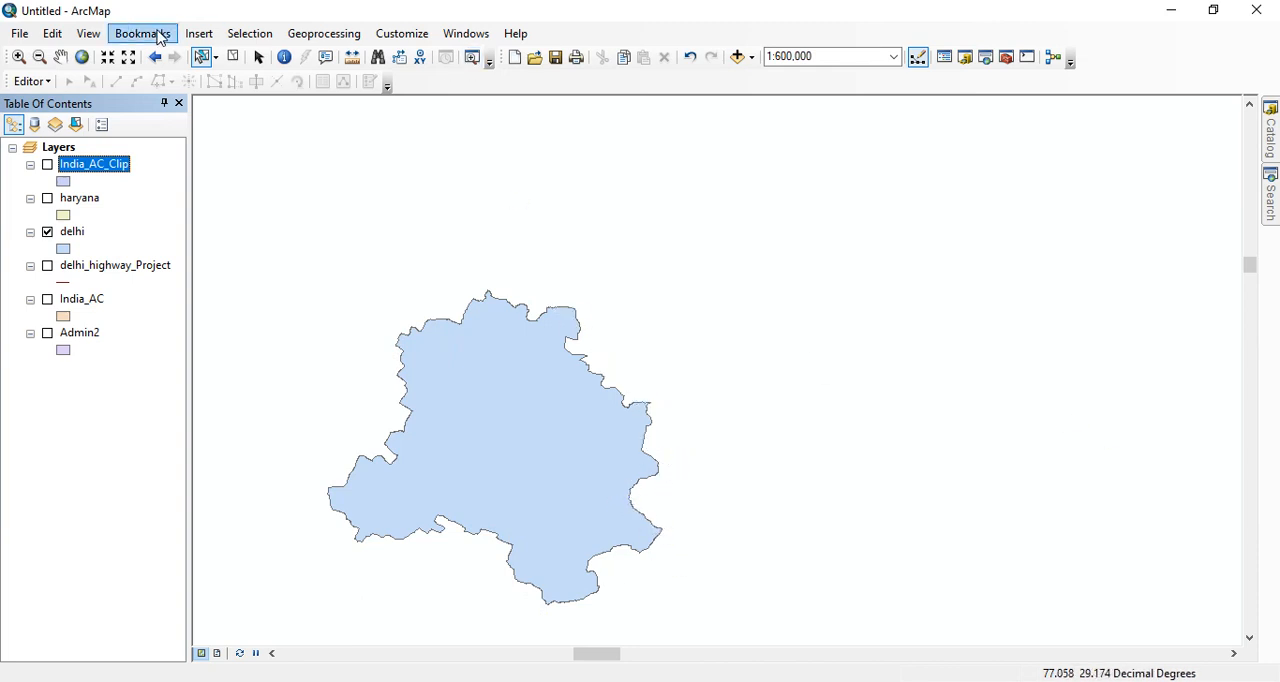
left_click(337, 34)
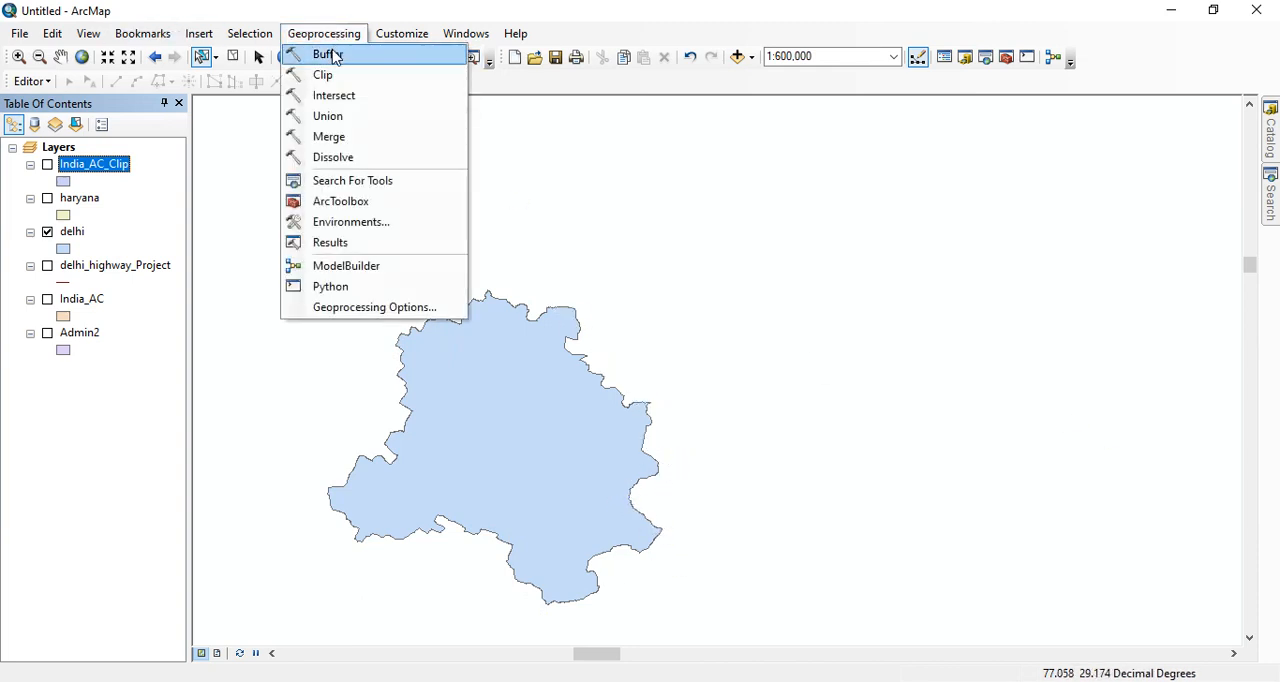
left_click(329, 54)
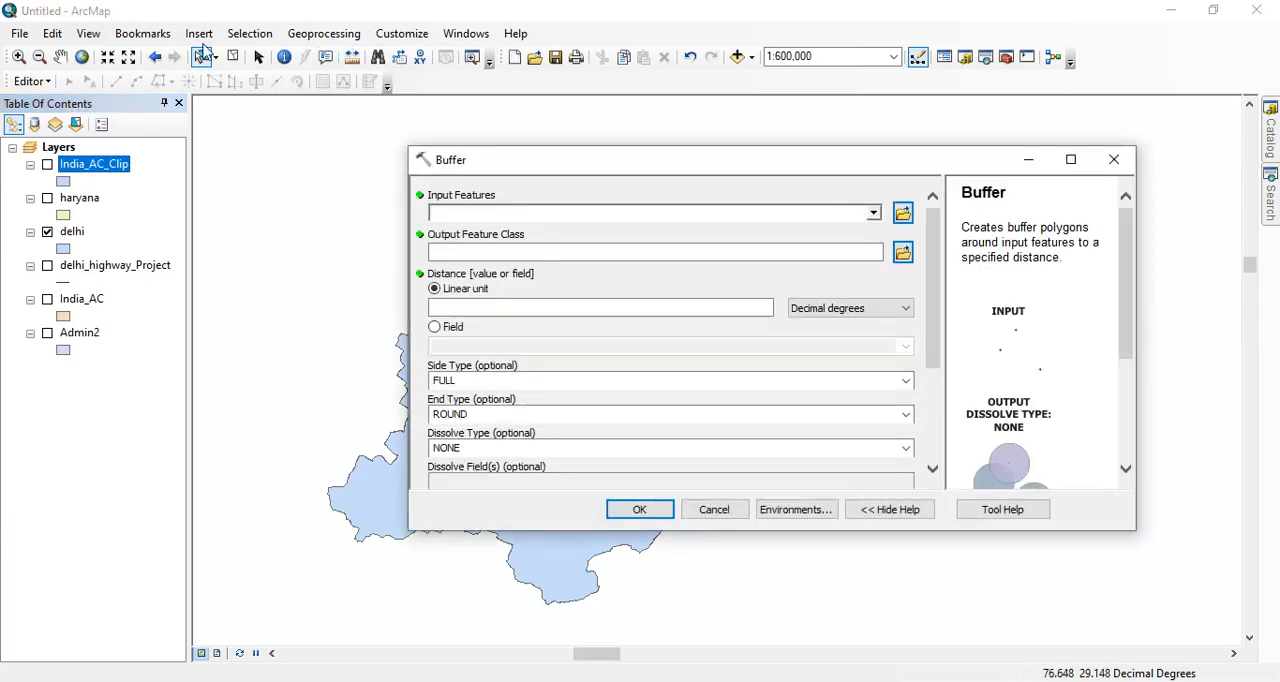
left_click(873, 213)
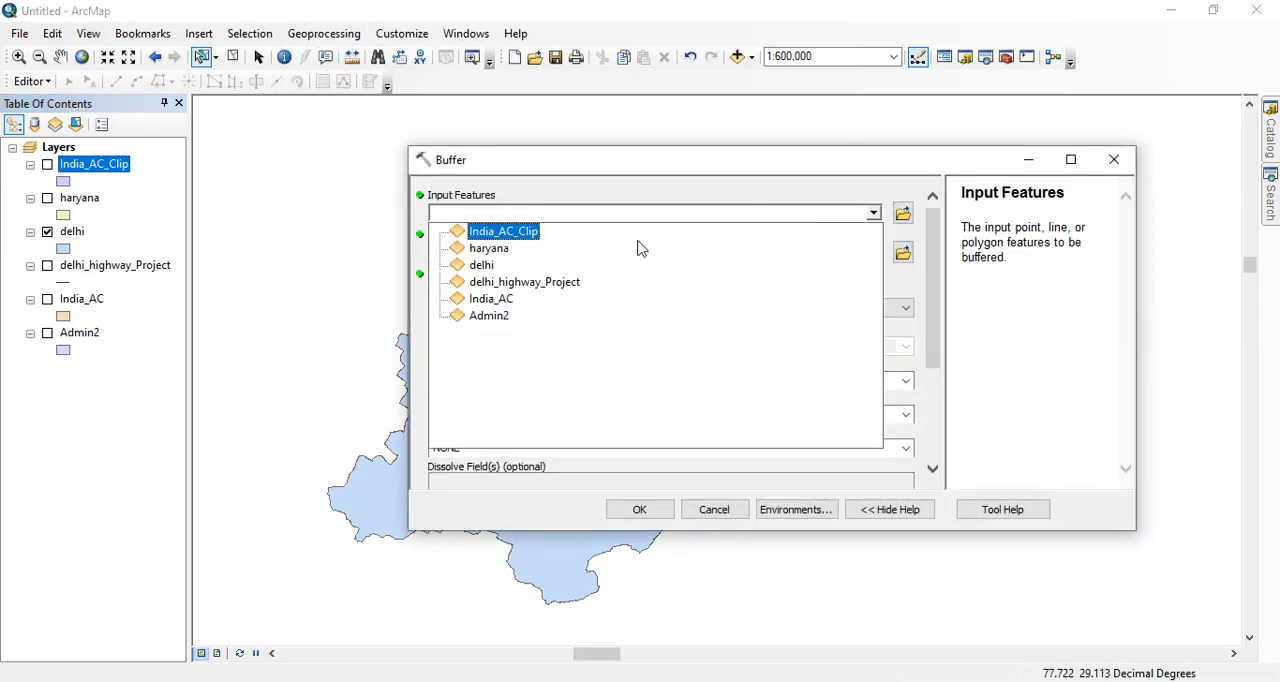
left_click(489, 265)
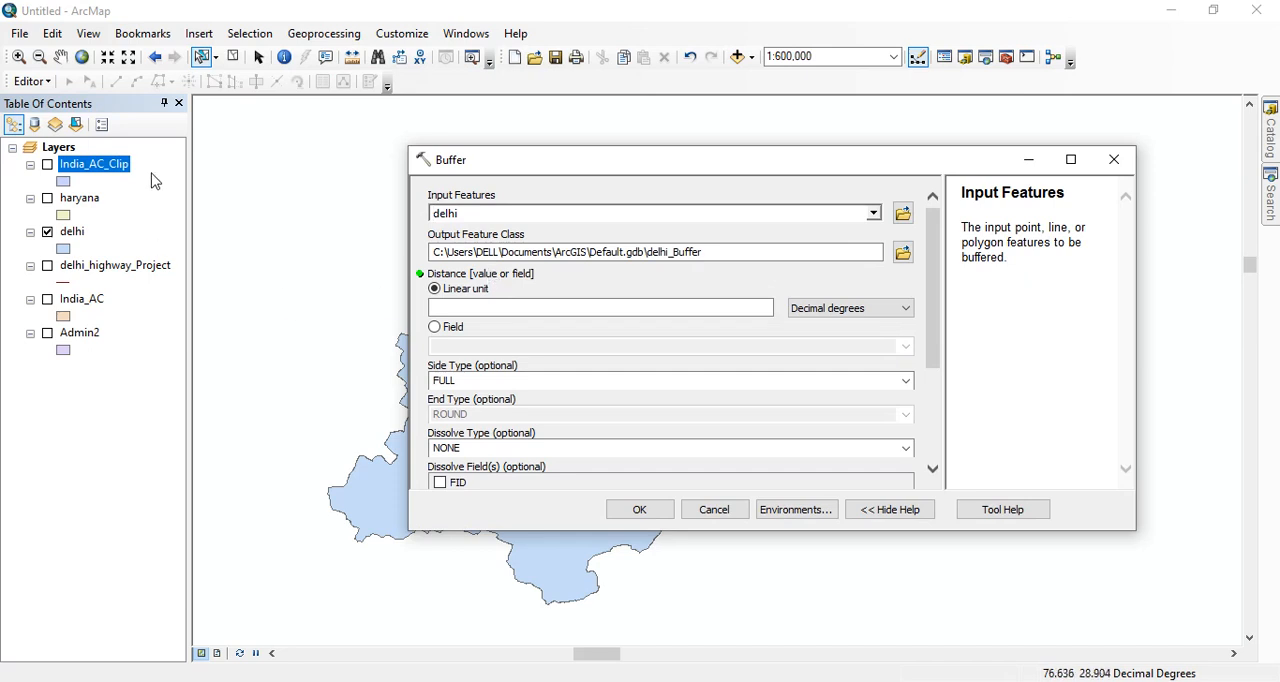
left_click(612, 307)
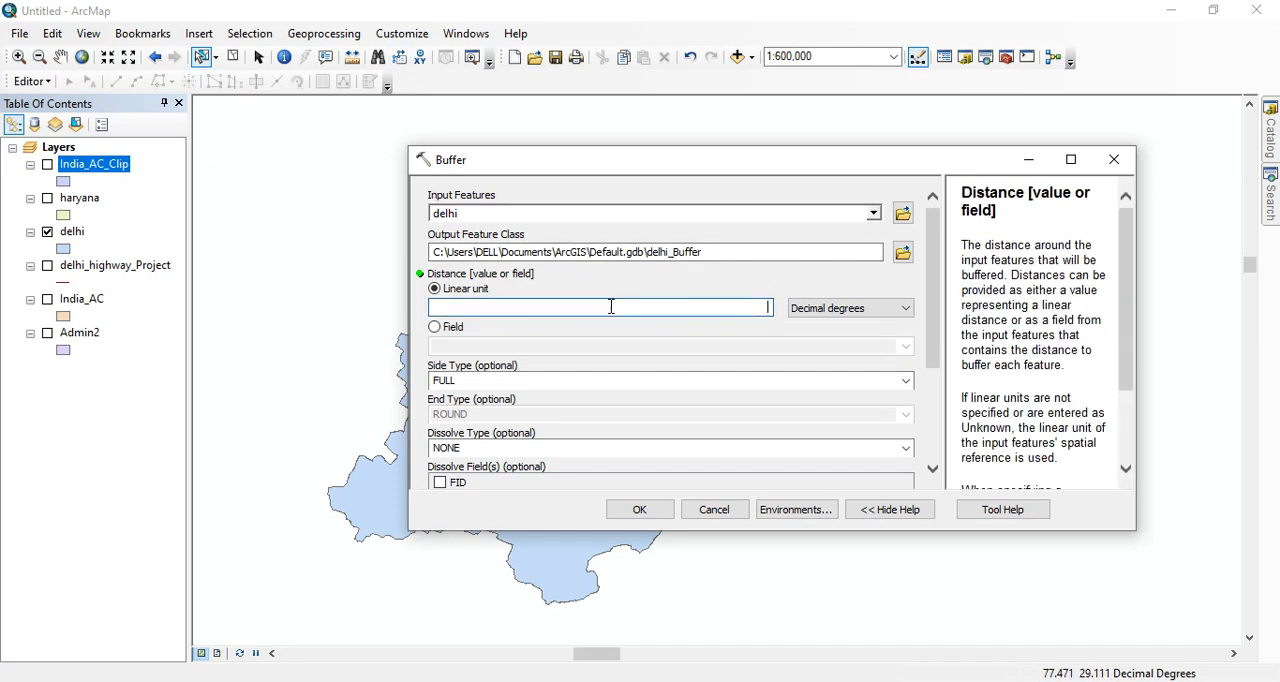
type("5")
left_click(882, 313)
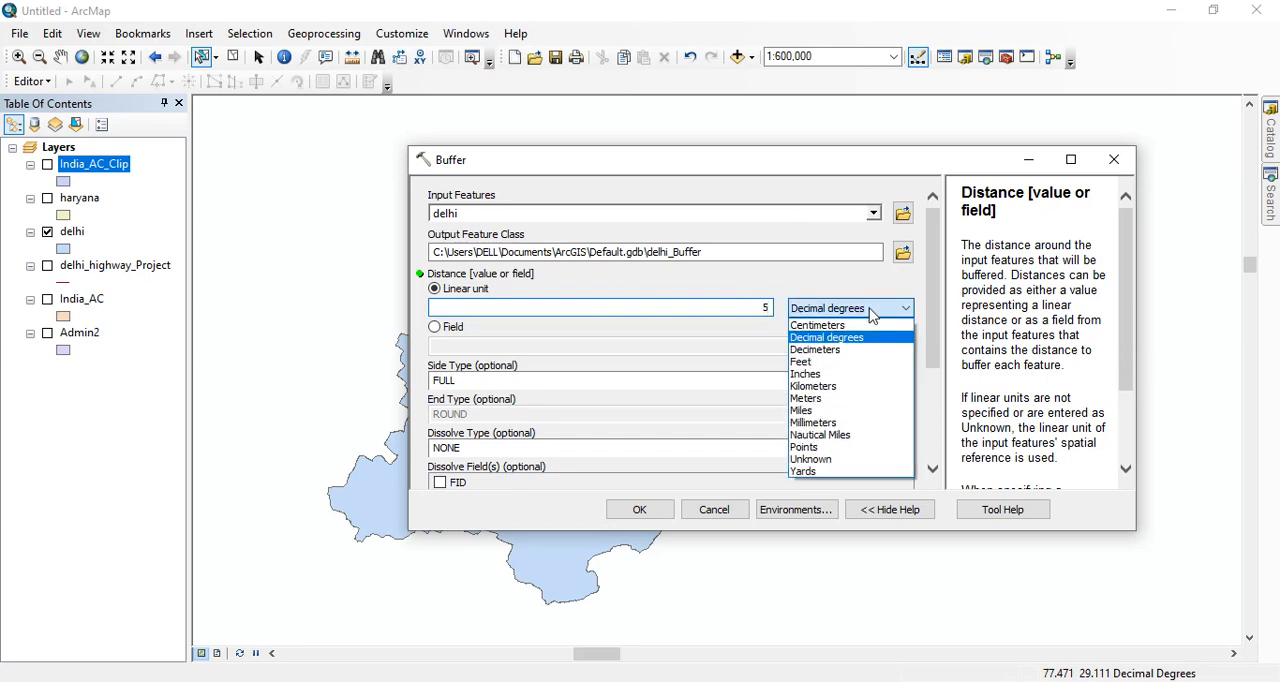
left_click(826, 386)
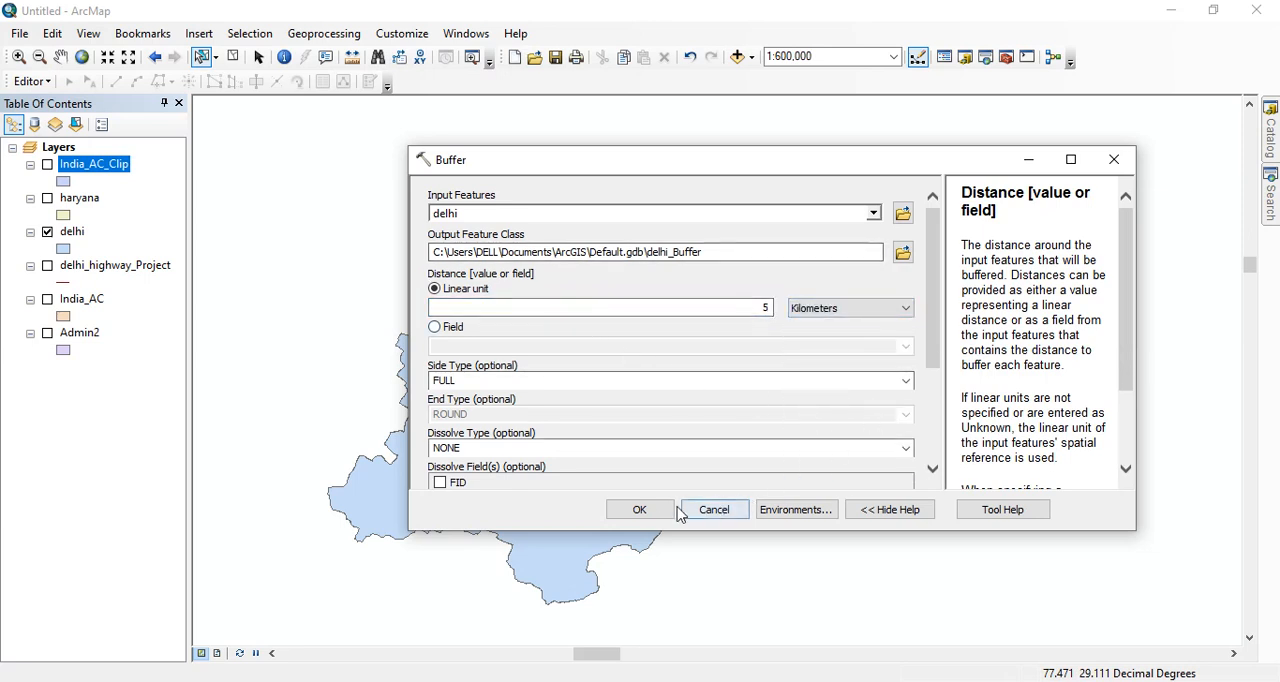
left_click(641, 511)
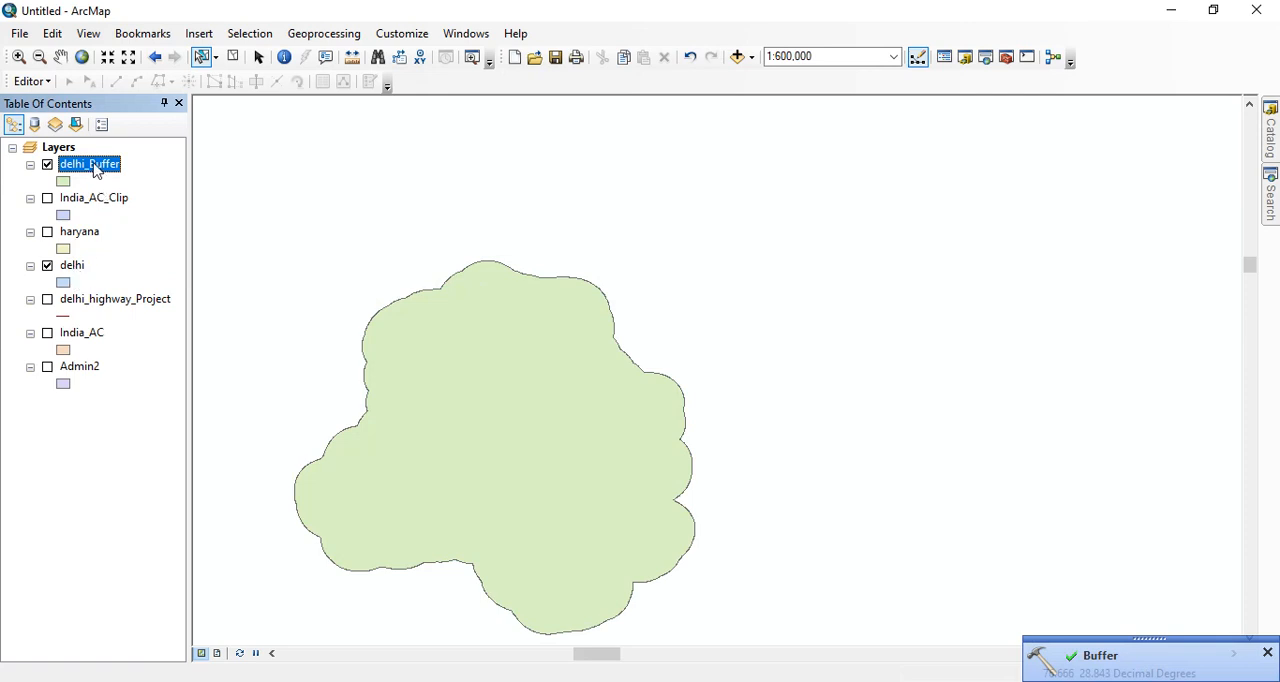
- Move the delhi_Buffer layer directly below delhi in the layer order and inspect the buffer ring
left_click_drag(94, 170, 97, 282)
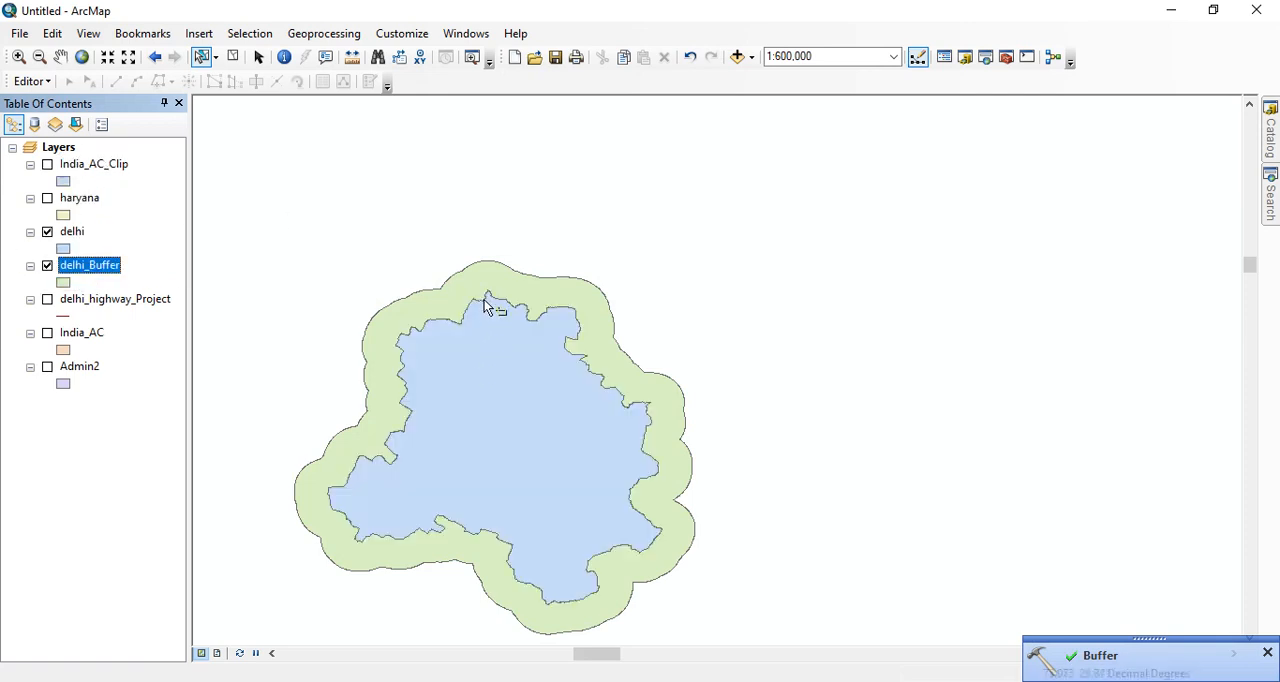
scroll(483, 340, "up", 1)
scroll(483, 340, "down", 2)
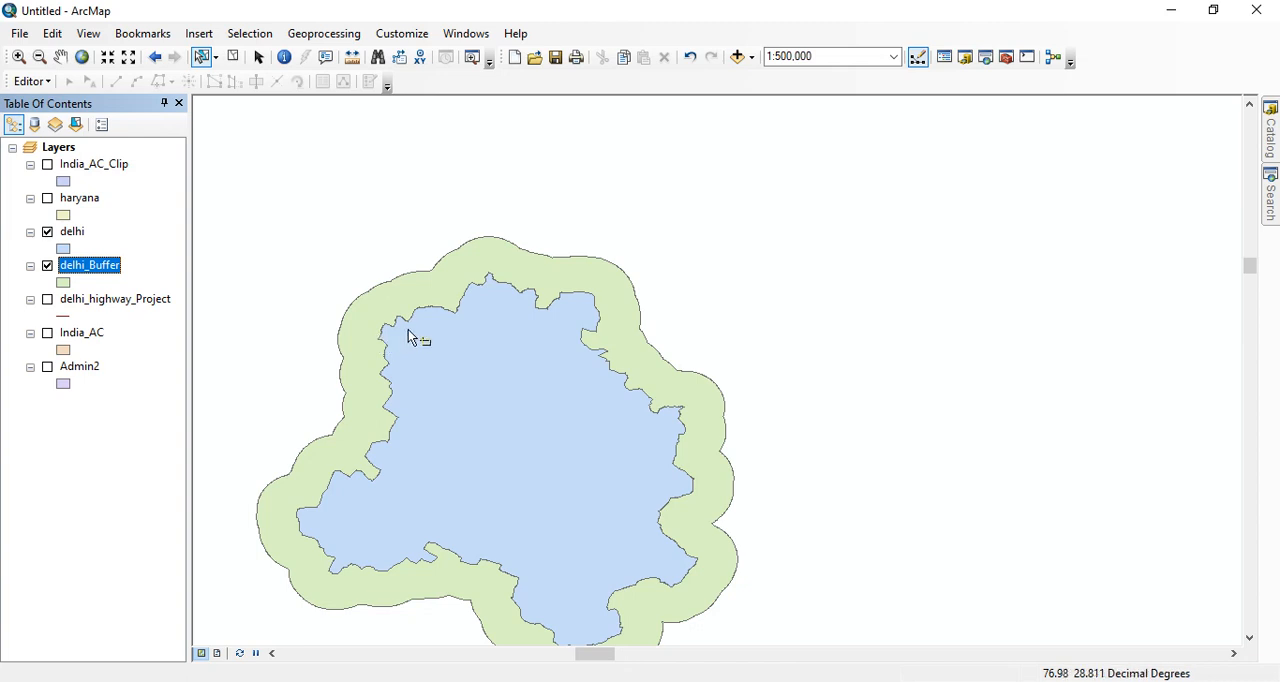
- Hide the delhi_Buffer and delhi layers
left_click(47, 266)
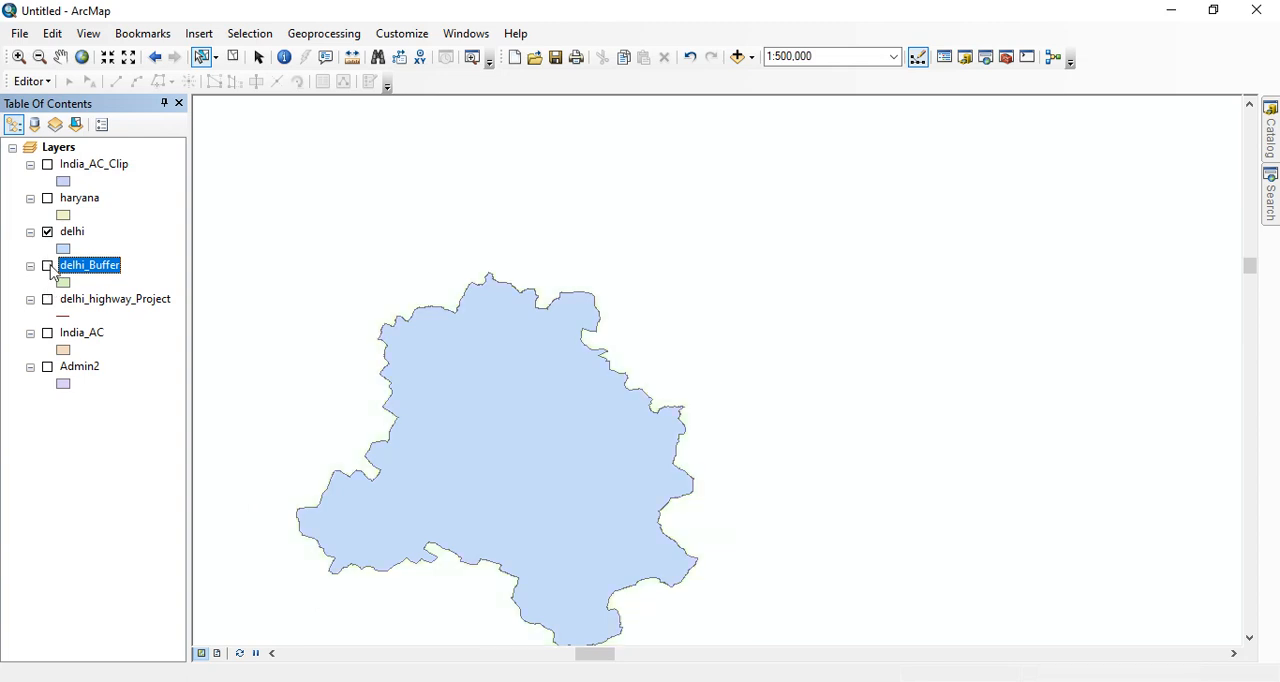
left_click(47, 231)
left_click(327, 34)
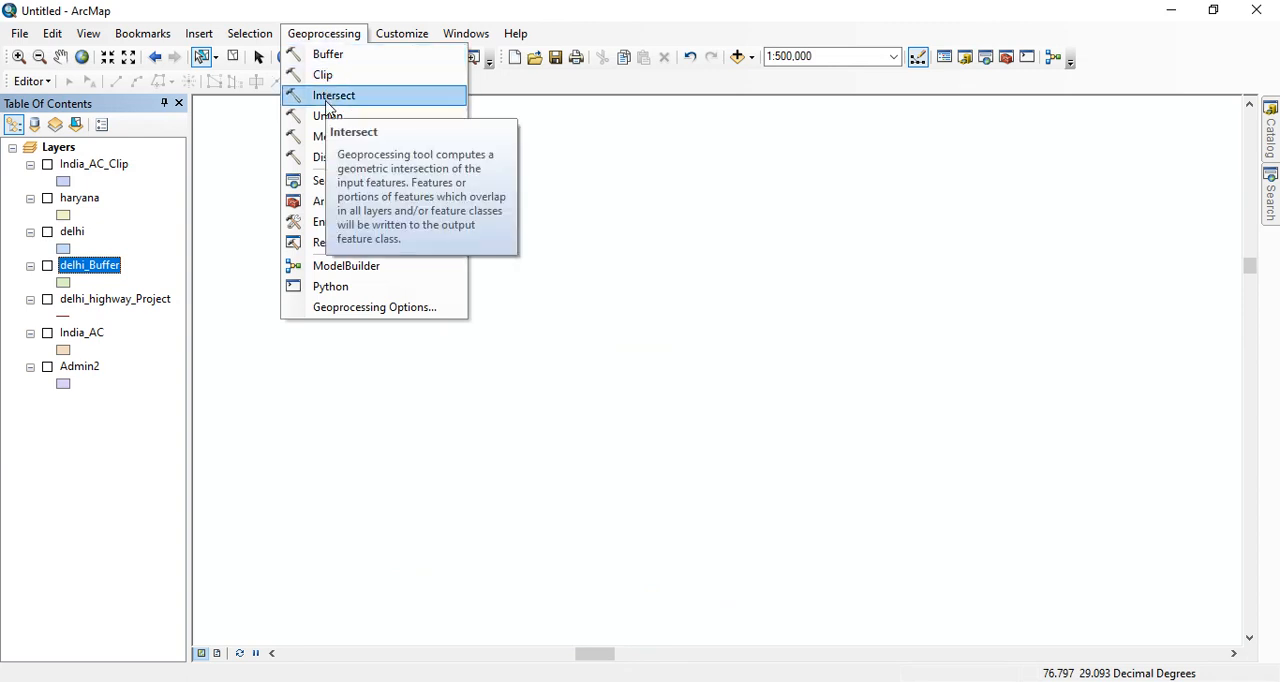
left_click(237, 208)
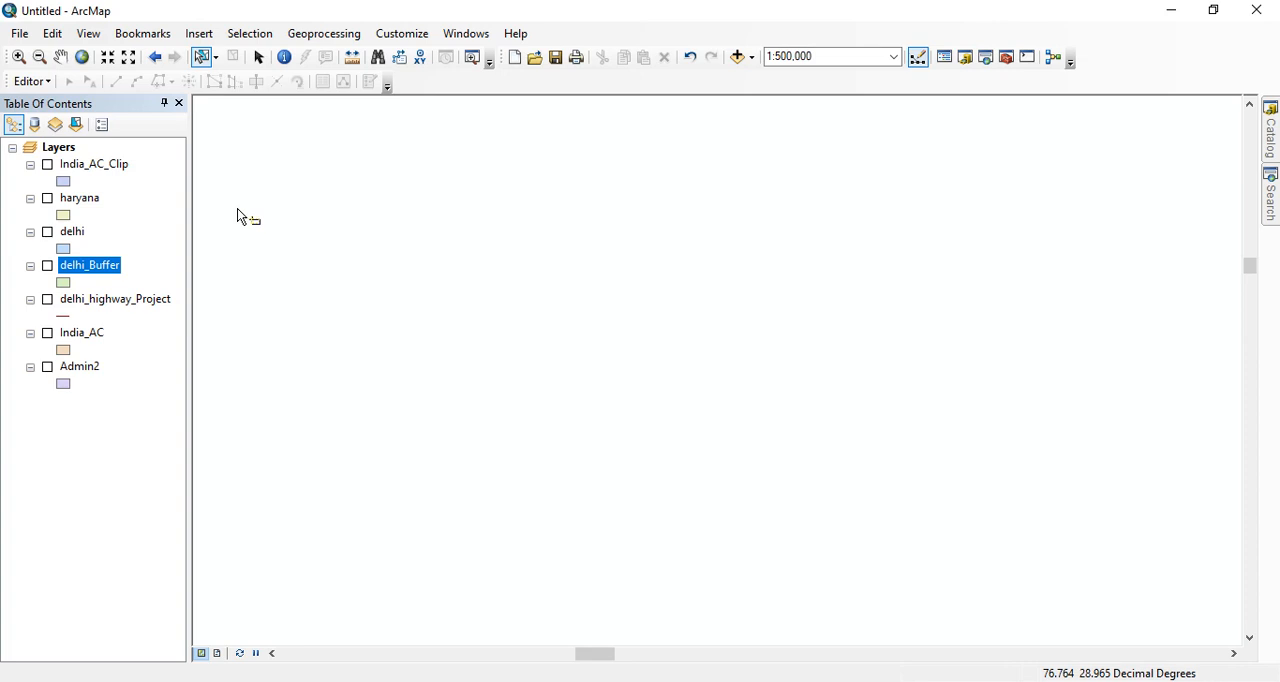
- Display the delhi and delhi_highway_Project layers, placing the highway layer above delhi in the layer order
left_click(46, 232)
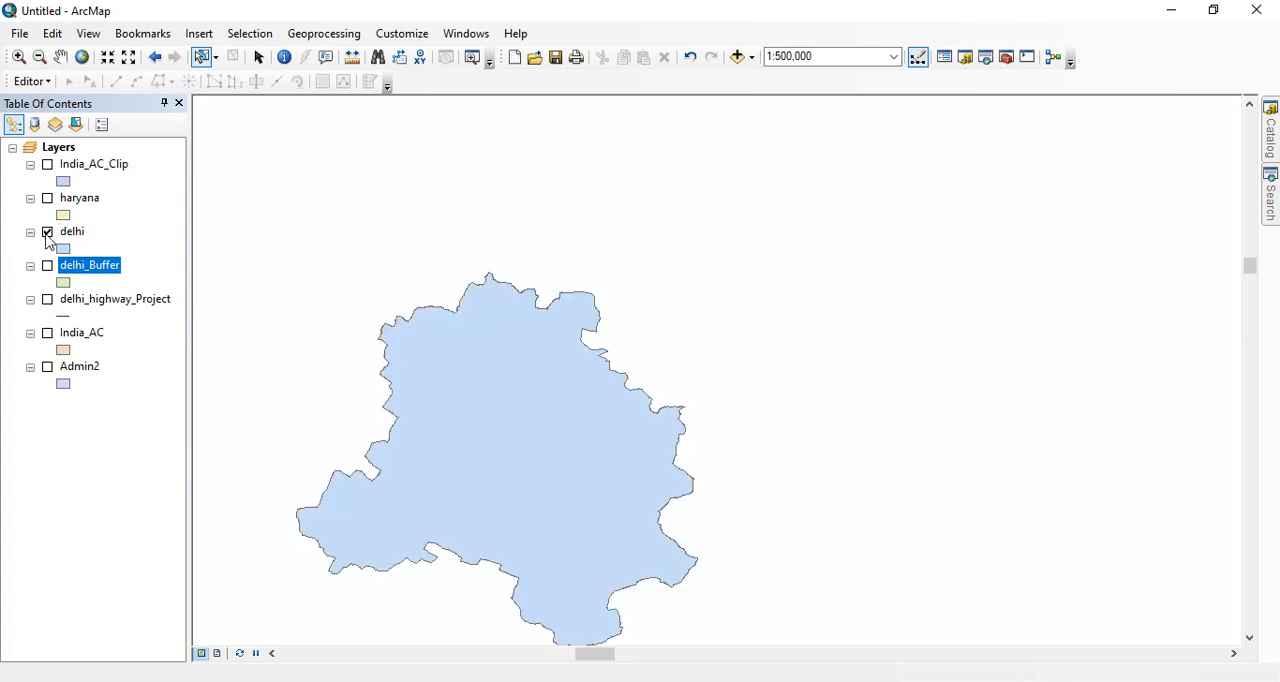
left_click(47, 300)
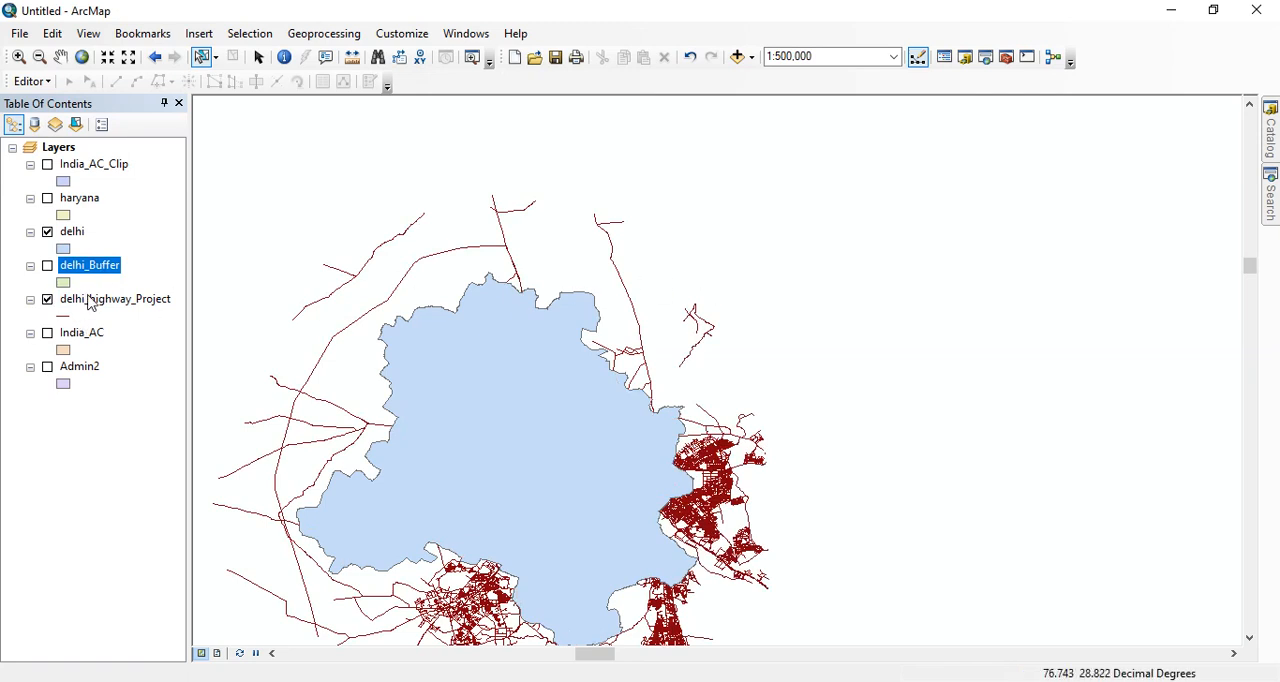
left_click_drag(90, 300, 90, 230)
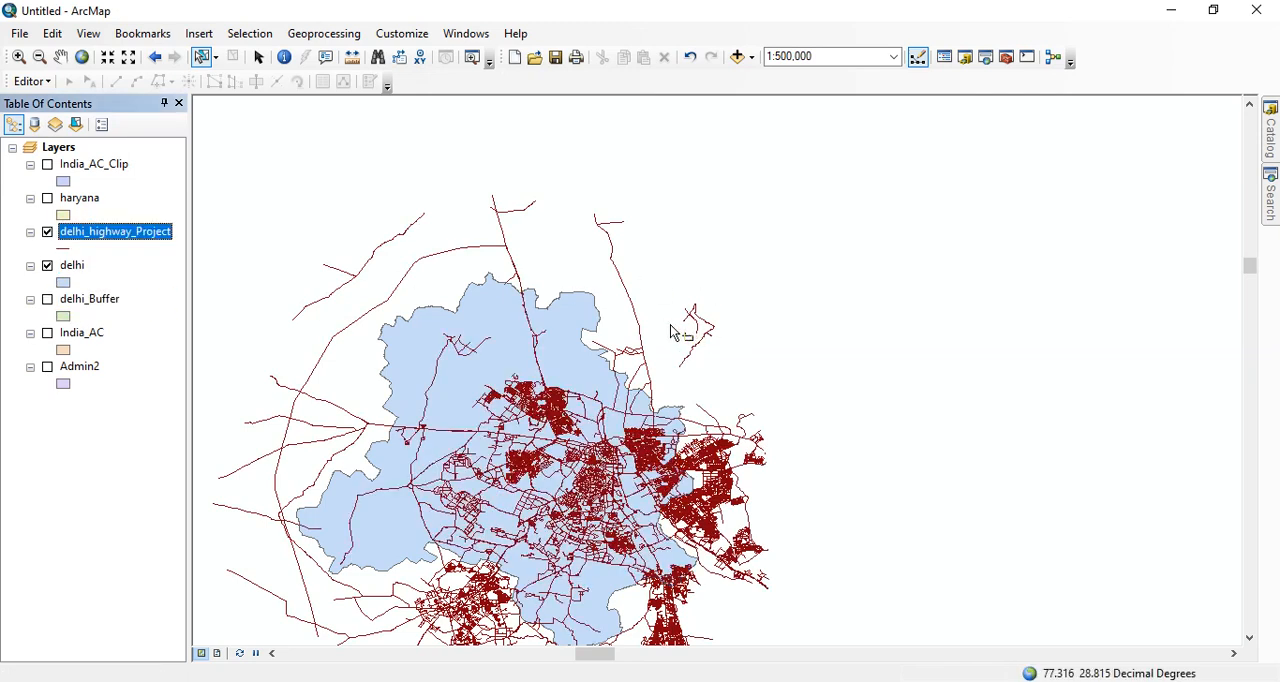
- Examine how the highway lines lie inside and outside the delhi boundary at different scales
scroll(677, 331, "down", 1)
scroll(609, 392, "up", 1)
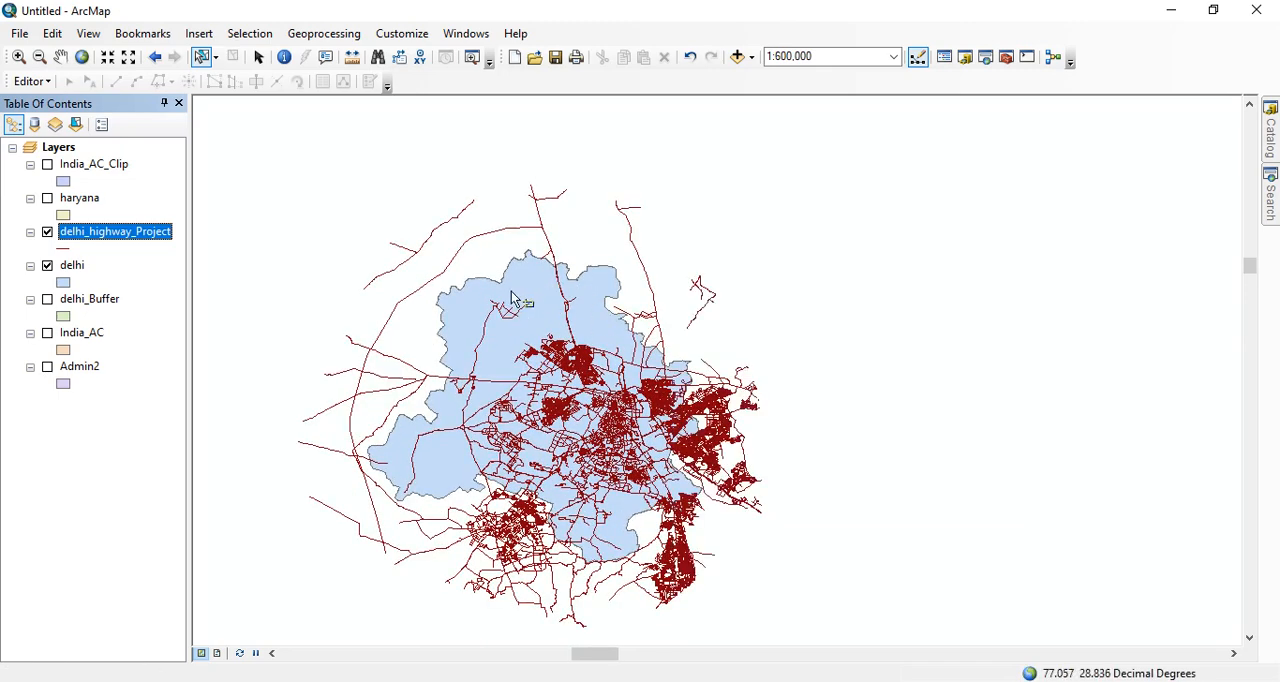
scroll(617, 396, "up", 3)
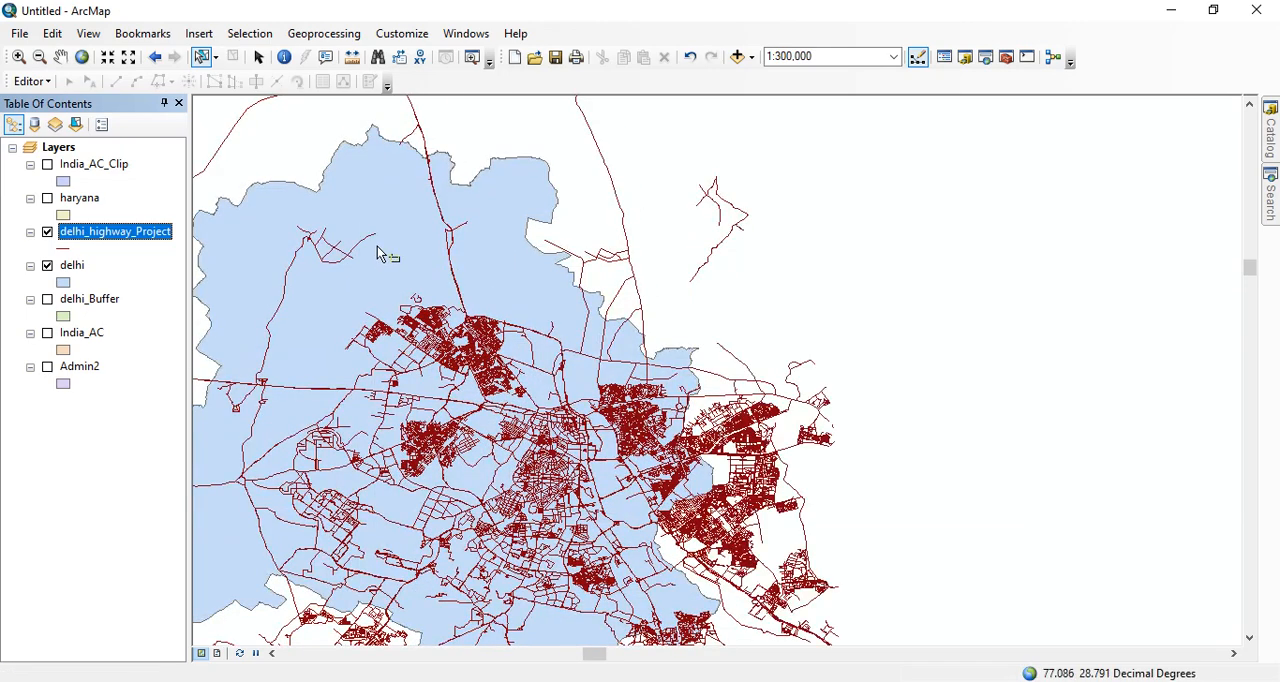
scroll(561, 484, "up", 1)
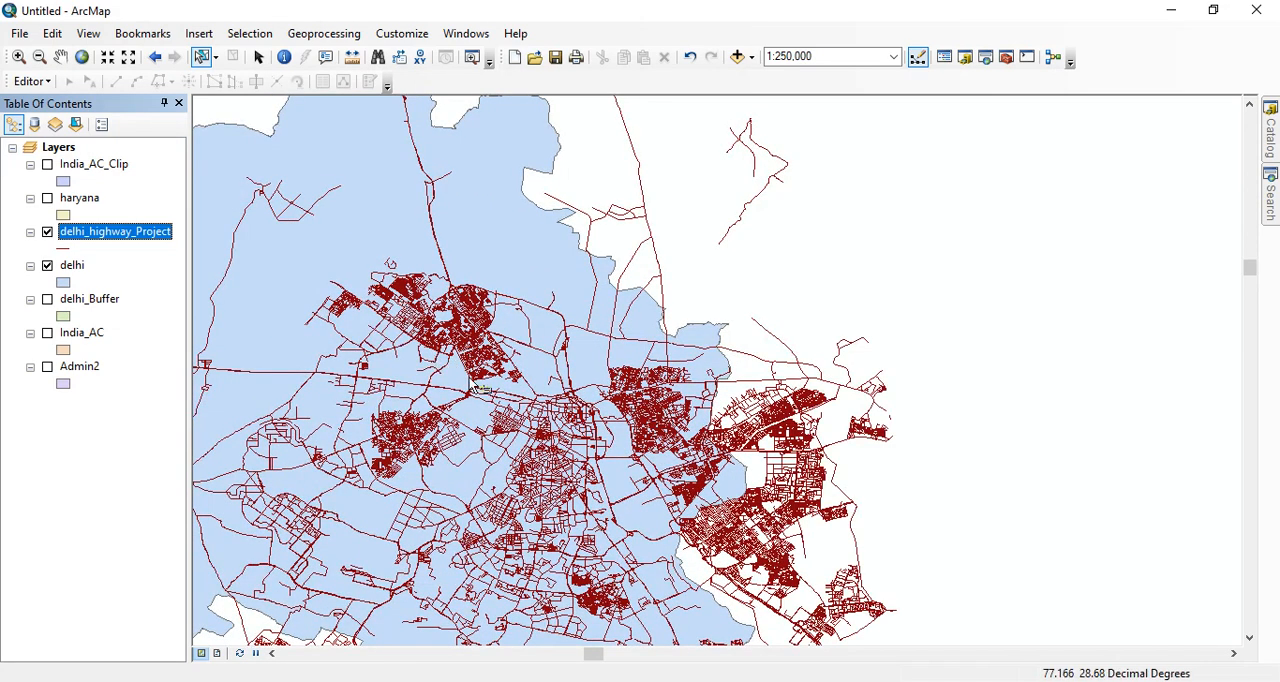
scroll(550, 390, "down", 3)
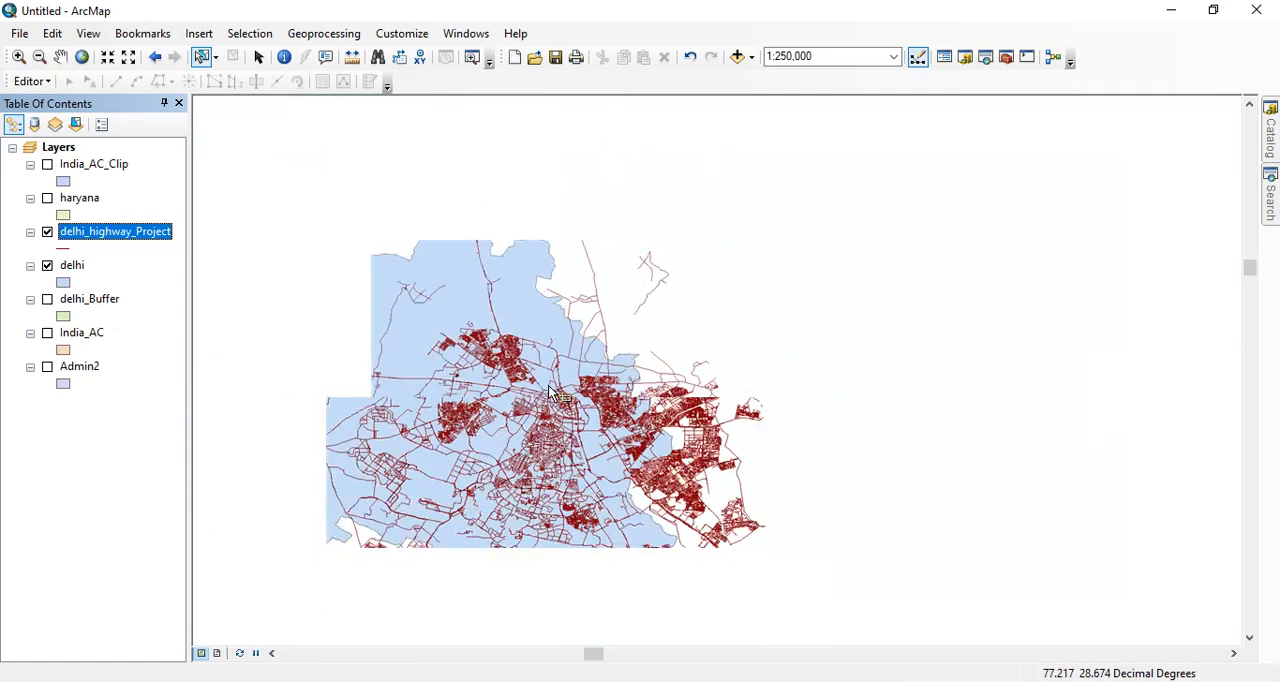
scroll(550, 390, "down", 2)
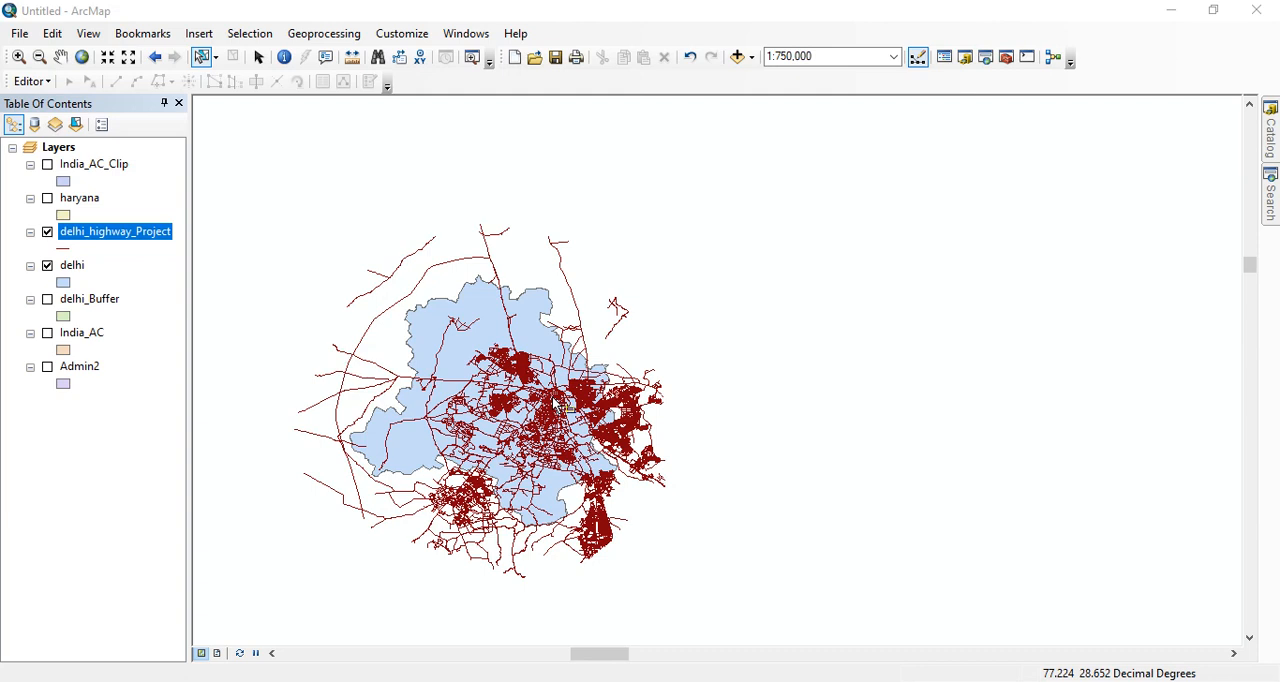
scroll(557, 403, "up", 2)
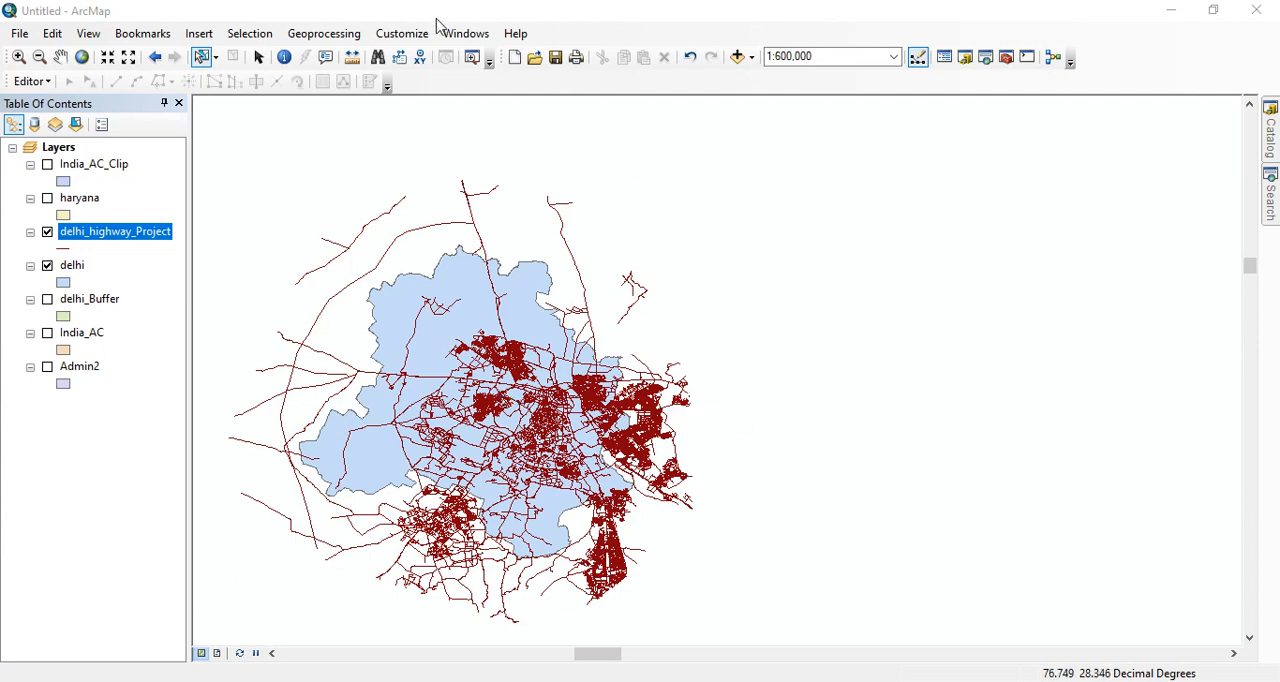
- Intersect the delhi_highway_Project and delhi layers, keeping all join attributes
left_click(326, 35)
left_click(337, 94)
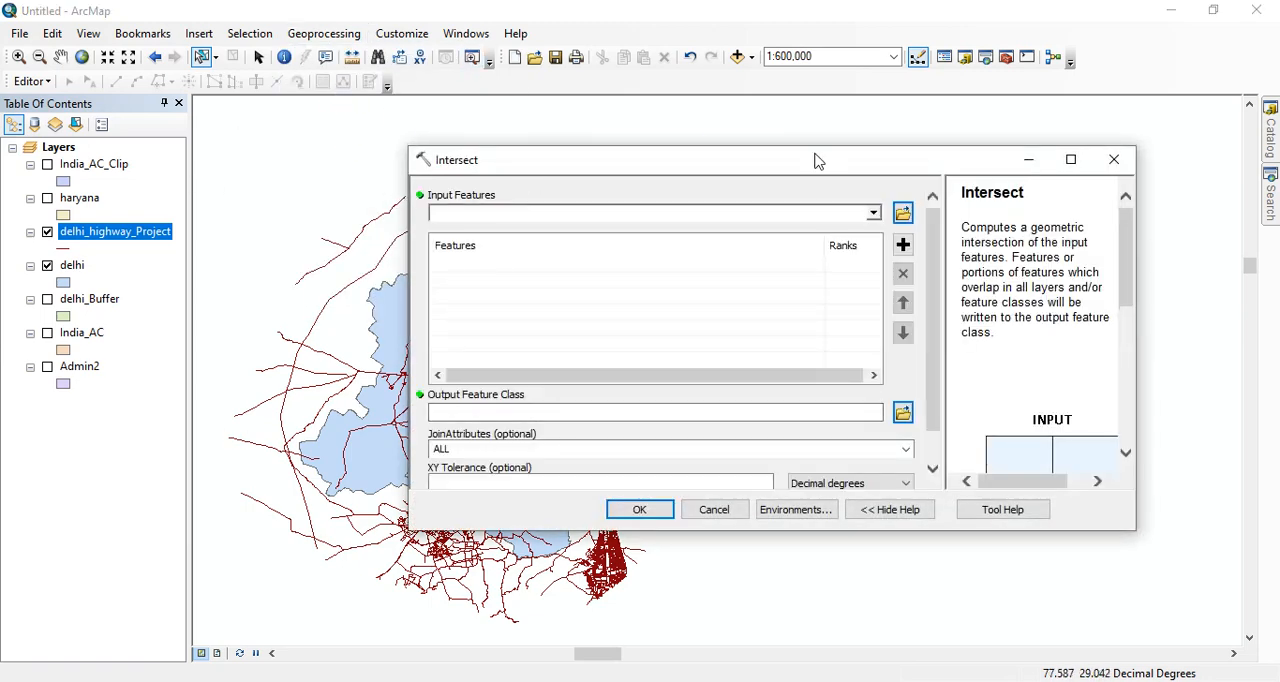
left_click(873, 213)
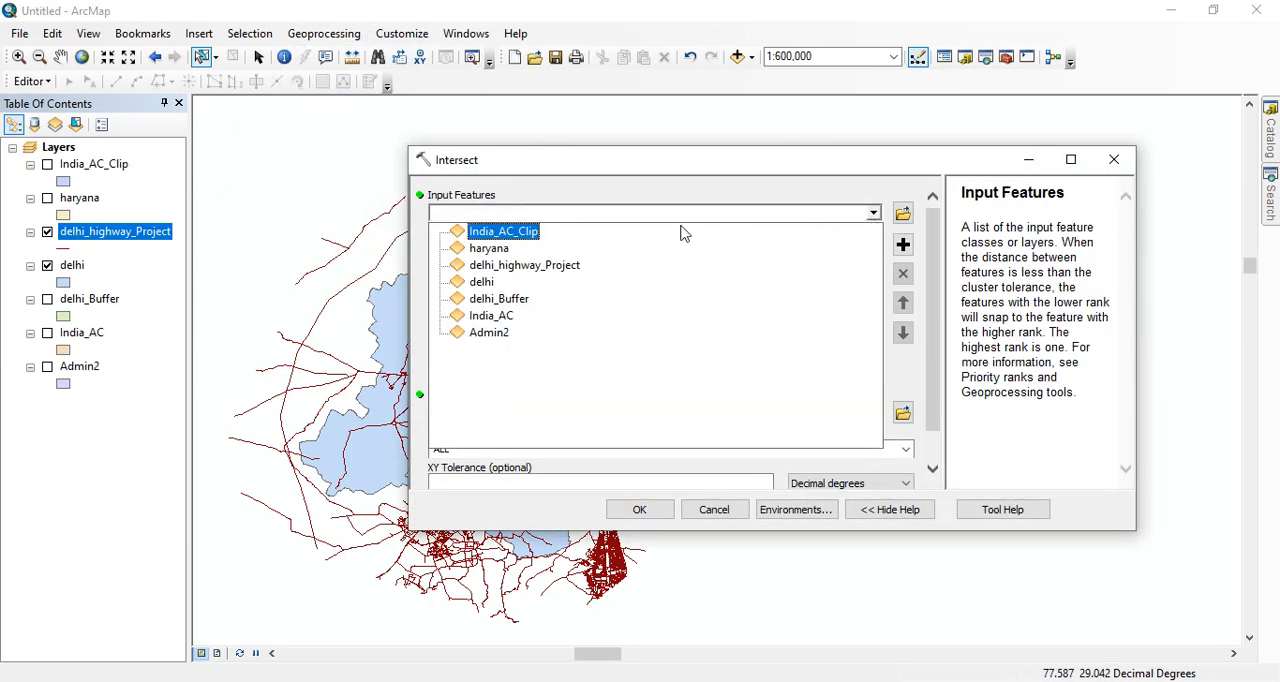
left_click(524, 266)
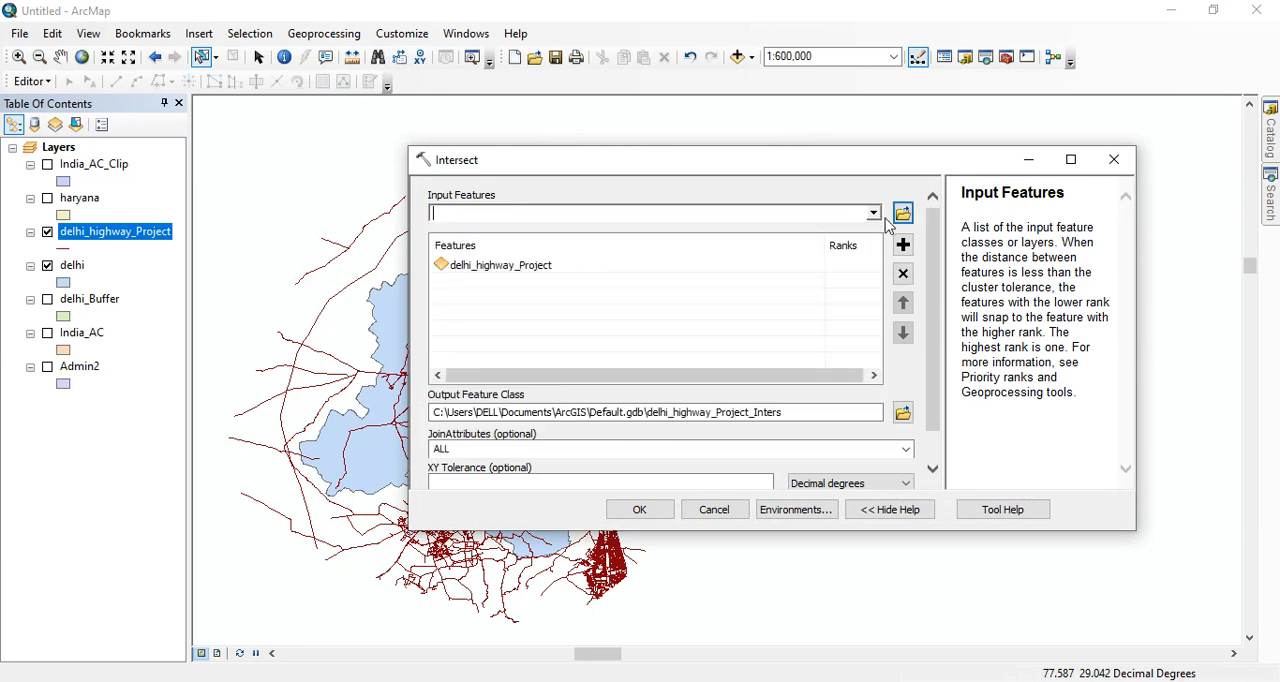
left_click(873, 213)
left_click(496, 283)
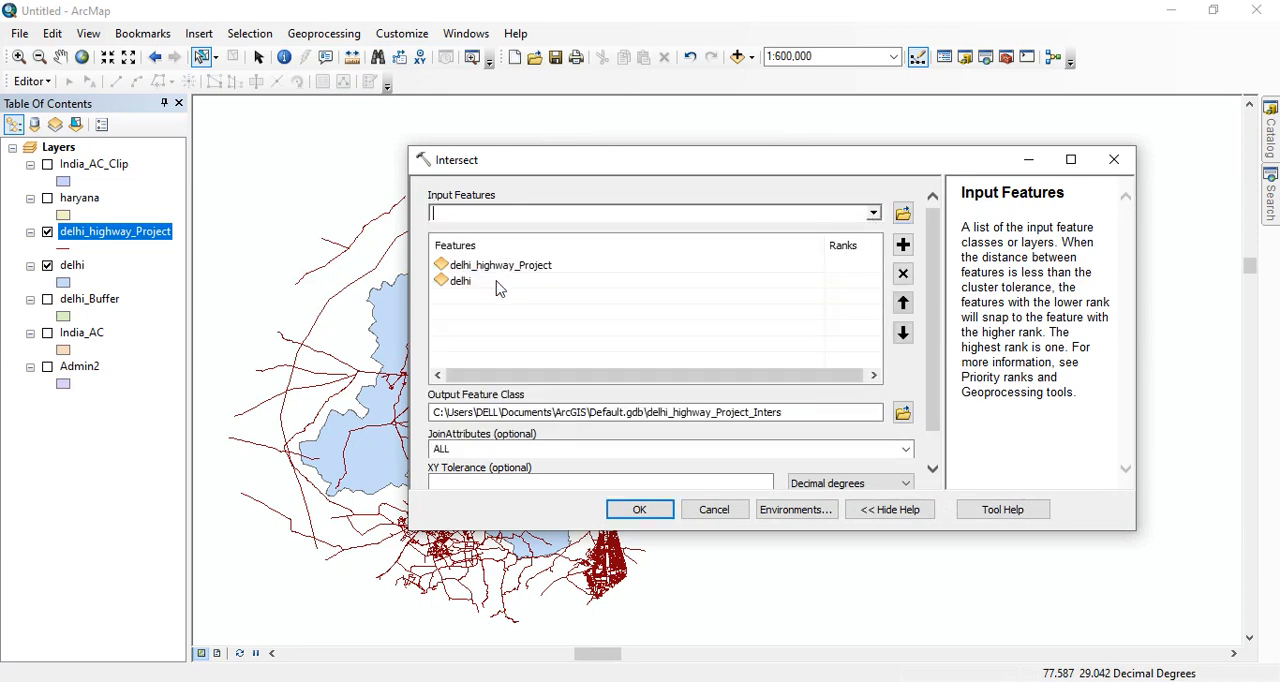
left_click(640, 509)
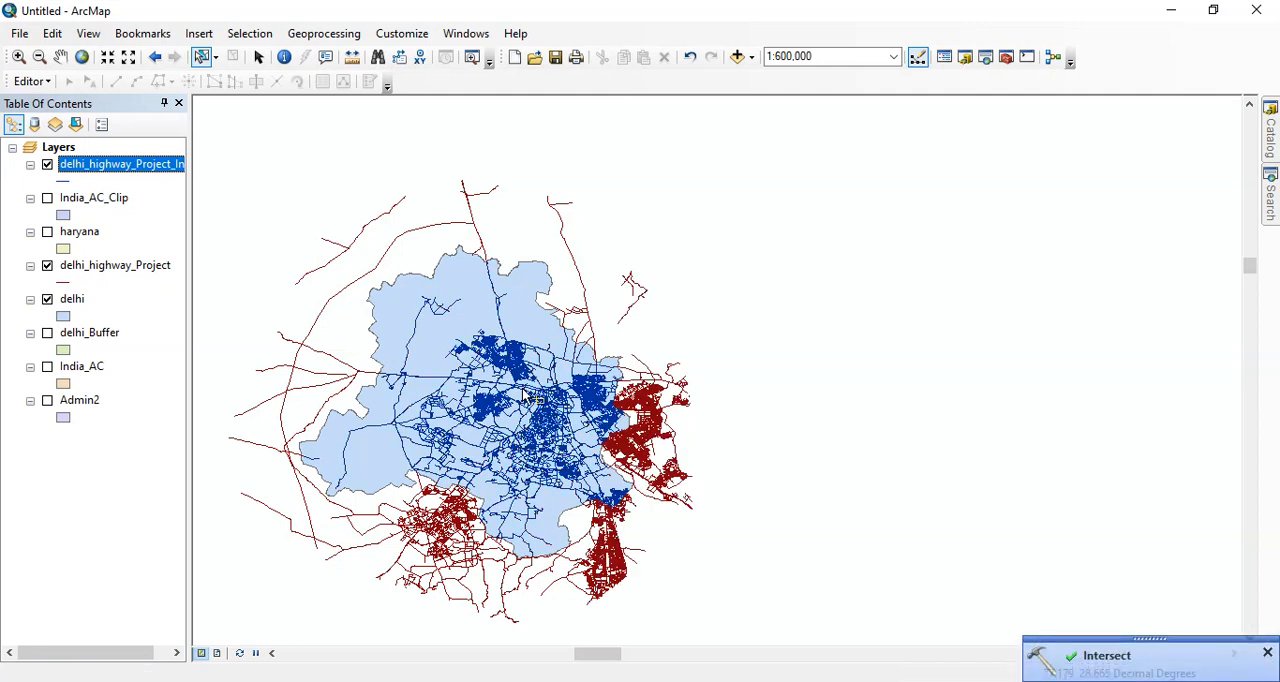
- Hide delhi_highway_Project and delhi, display India_AC_Clip beneath the intersected highways, and examine the overlay at different scales
left_click(47, 266)
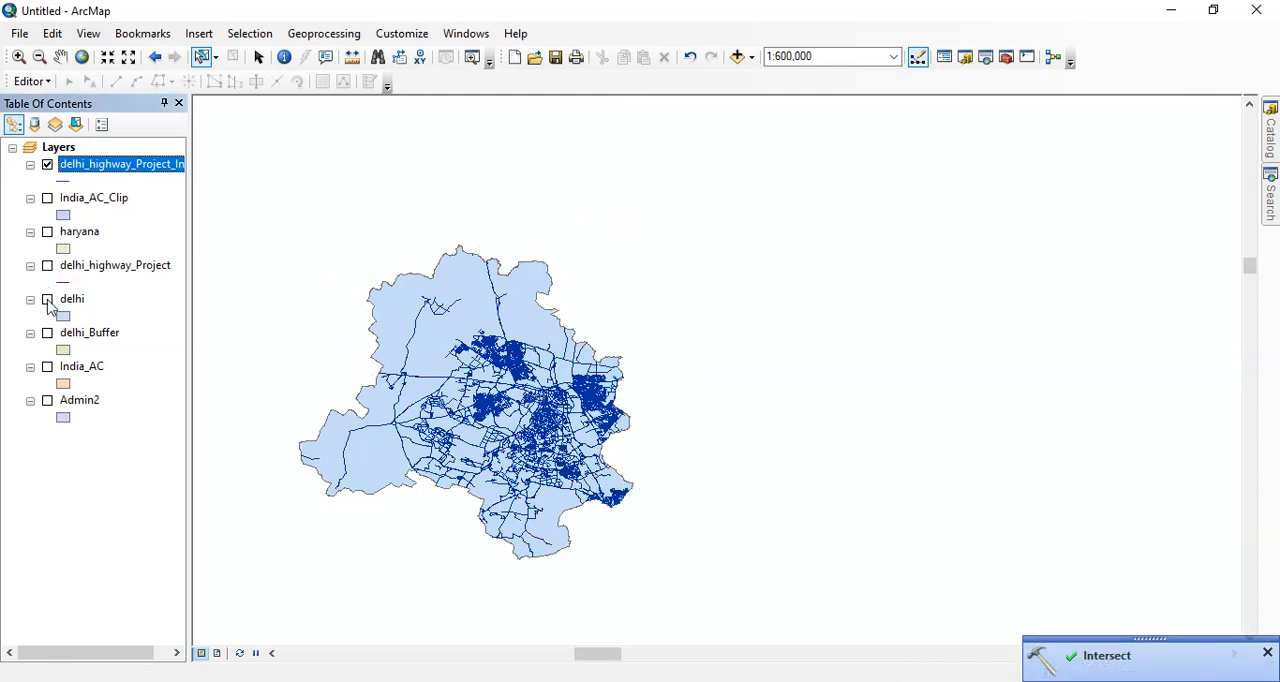
left_click(47, 299)
left_click(47, 198)
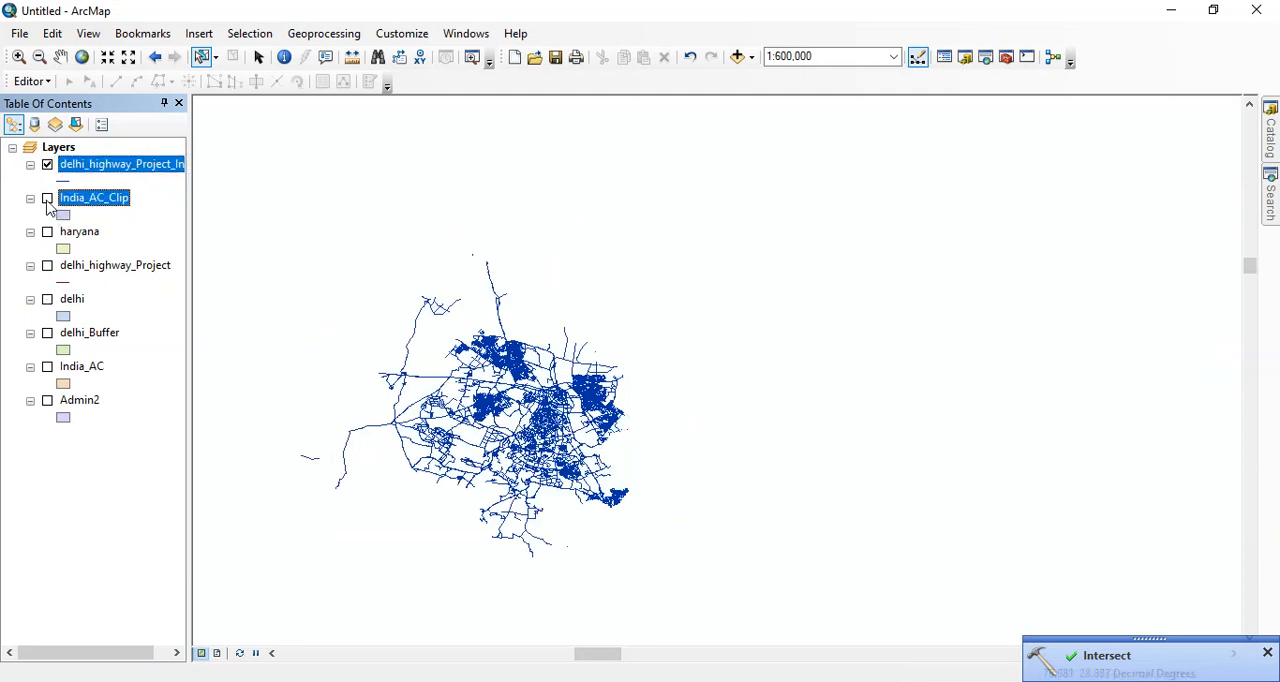
scroll(500, 399, "down", 2)
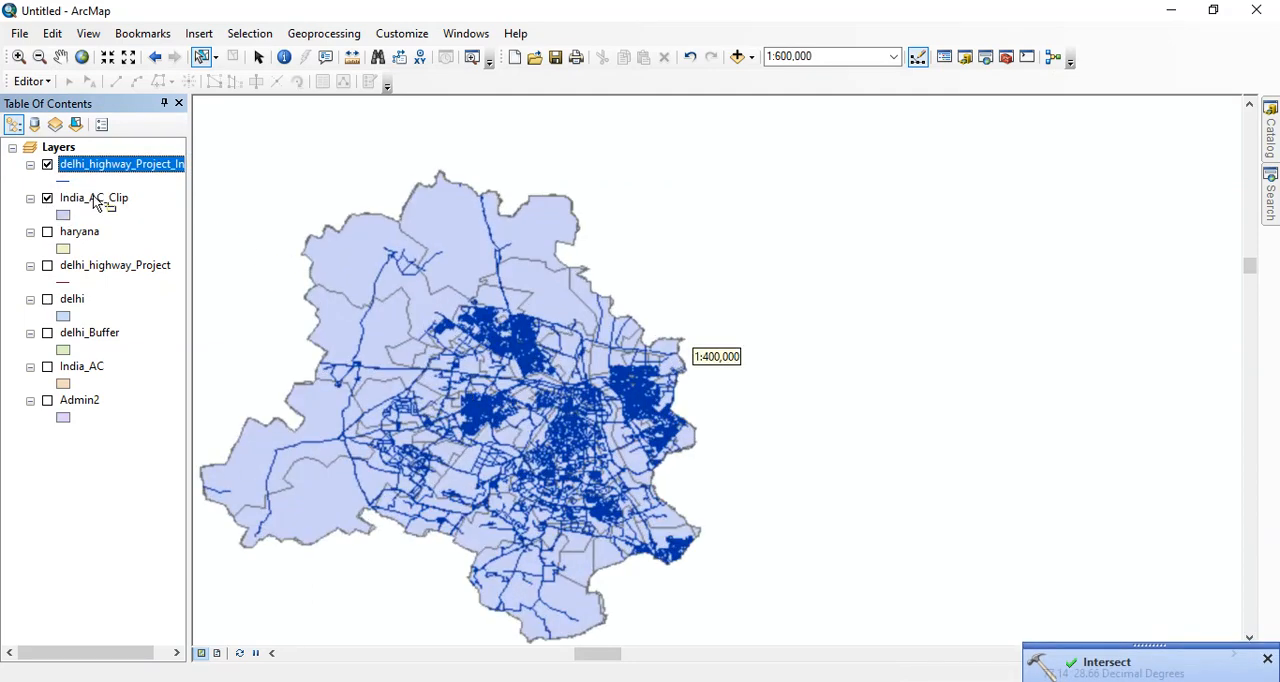
scroll(430, 390, "down", 2)
scroll(430, 390, "up", 2)
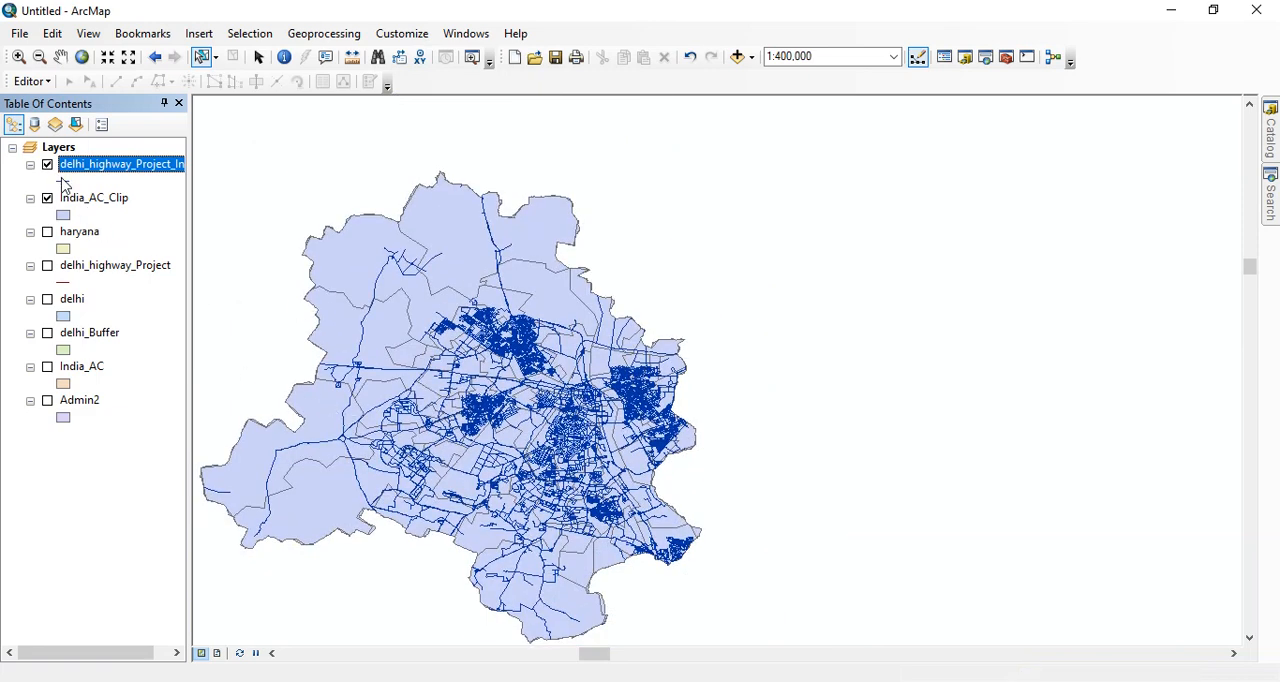
scroll(430, 270, "down", 1)
scroll(480, 250, "up", 1)
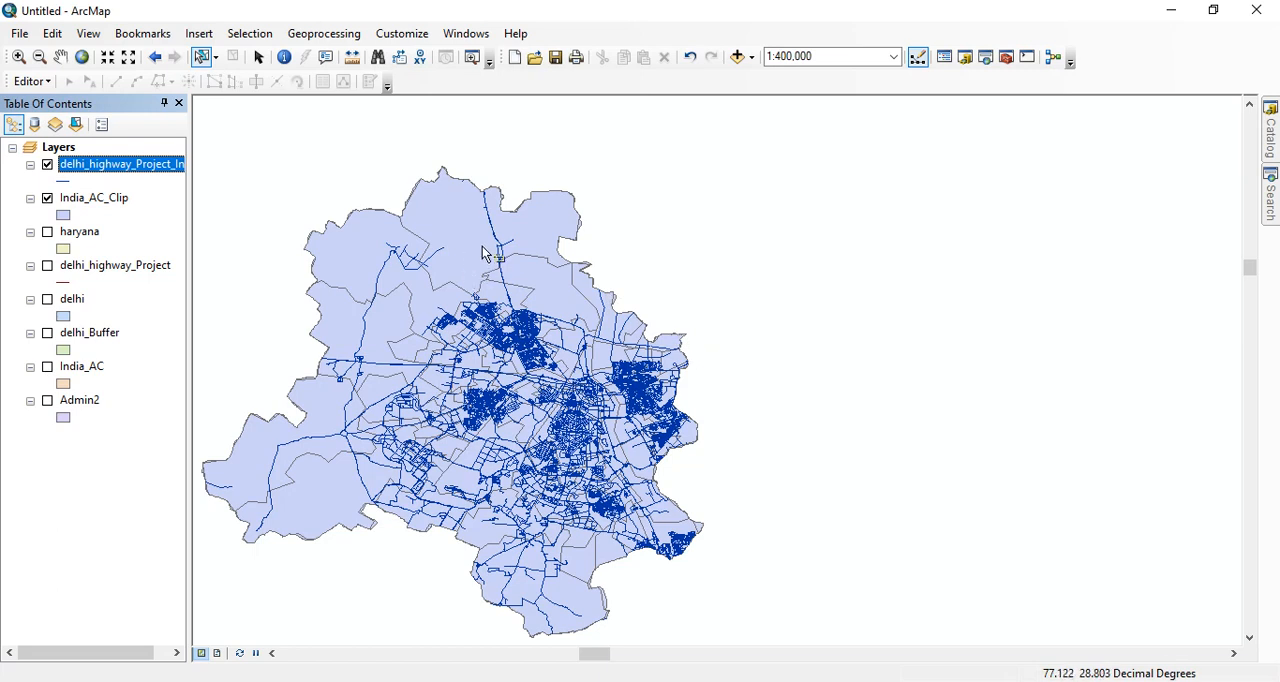
- Hide the intersected highway layer and the India_AC_Clip layer
left_click(47, 164)
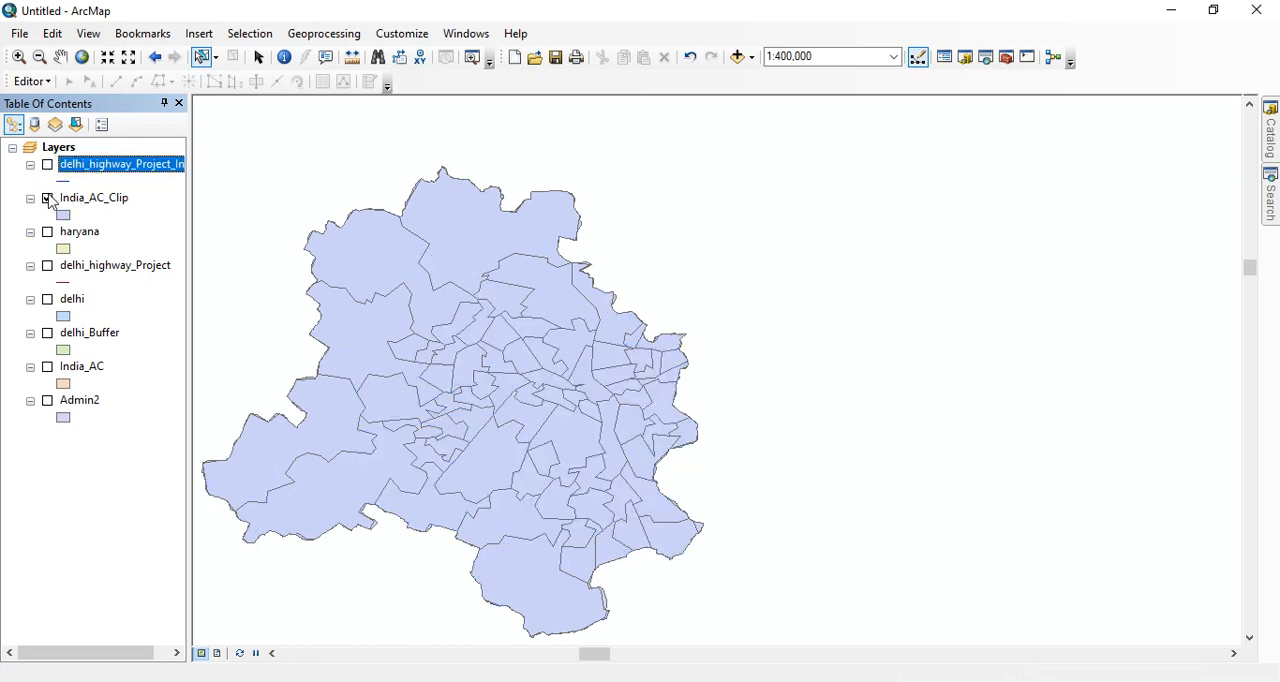
left_click(47, 198)
left_click(344, 40)
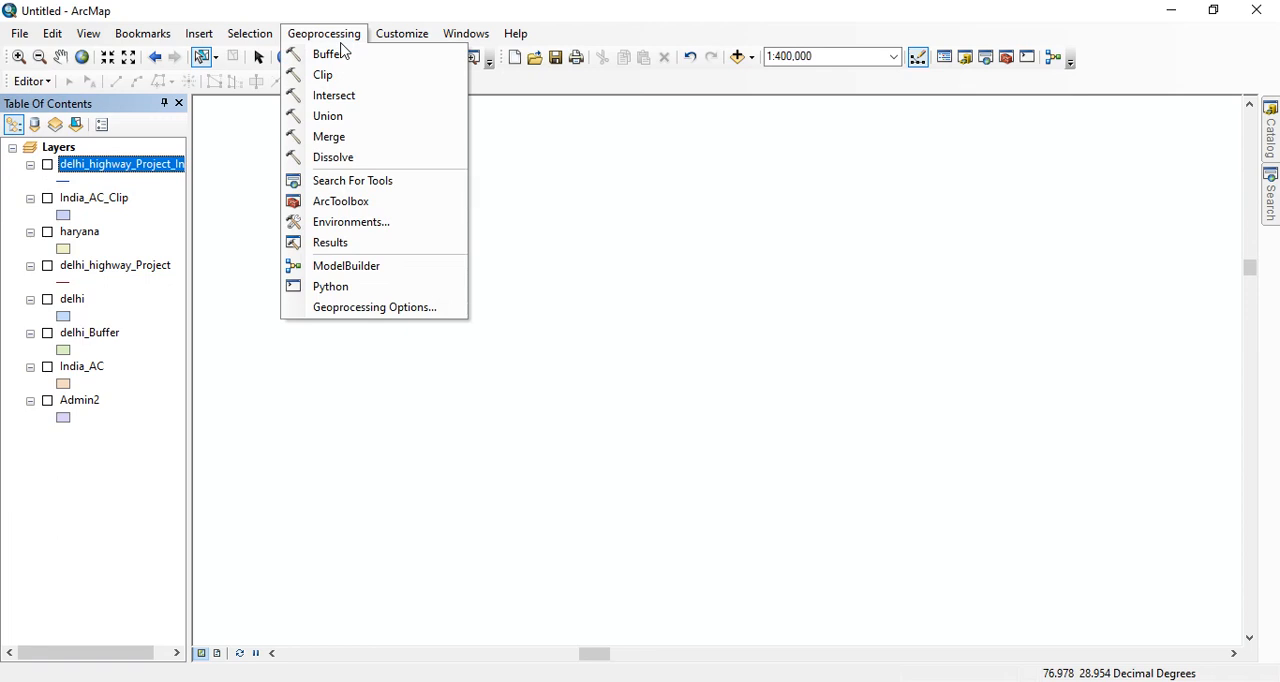
left_click(340, 38)
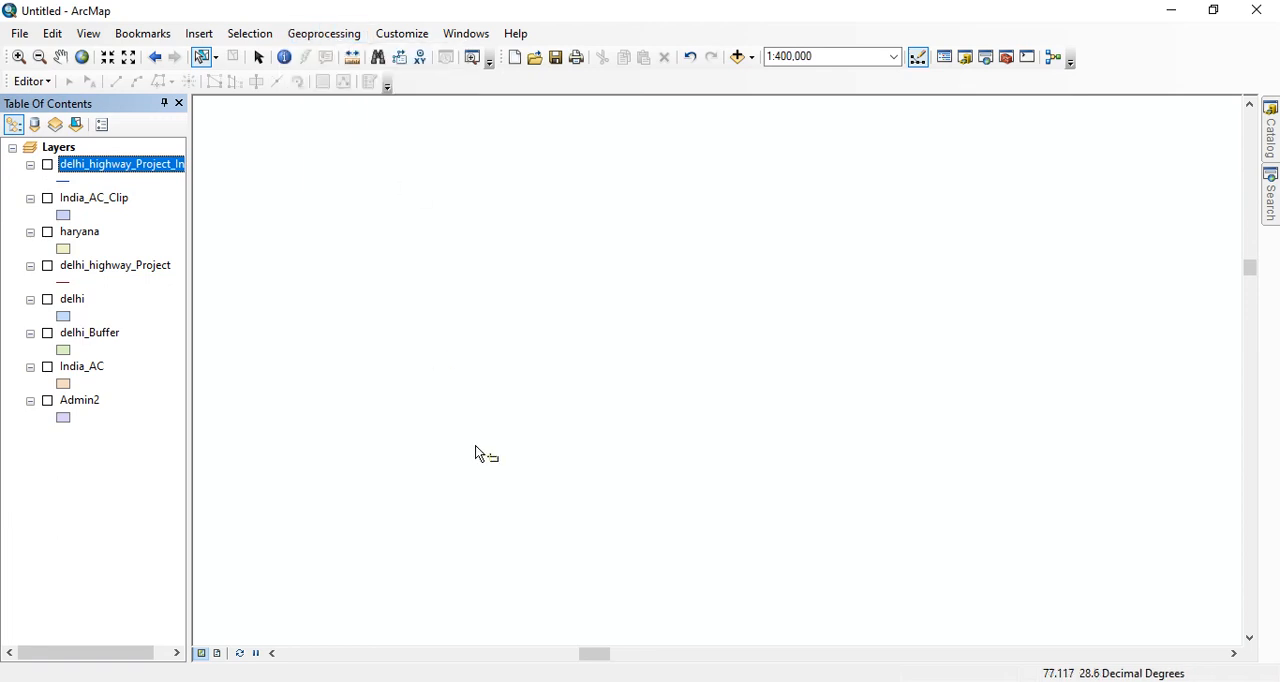
- Display the delhi and haryana layers together at 1:5,000,000 so the whole of Haryana is in view
left_click(47, 300)
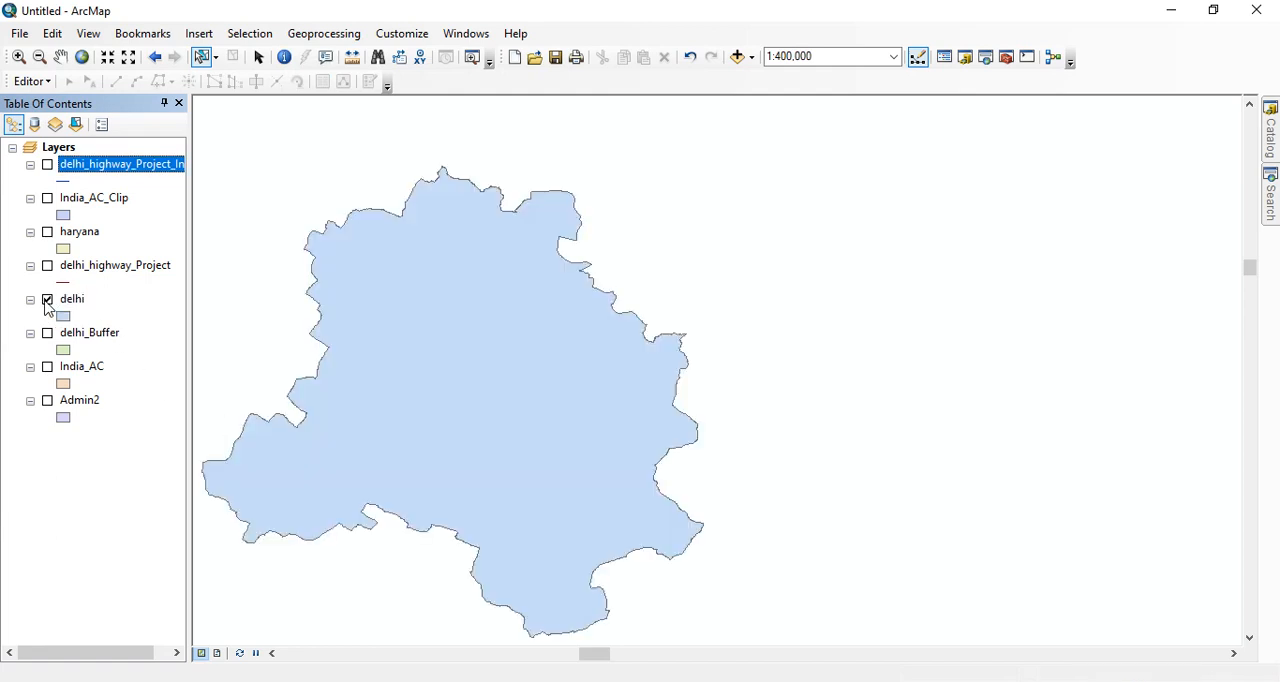
left_click(47, 232)
scroll(543, 371, "down", 3)
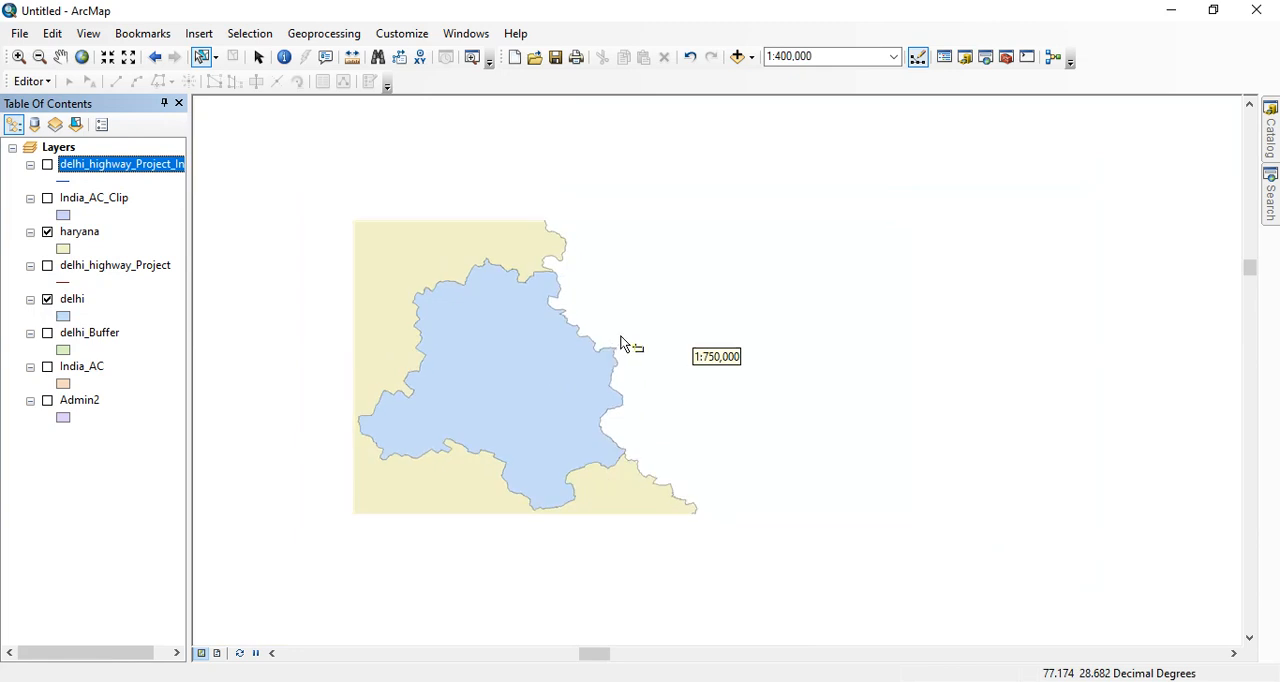
scroll(620, 343, "down", 1)
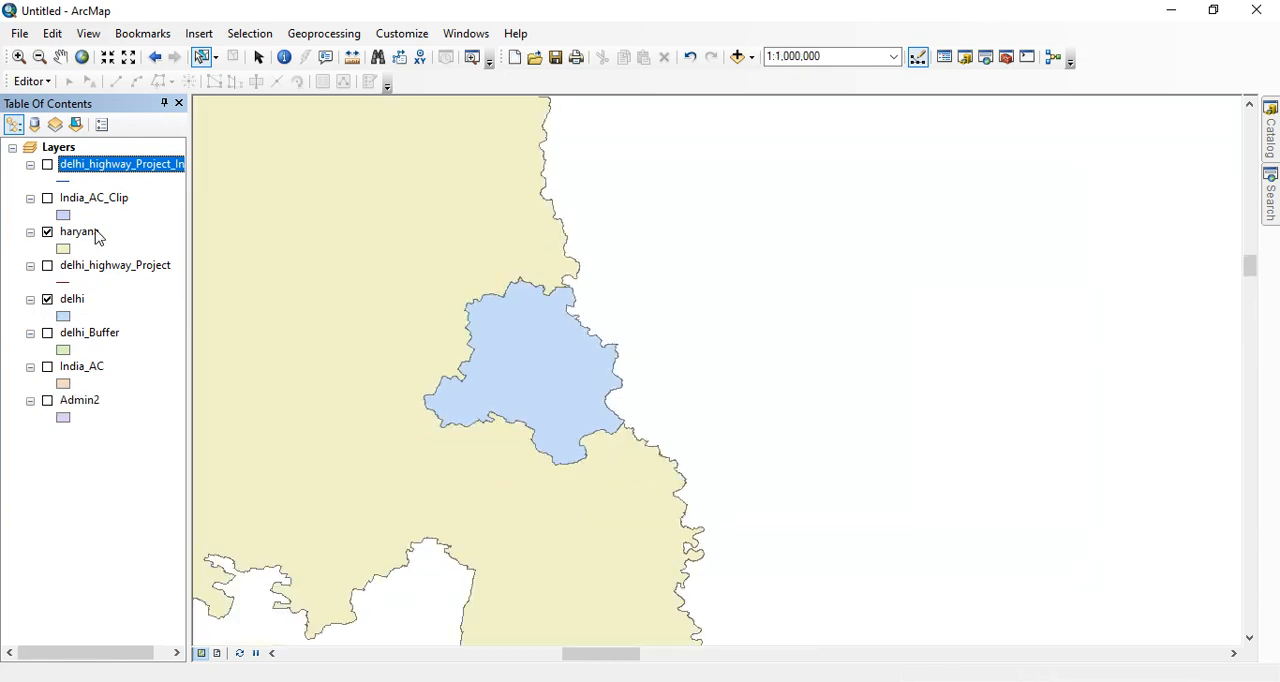
scroll(280, 307, "down", 2)
scroll(670, 303, "down", 1)
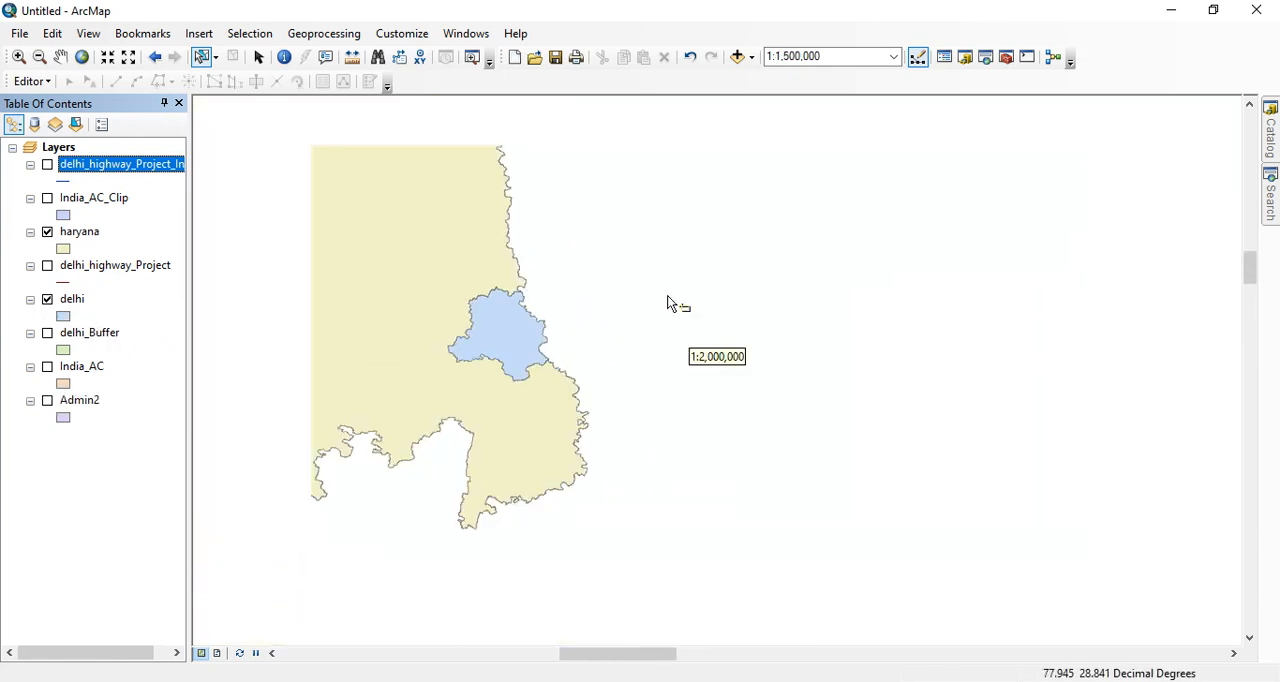
scroll(670, 303, "down", 1)
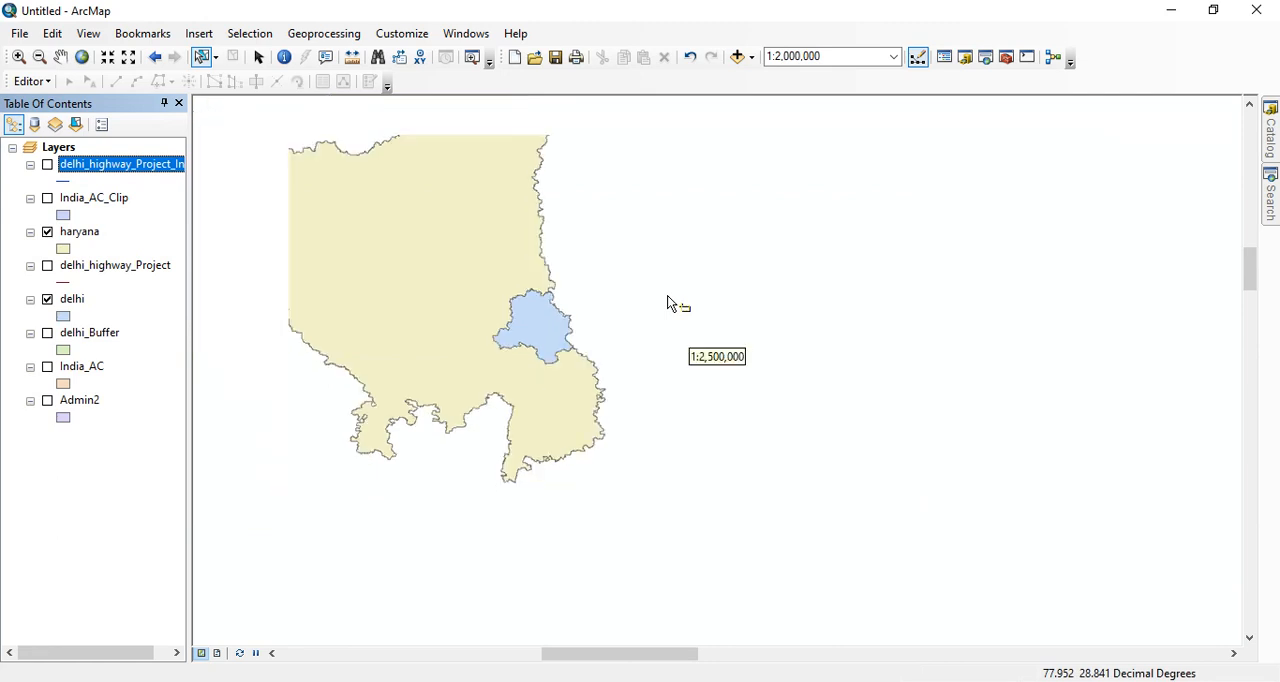
scroll(667, 295, "down", 2)
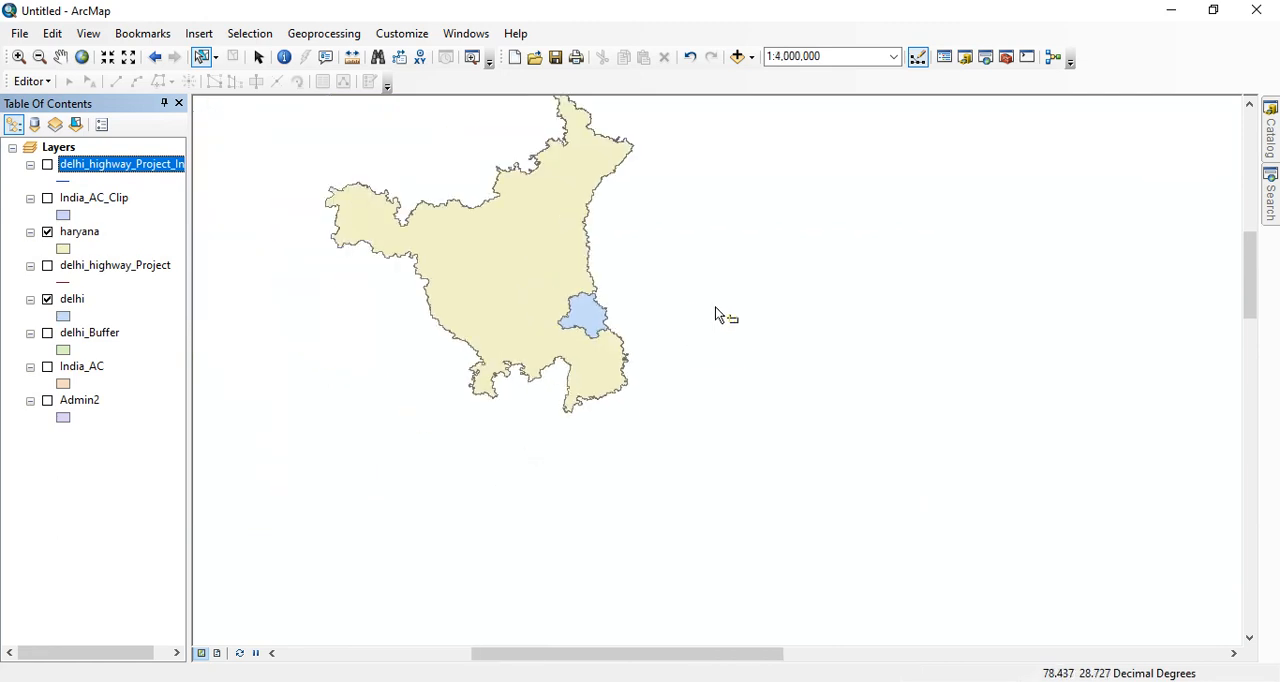
scroll(702, 289, "down", 1)
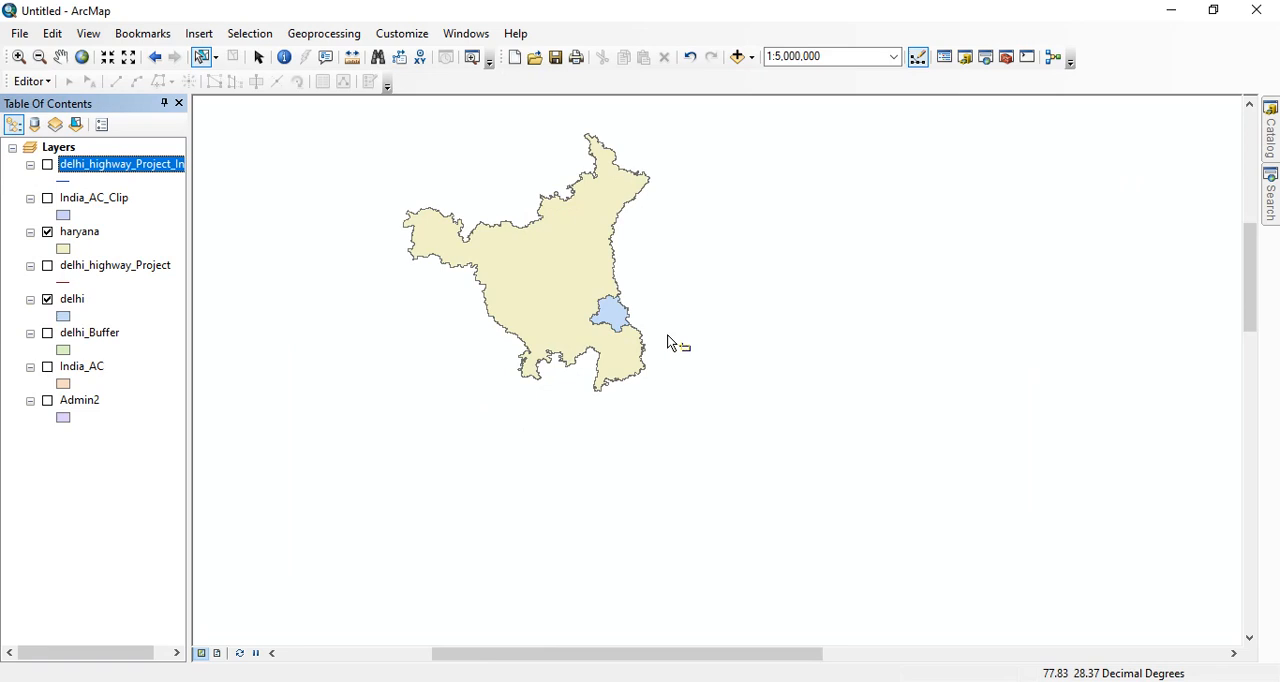
- Run a Union of the haryana and delhi layers, keeping all join attributes
left_click(309, 33)
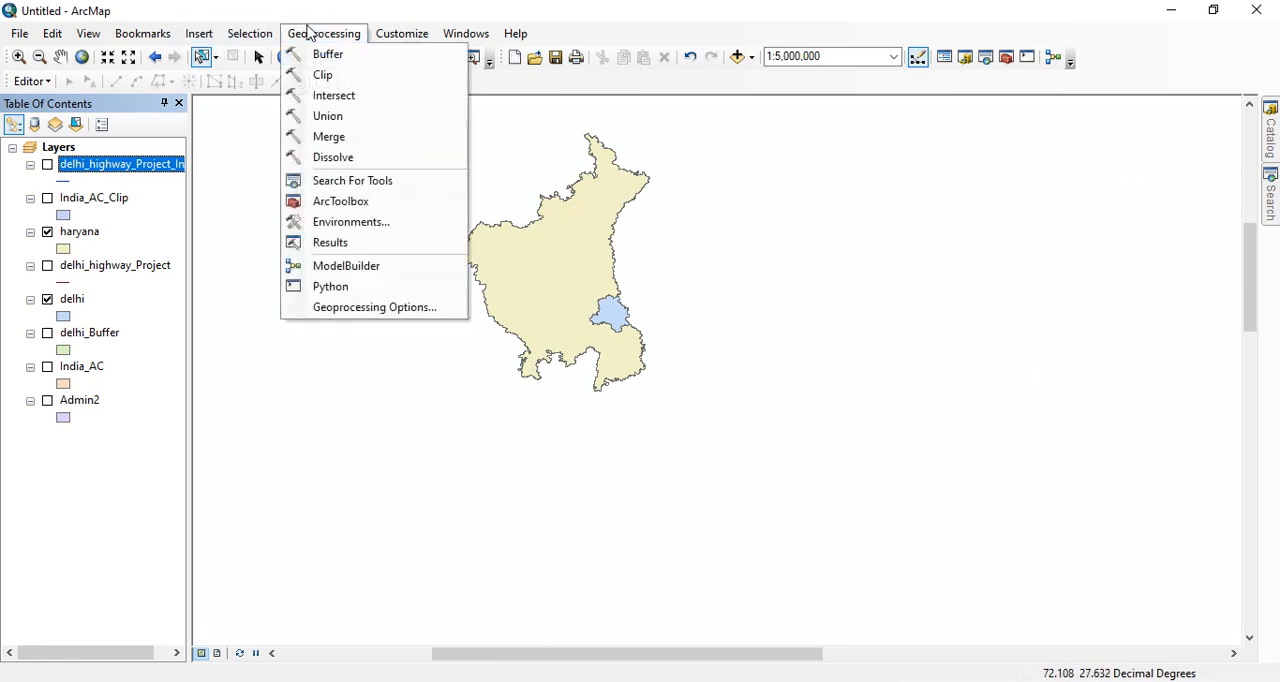
left_click(329, 116)
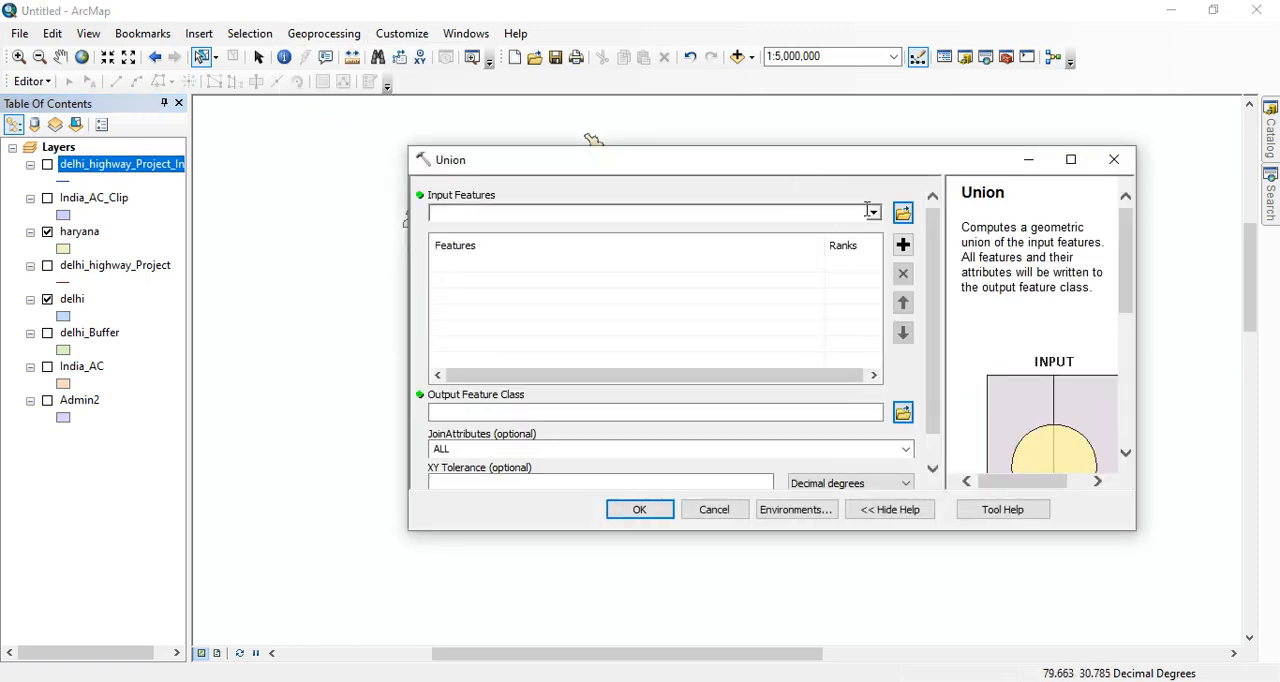
left_click(872, 212)
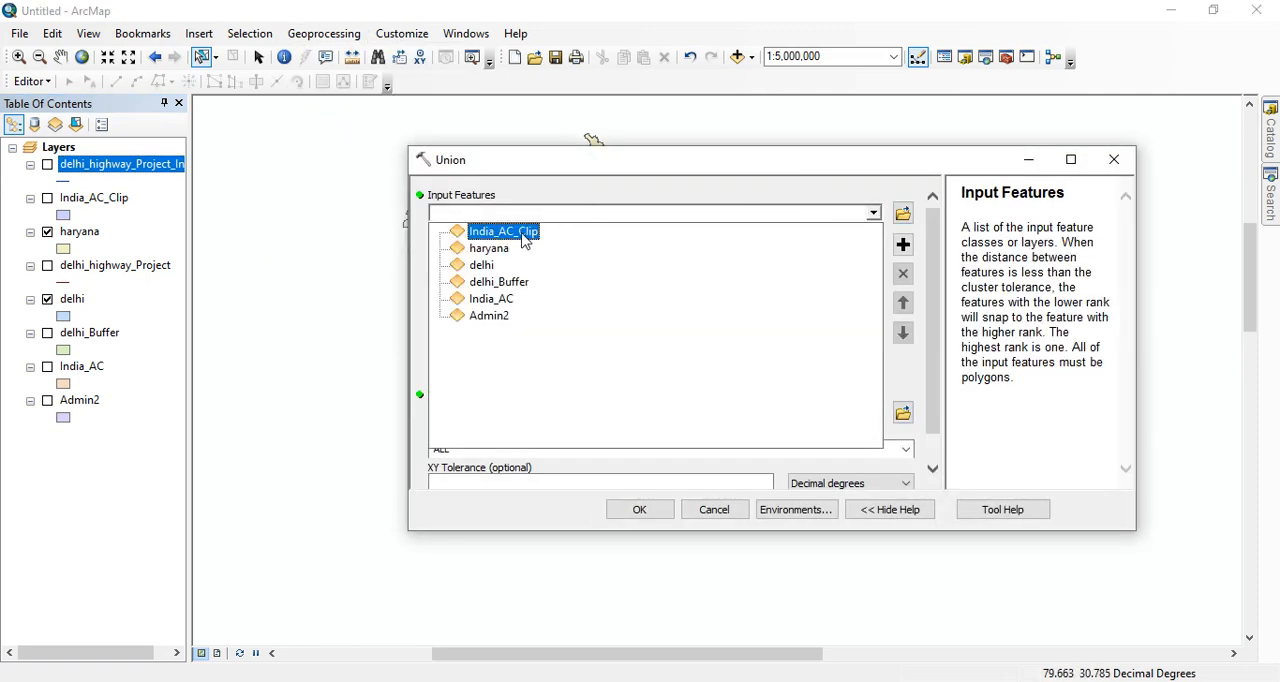
left_click(489, 248)
left_click(872, 212)
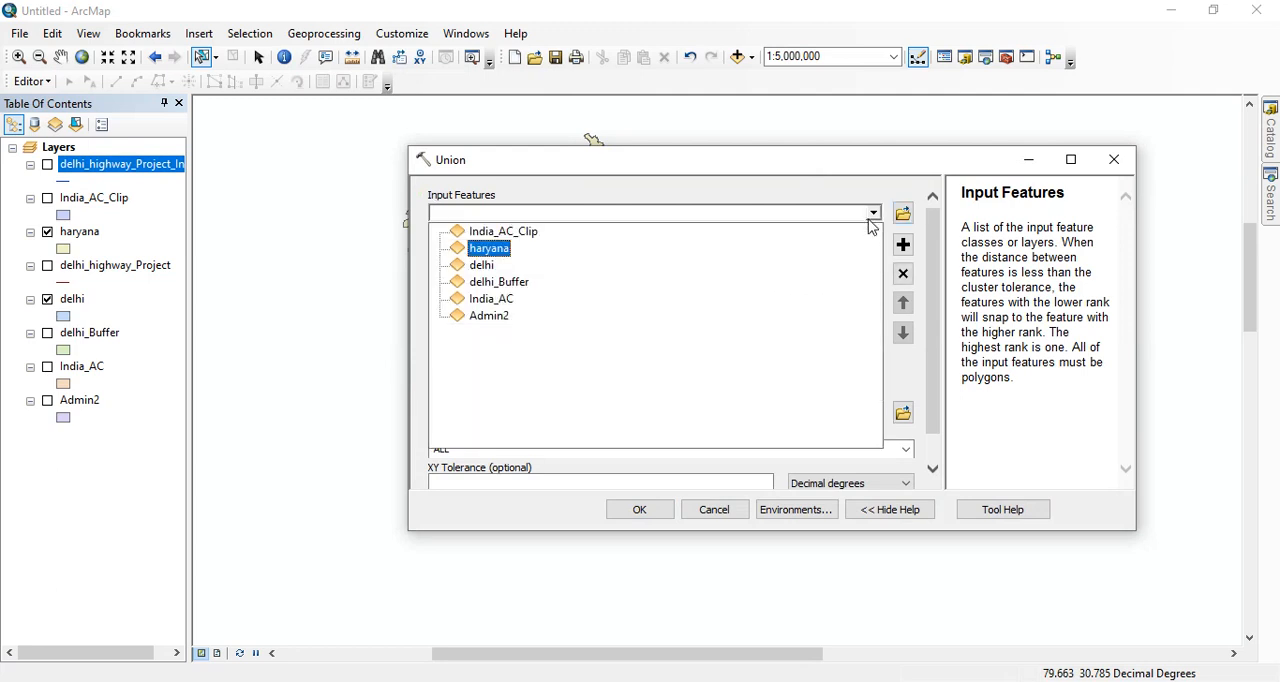
left_click(483, 266)
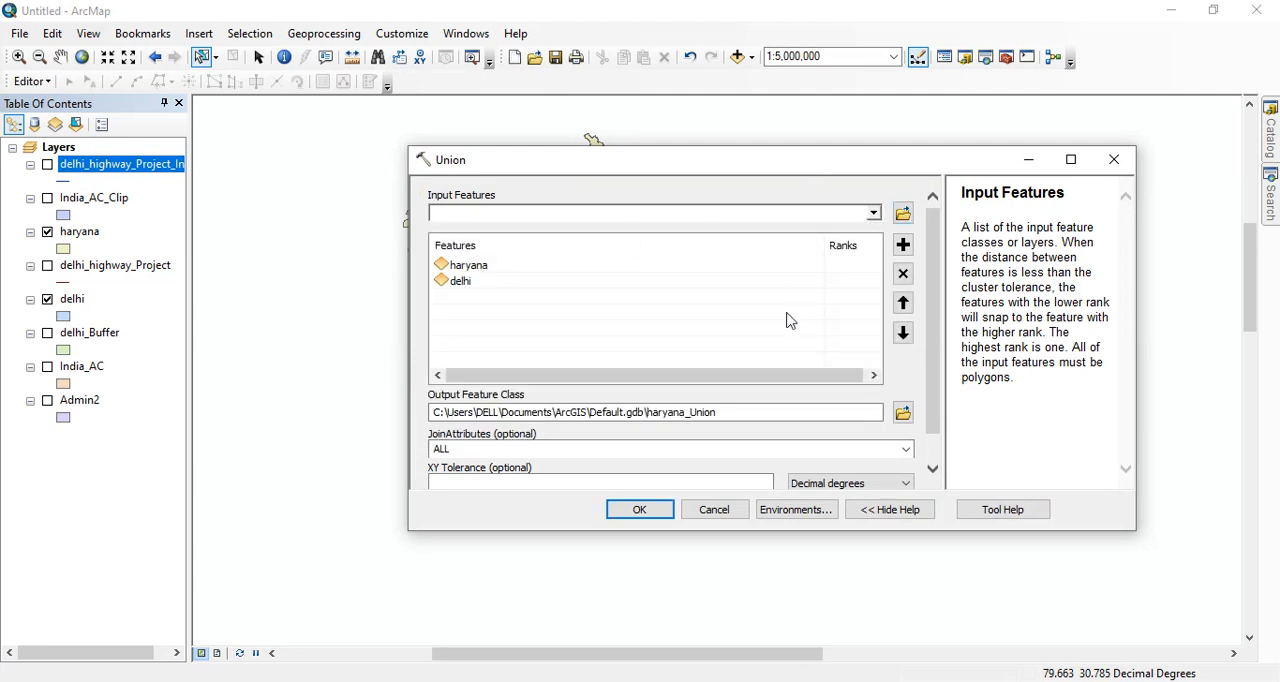
left_click(640, 510)
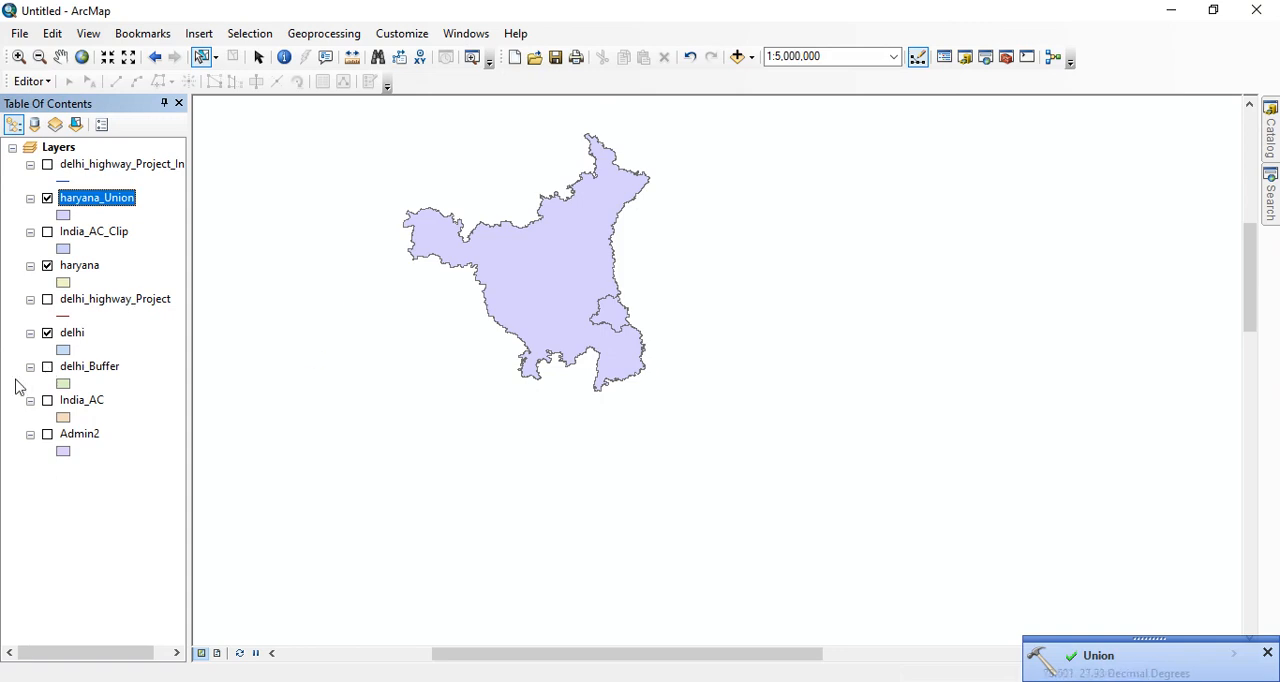
- Hide the haryana and delhi source layers and inspect the haryana_Union polygons on their own
left_click(47, 266)
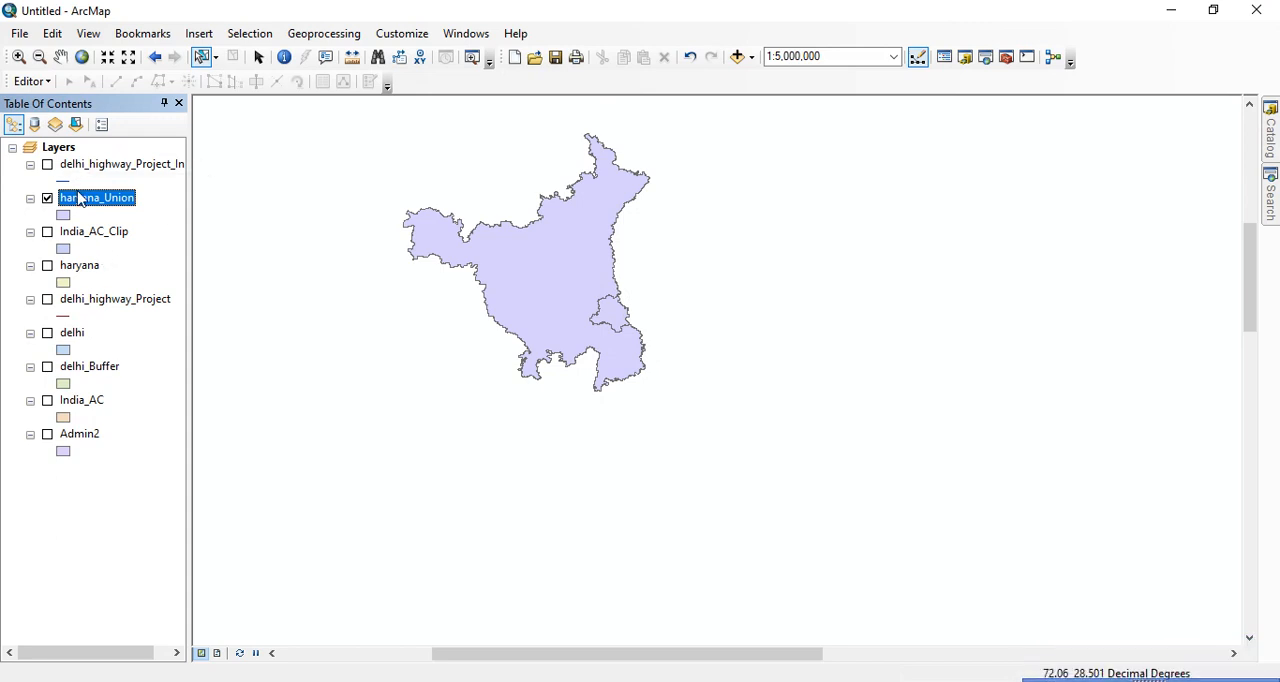
scroll(579, 247, "down", 2)
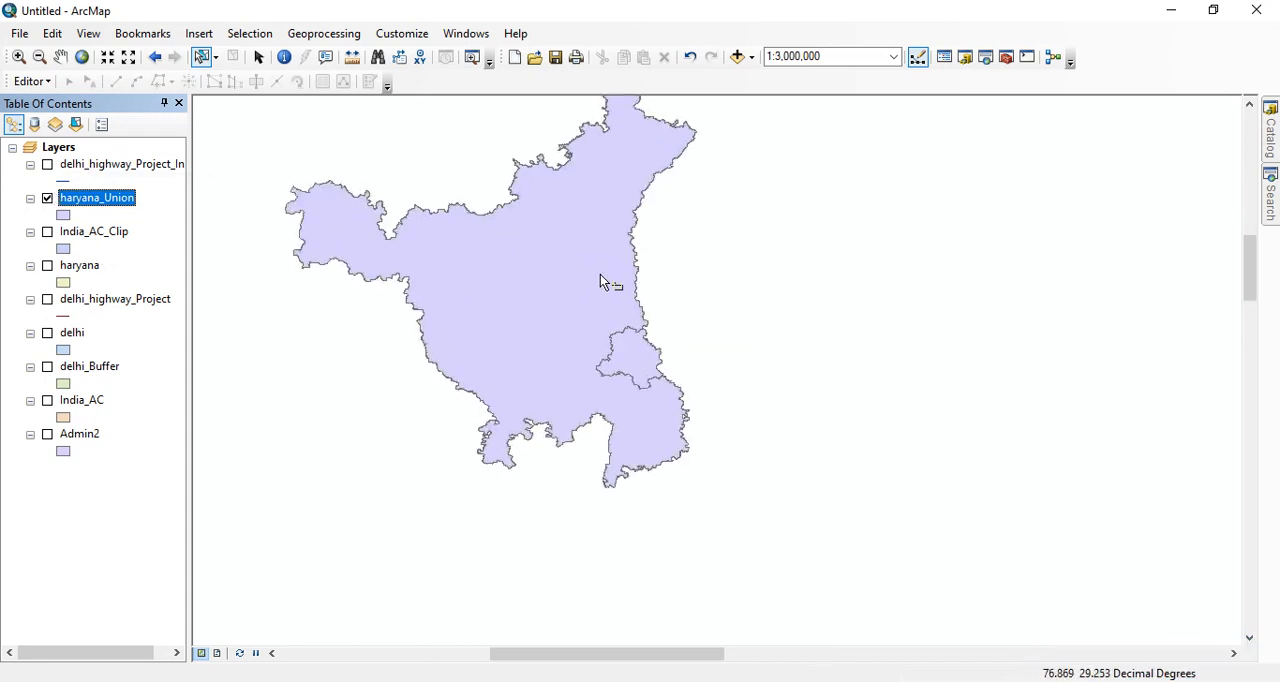
left_click(47, 198)
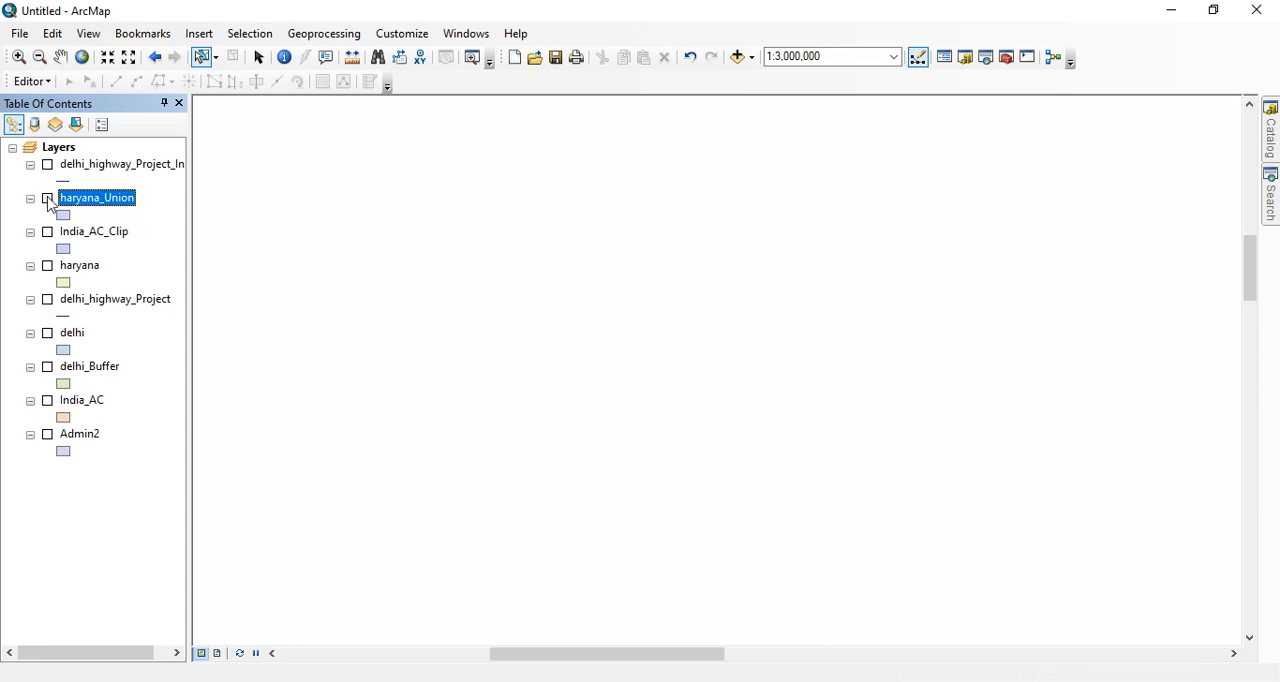
left_click(47, 198)
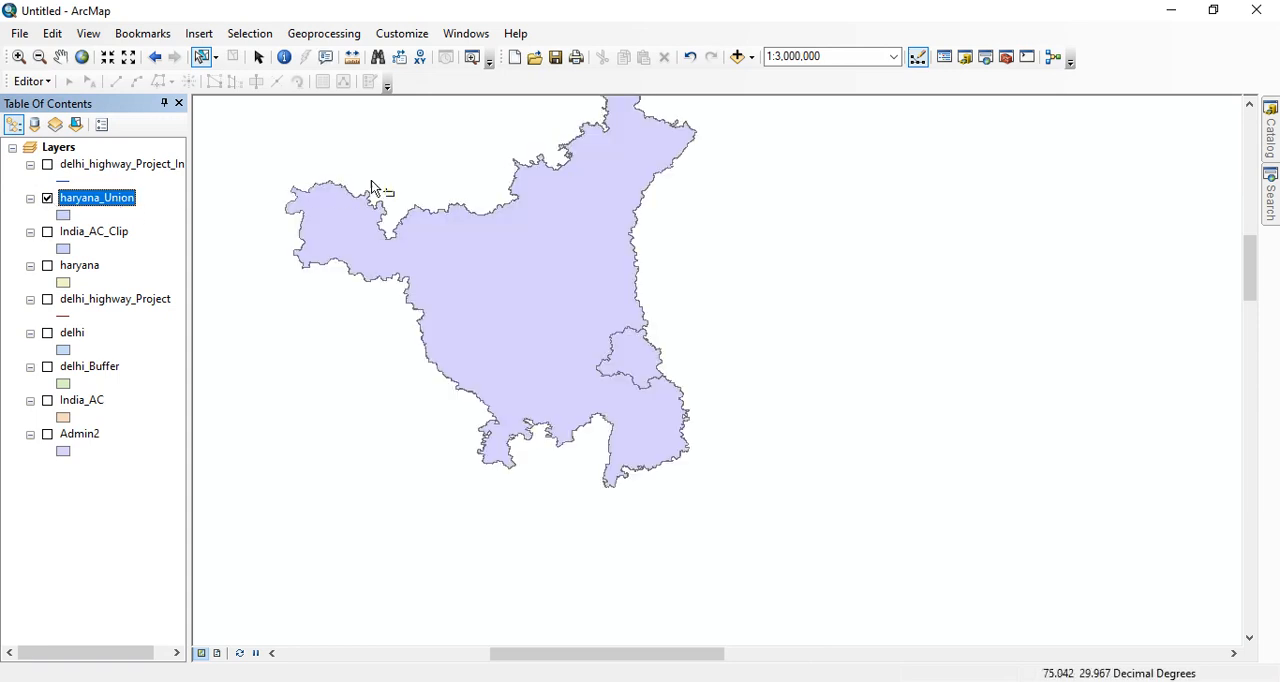
scroll(520, 228, "up", 1)
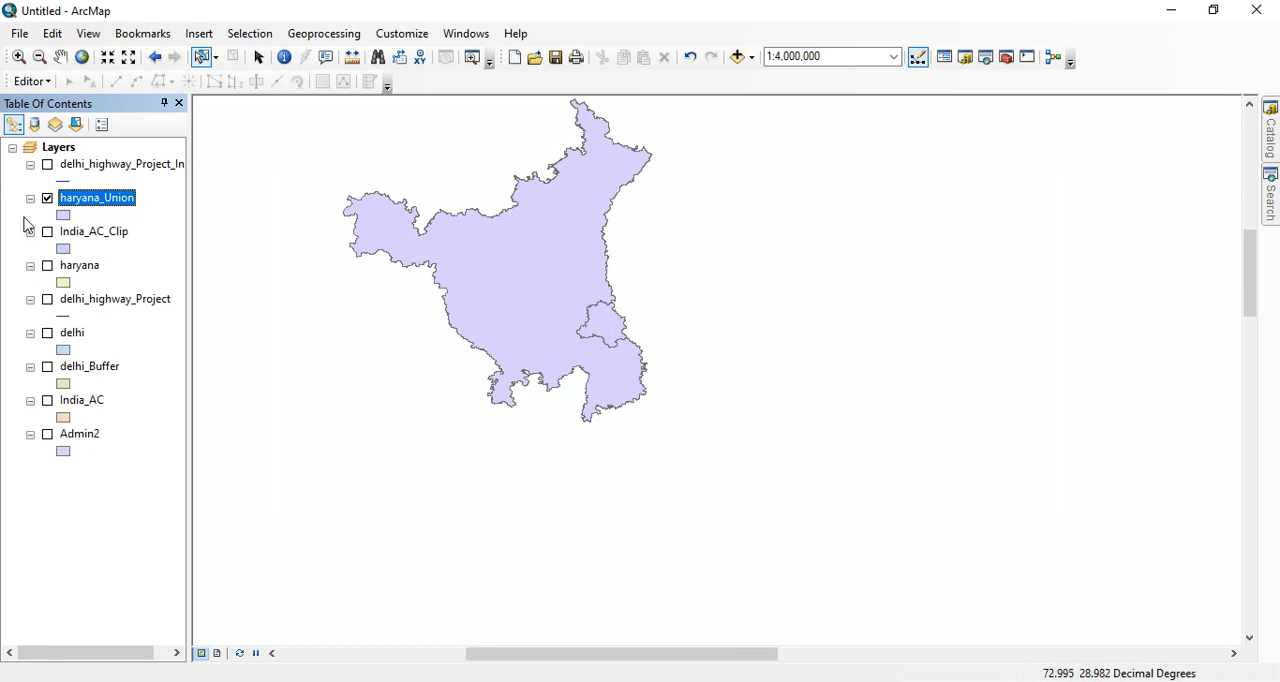
- Examine the haryana_Union attribute table for the fields and records carried over from both inputs
right_click(77, 209)
left_click(128, 250)
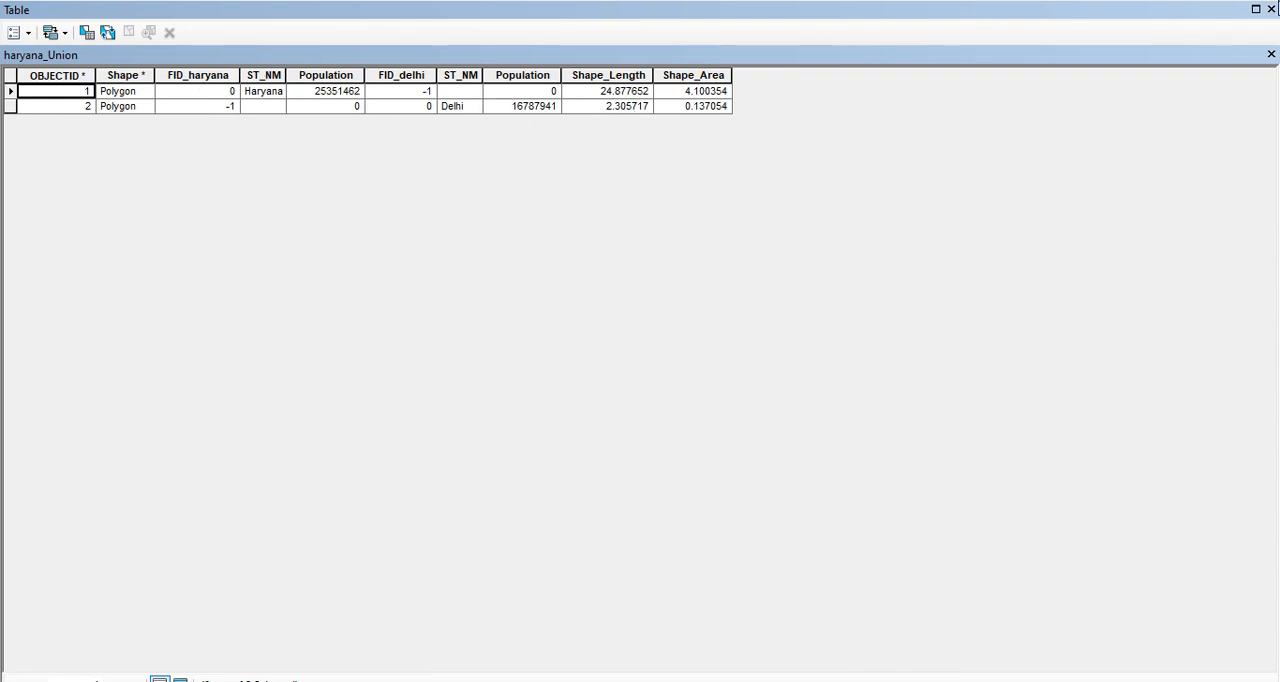
left_click(1271, 9)
- Run a Merge of the haryana and delhi layers into a haryana_Merge dataset
left_click(324, 33)
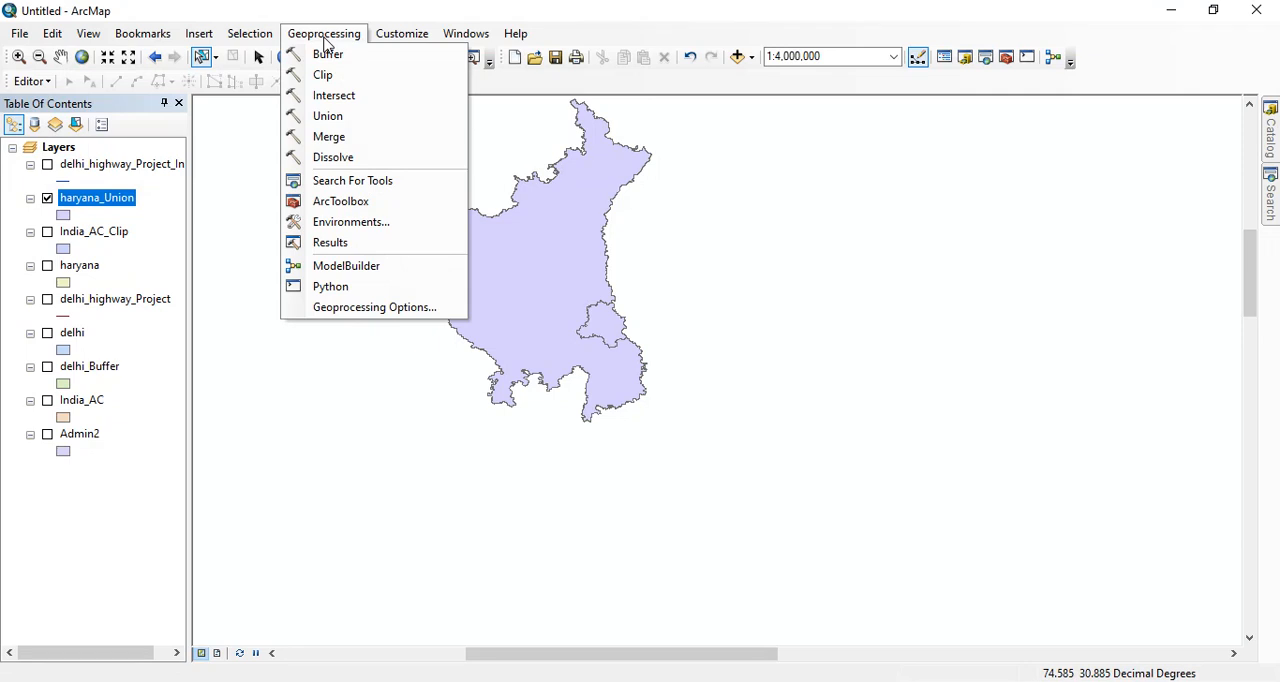
left_click(316, 140)
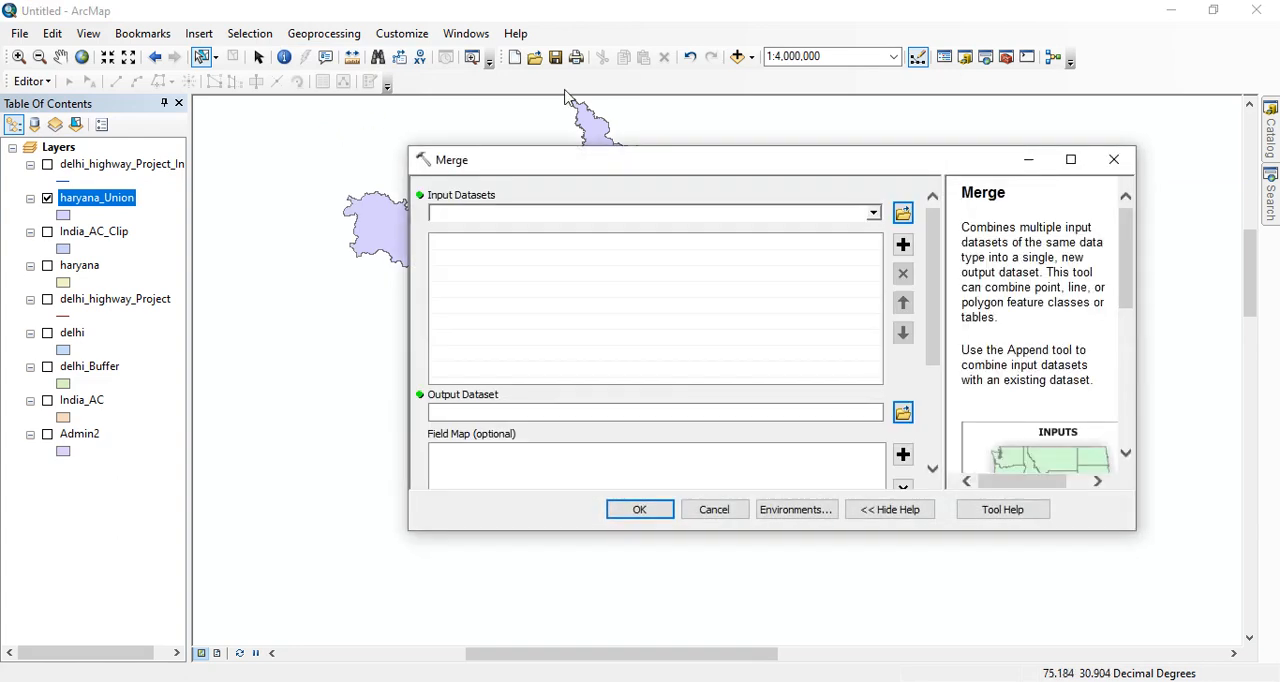
left_click(873, 214)
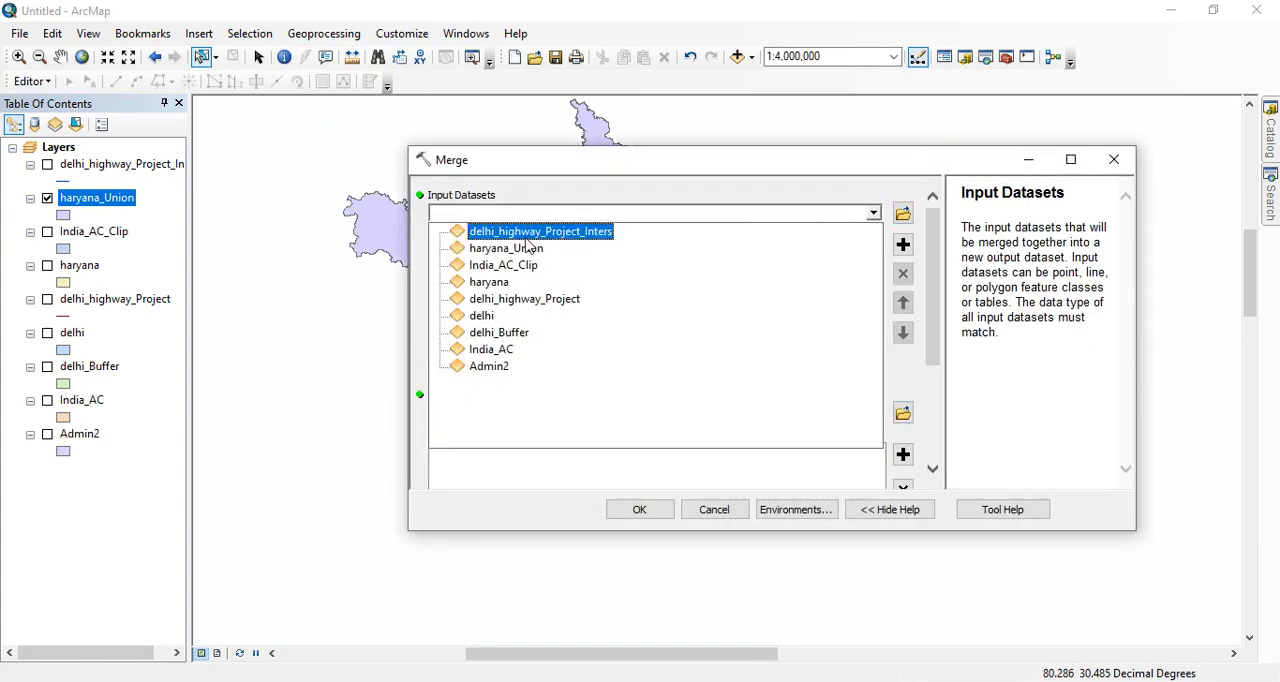
left_click(510, 283)
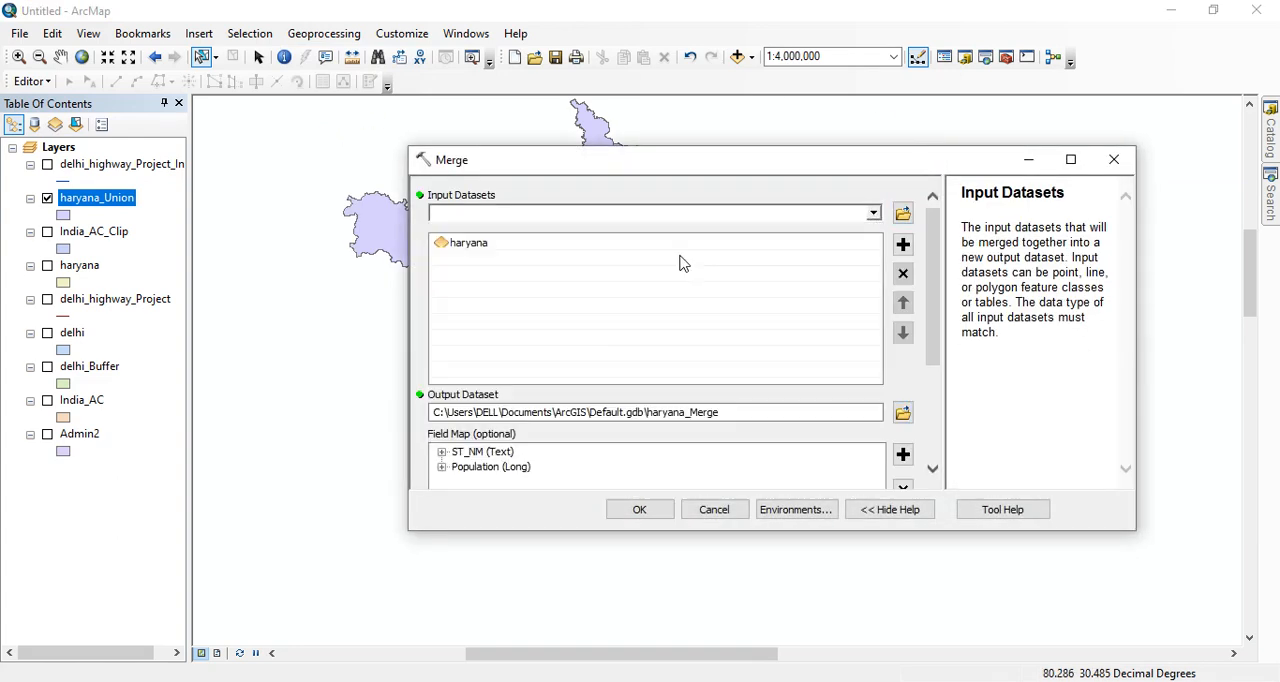
left_click(873, 214)
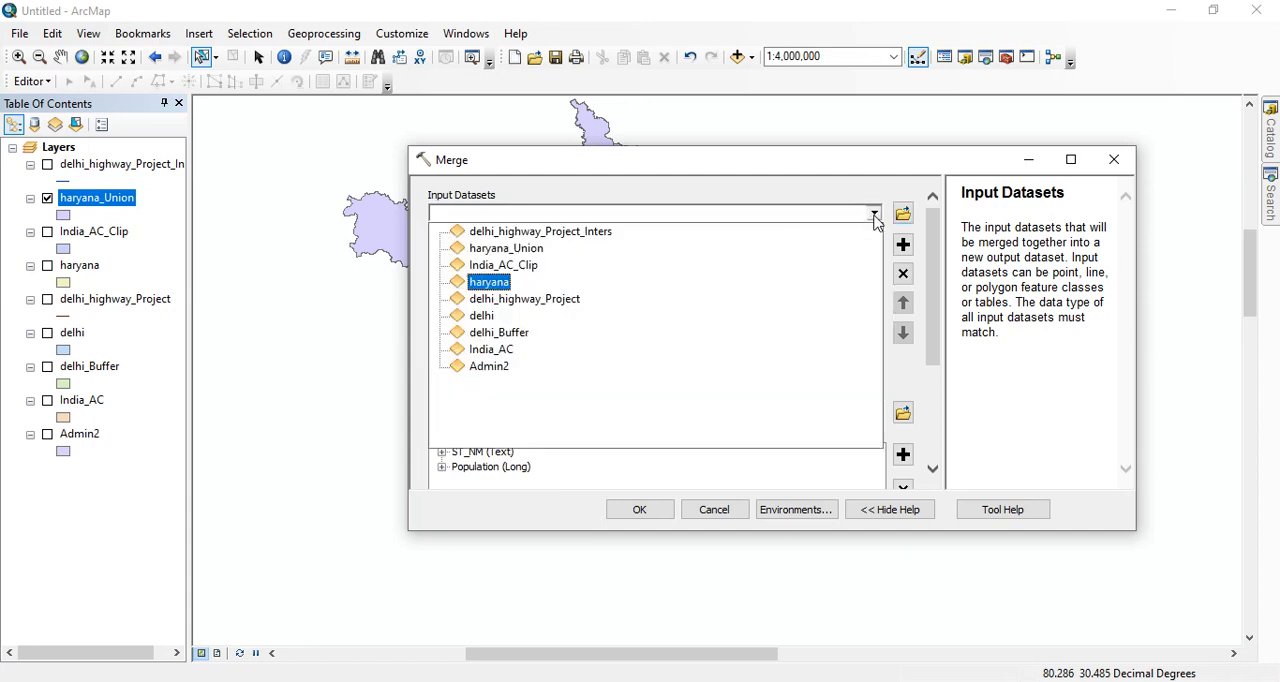
left_click(482, 316)
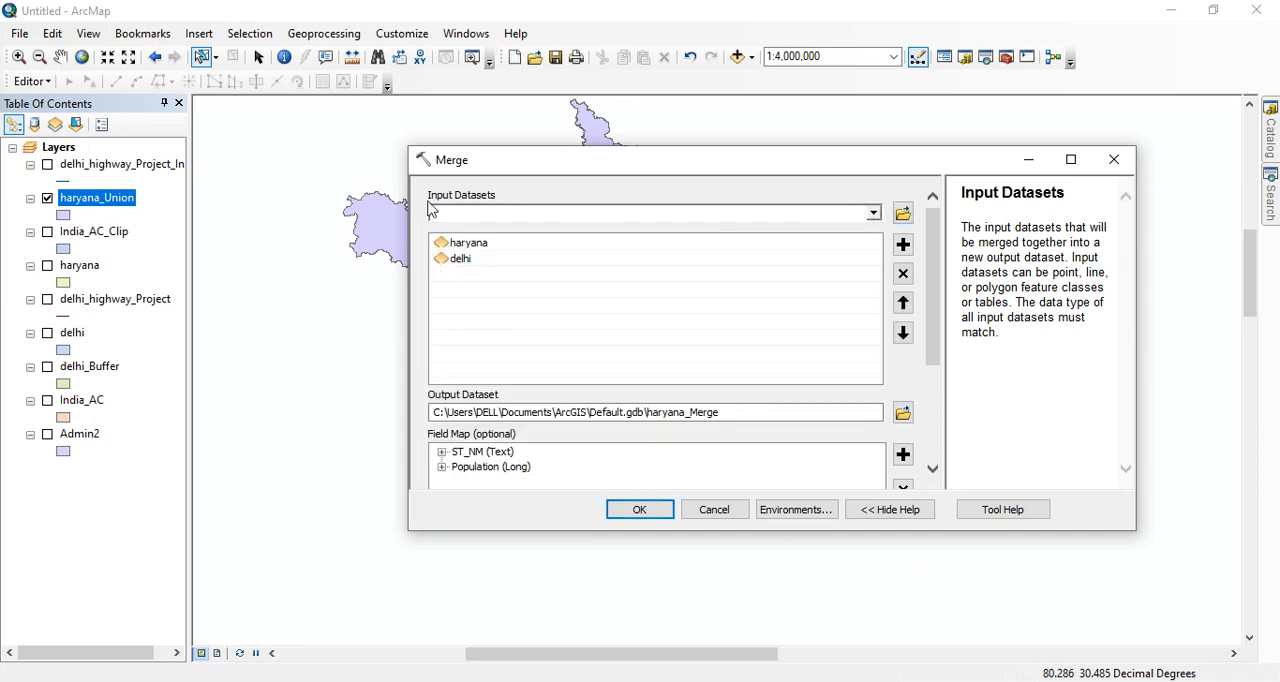
left_click(640, 510)
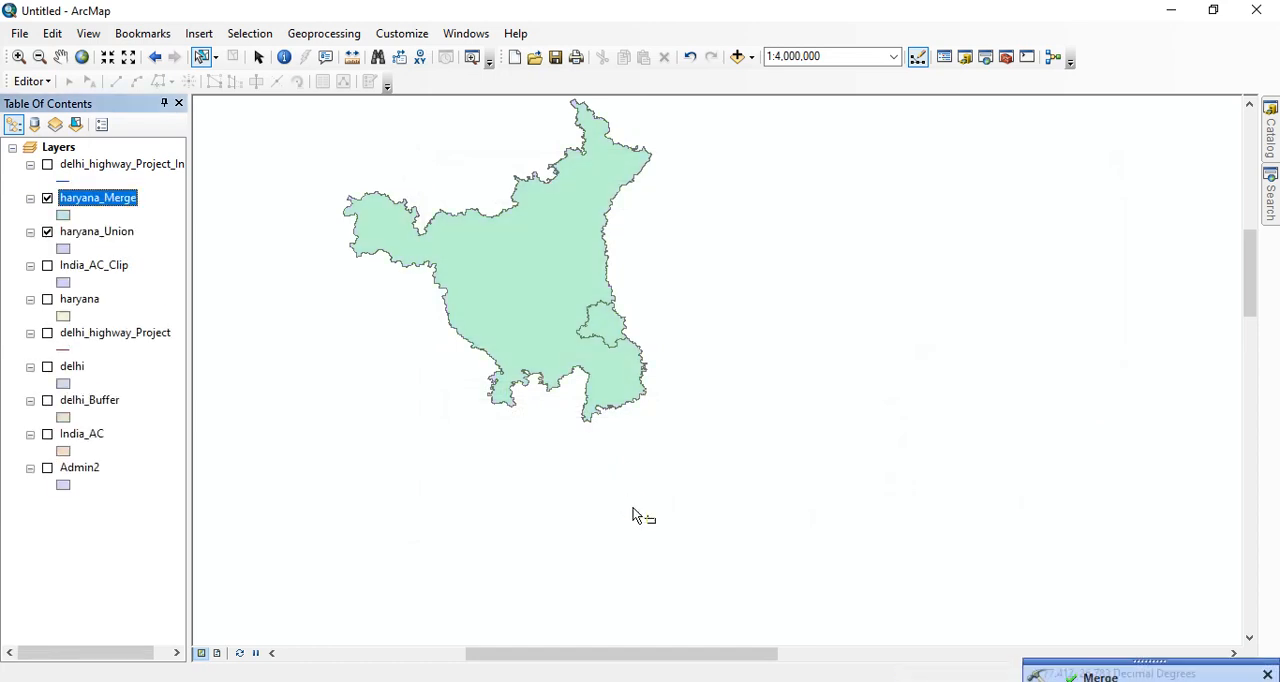
- Hide the haryana_Union layer and examine the haryana_Merge attribute table for the fields and records kept from both inputs
left_click(47, 232)
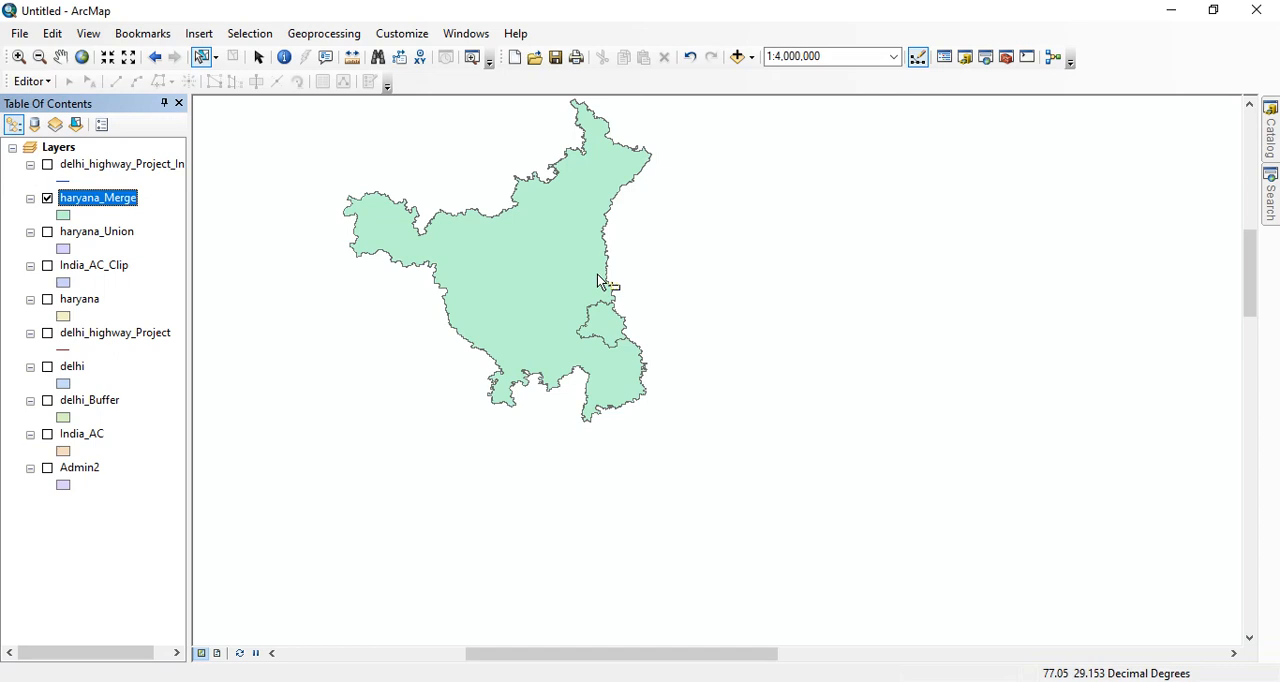
right_click(95, 200)
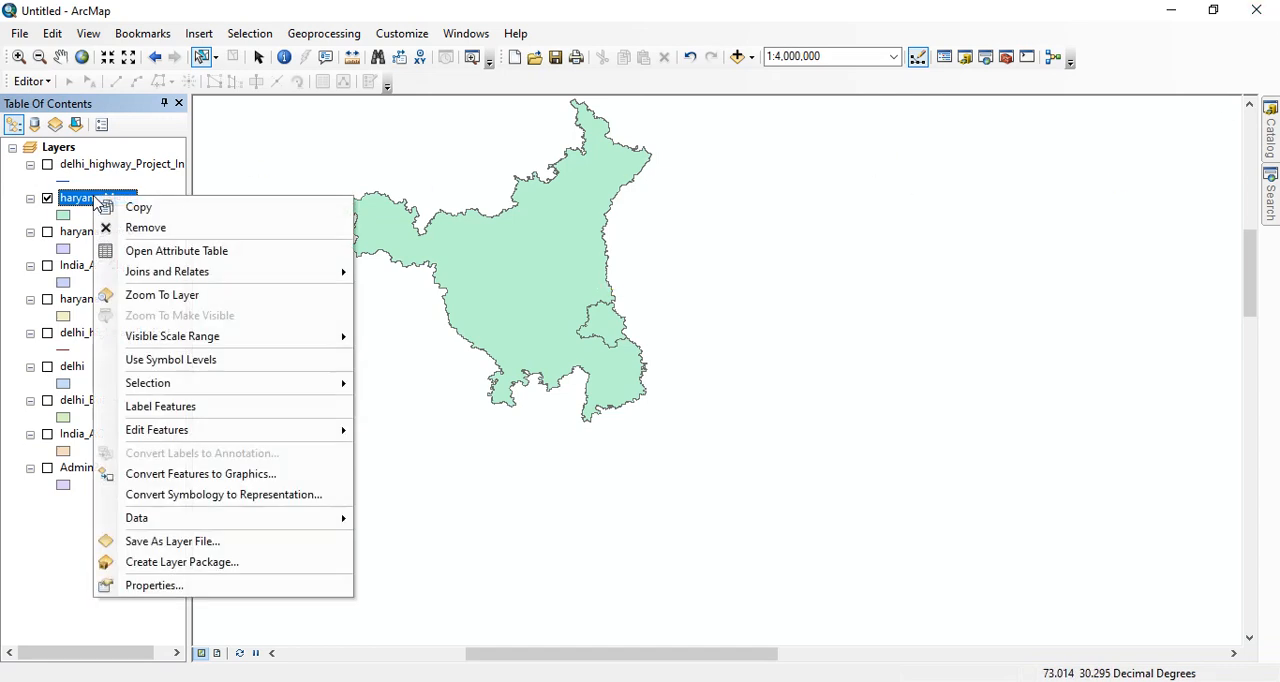
left_click(150, 250)
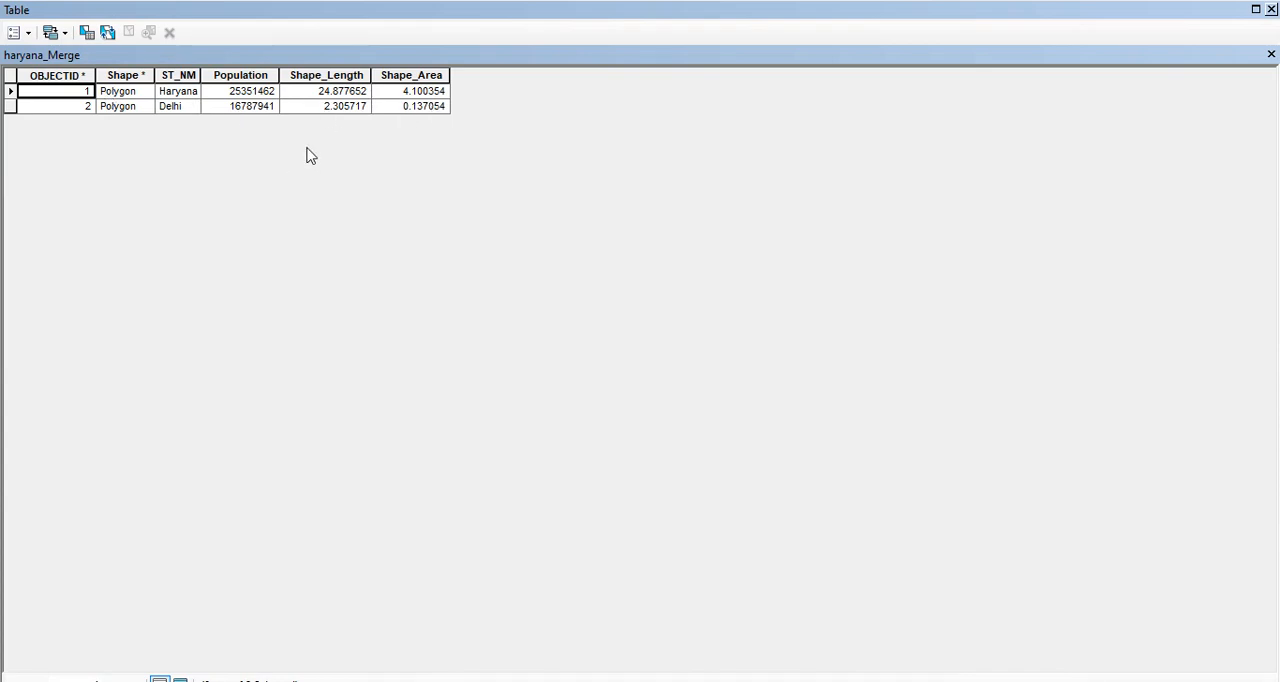
left_click(1271, 9)
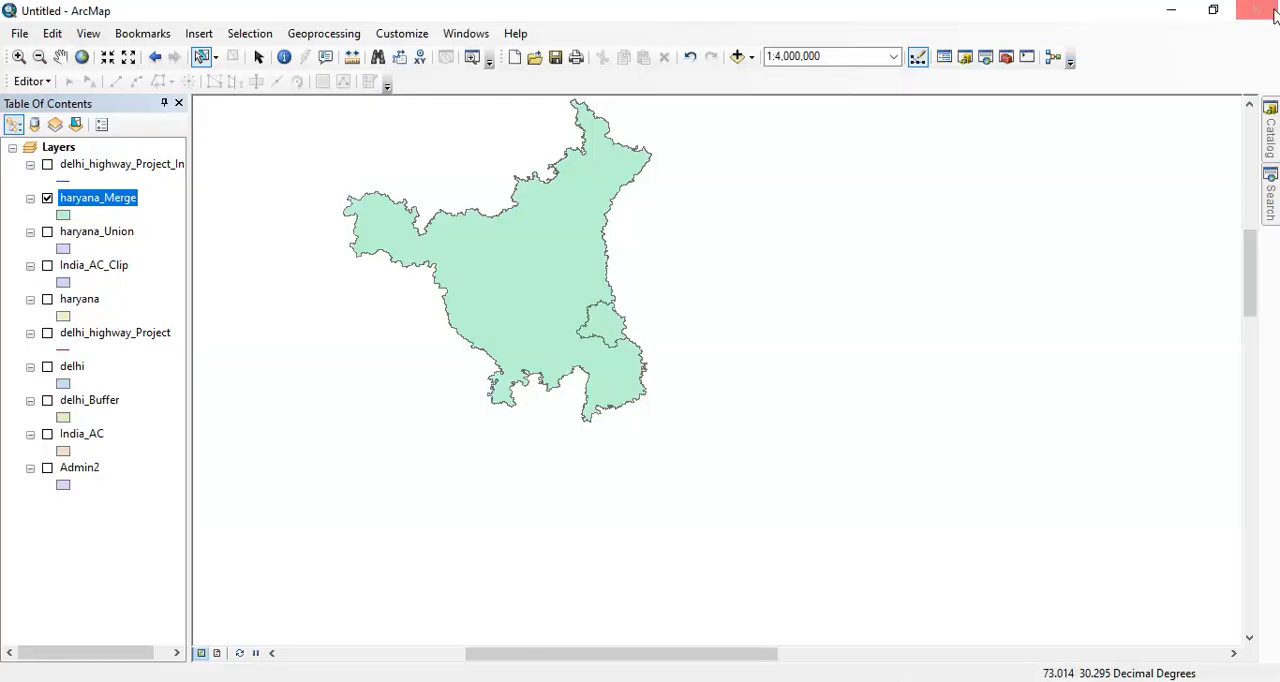
- Hide haryana_Merge and display the India_AC layer at 1:15,000,000 so that most of India is in view
left_click(47, 198)
left_click(324, 34)
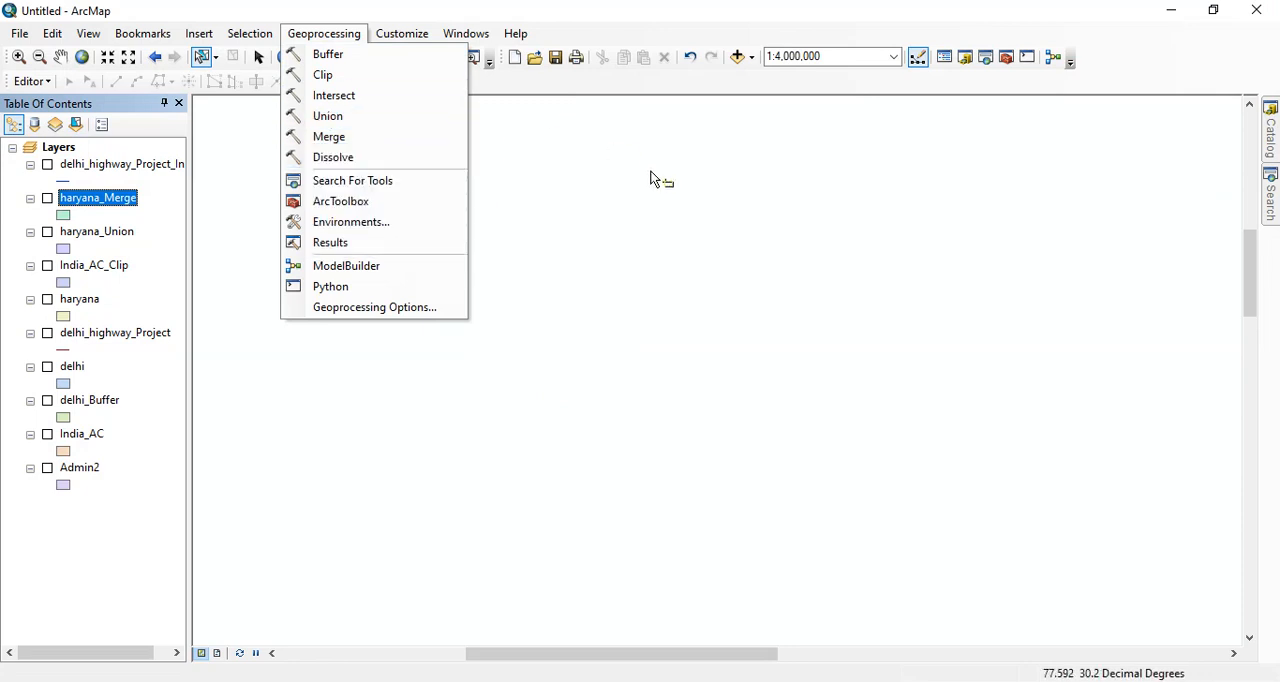
left_click(650, 178)
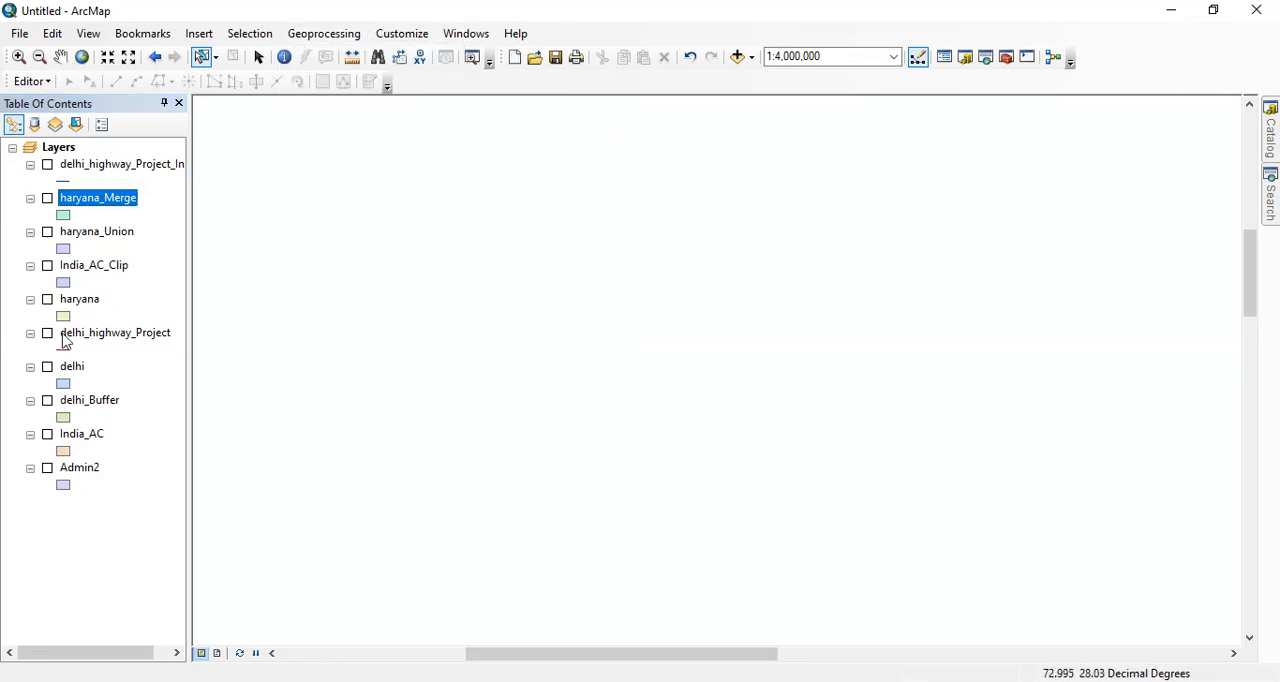
left_click(47, 434)
scroll(514, 263, "up", 4)
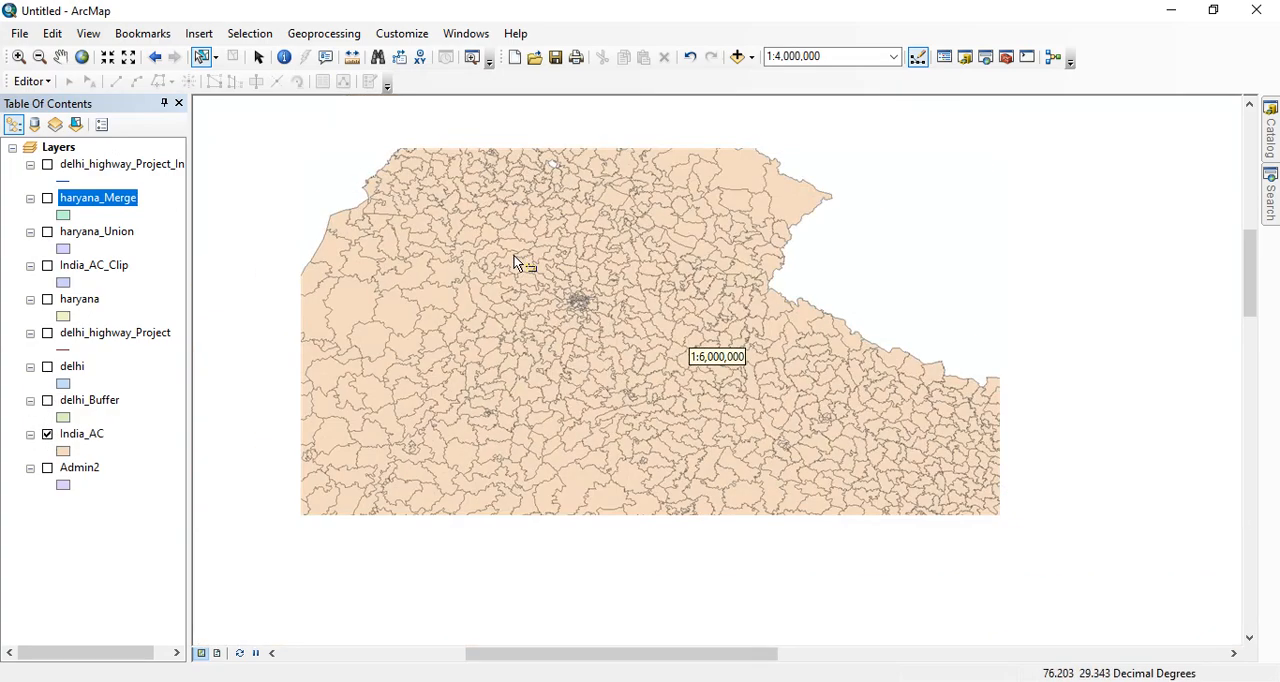
scroll(514, 263, "up", 4)
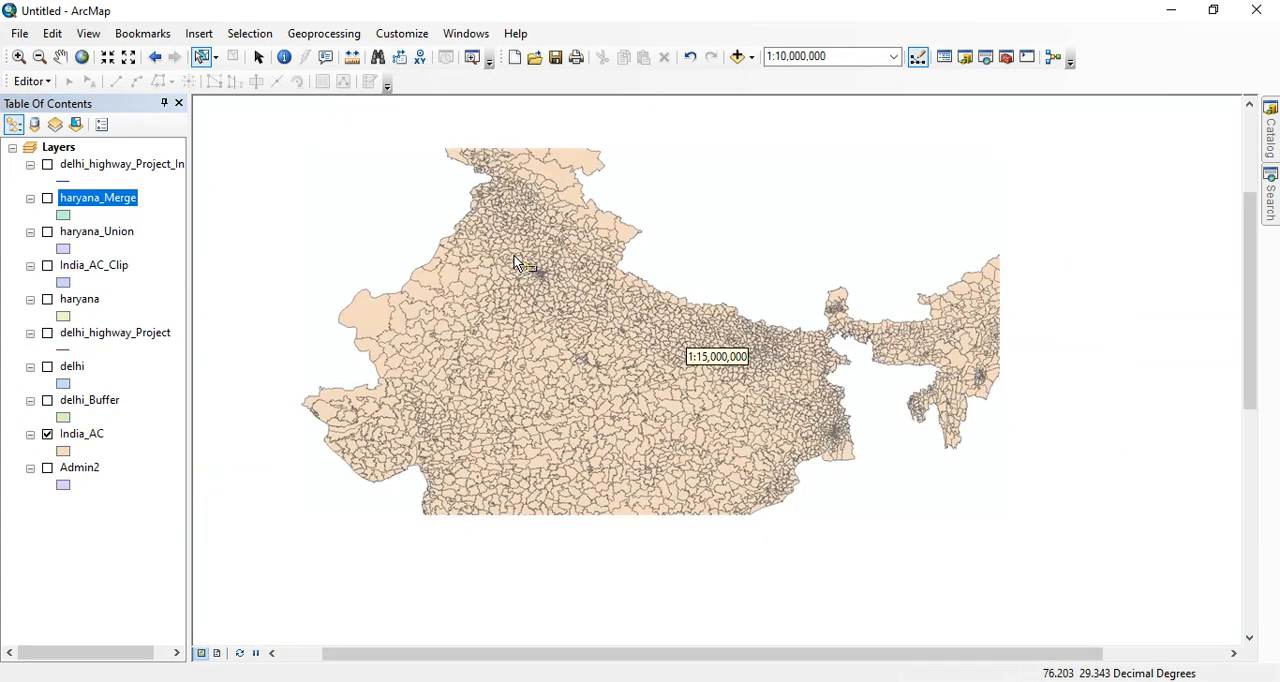
scroll(560, 300, "down", 2)
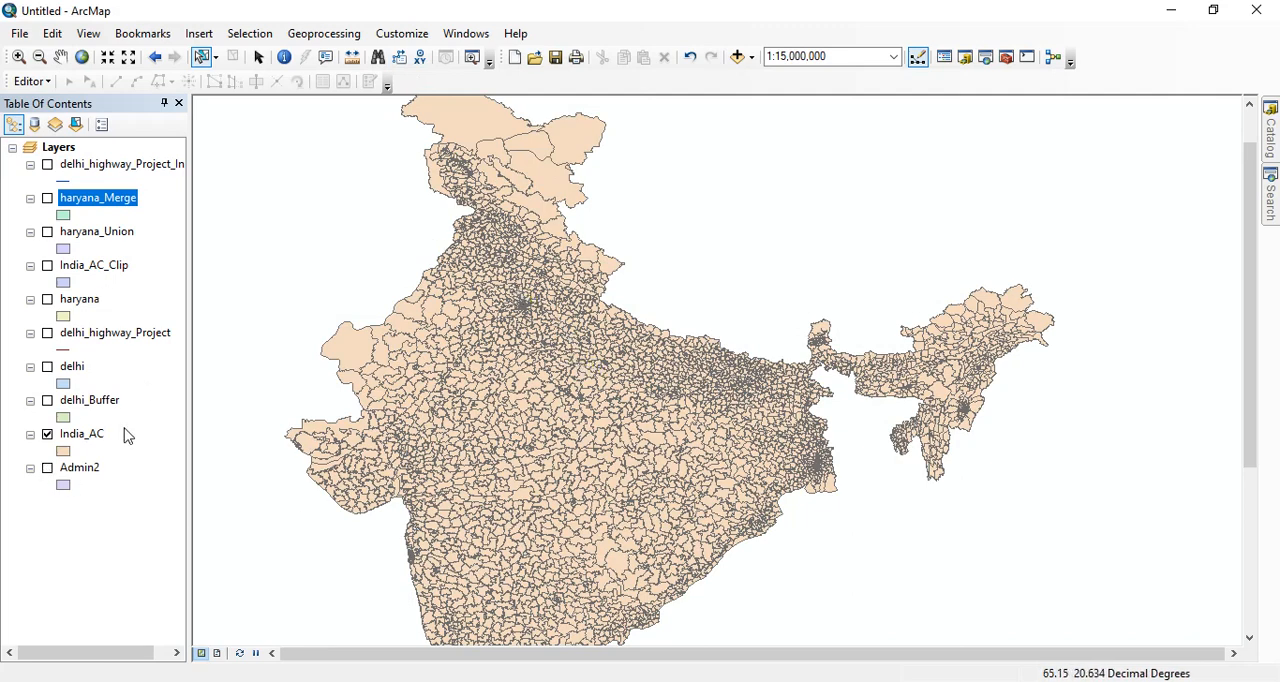
- Examine the India_AC attribute table for the state, district and constituency fields and how records repeat per state
right_click(74, 441)
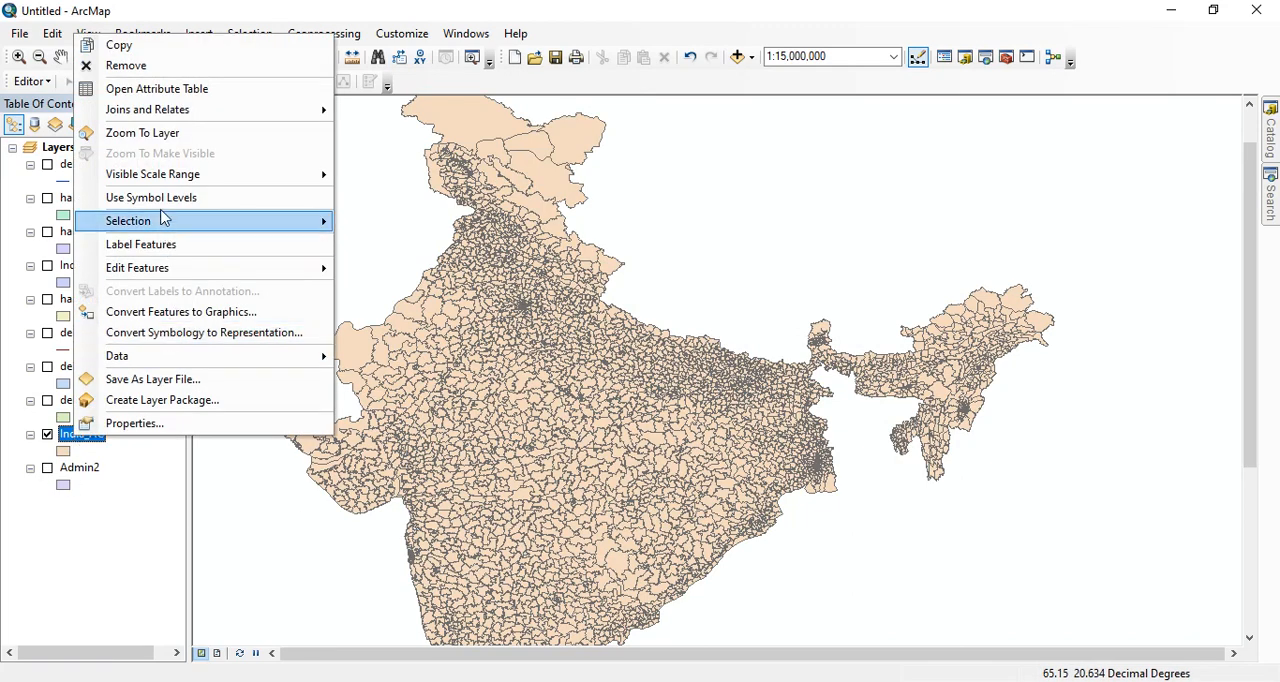
left_click(145, 89)
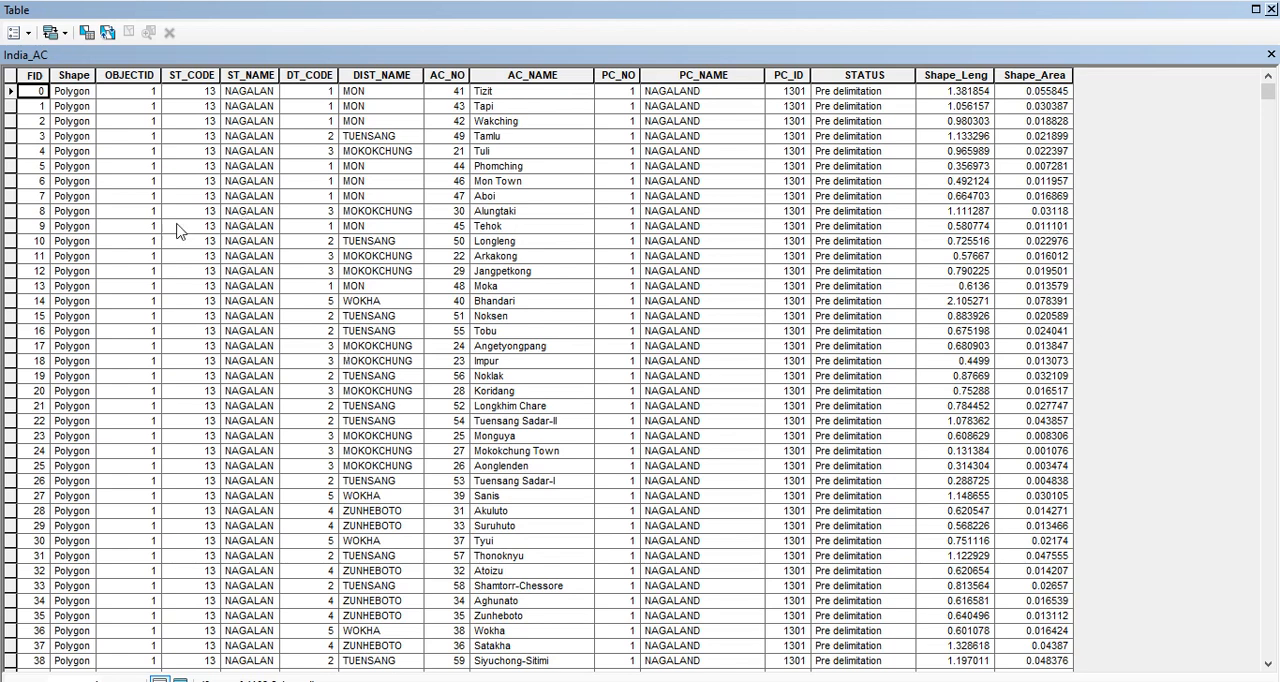
left_click(1271, 9)
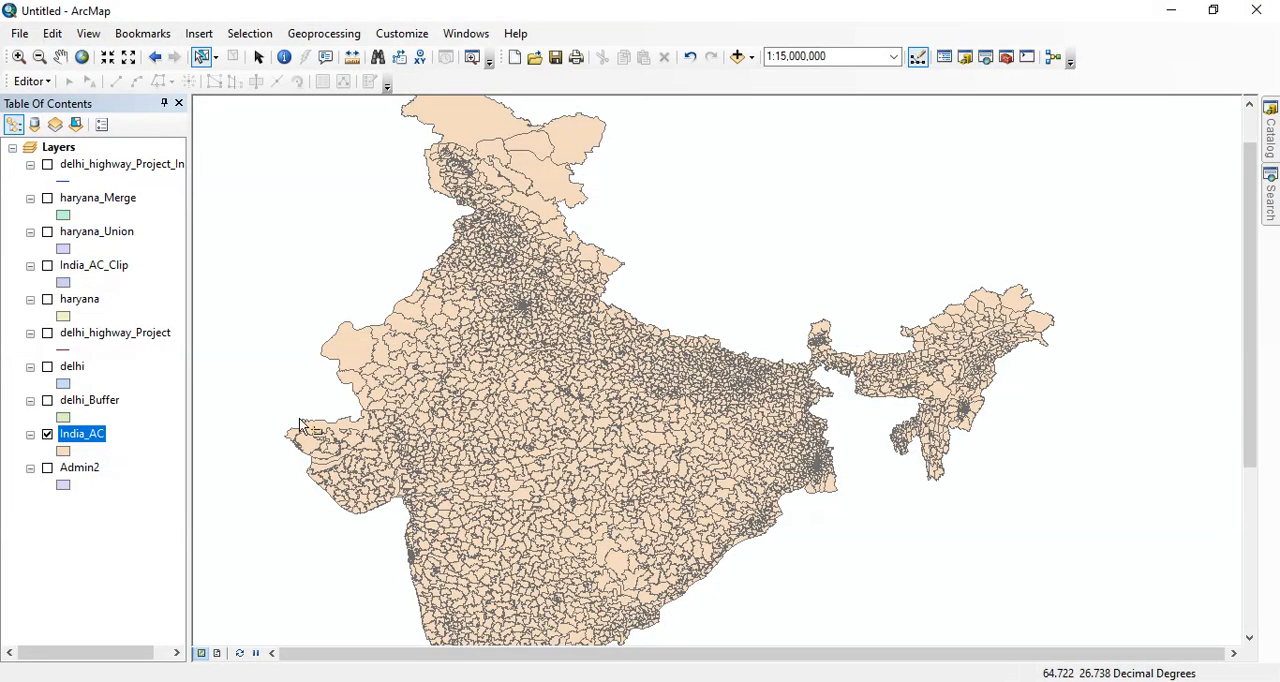
scroll(487, 408, "down", 4)
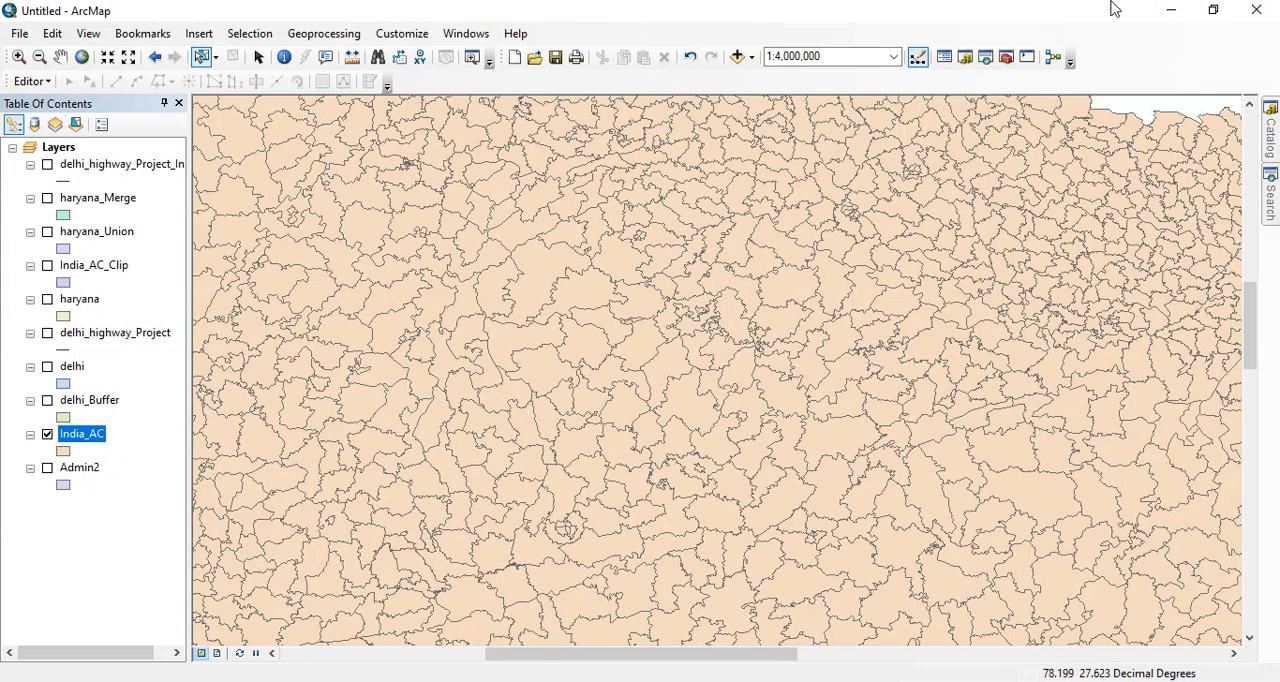
right_click(75, 443)
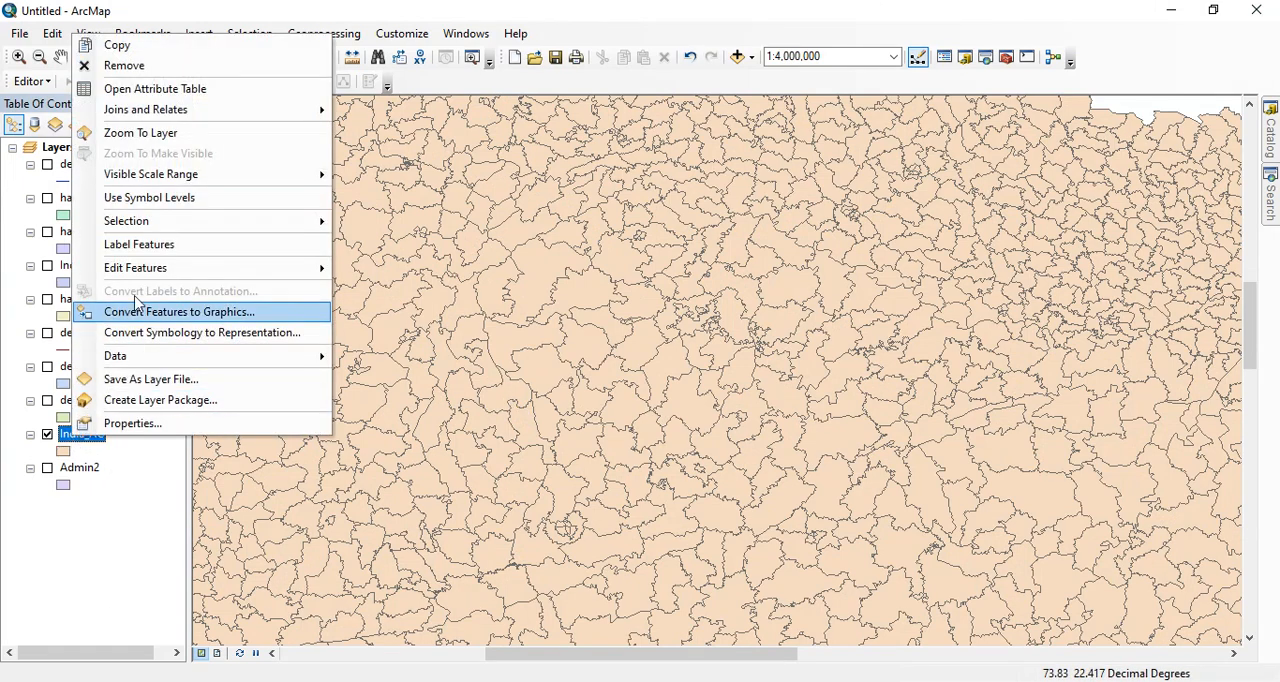
left_click(163, 91)
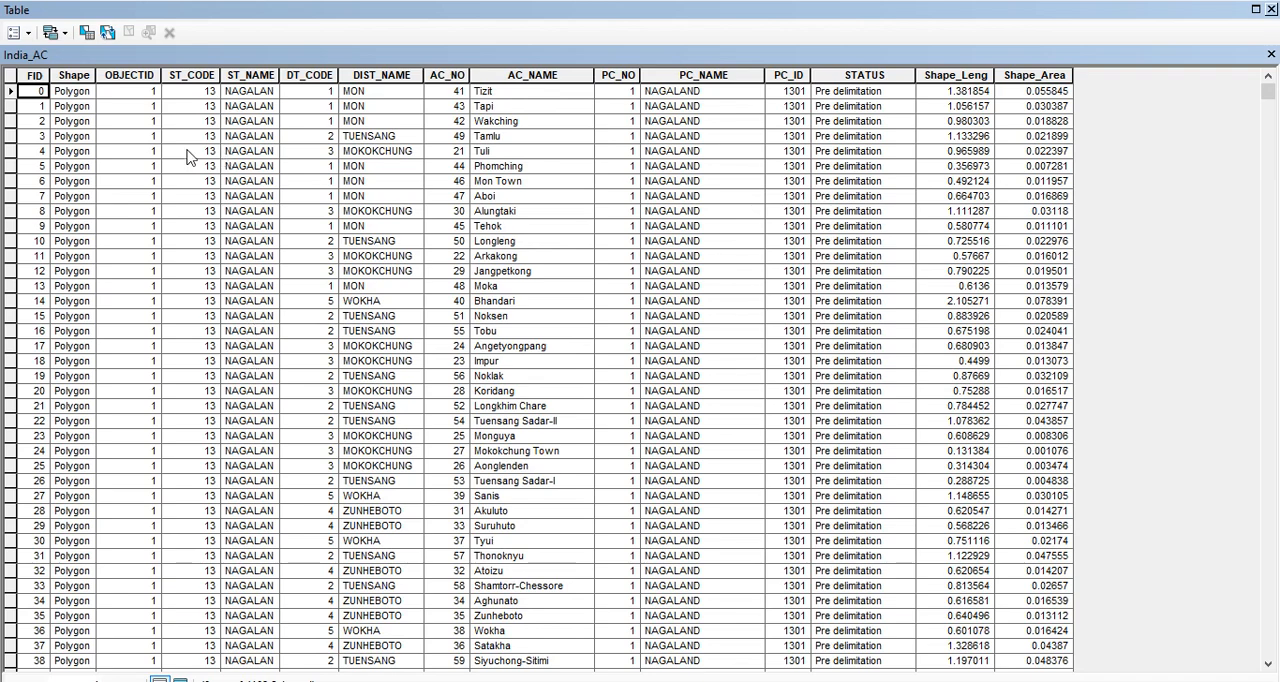
scroll(150, 318, "down", 5)
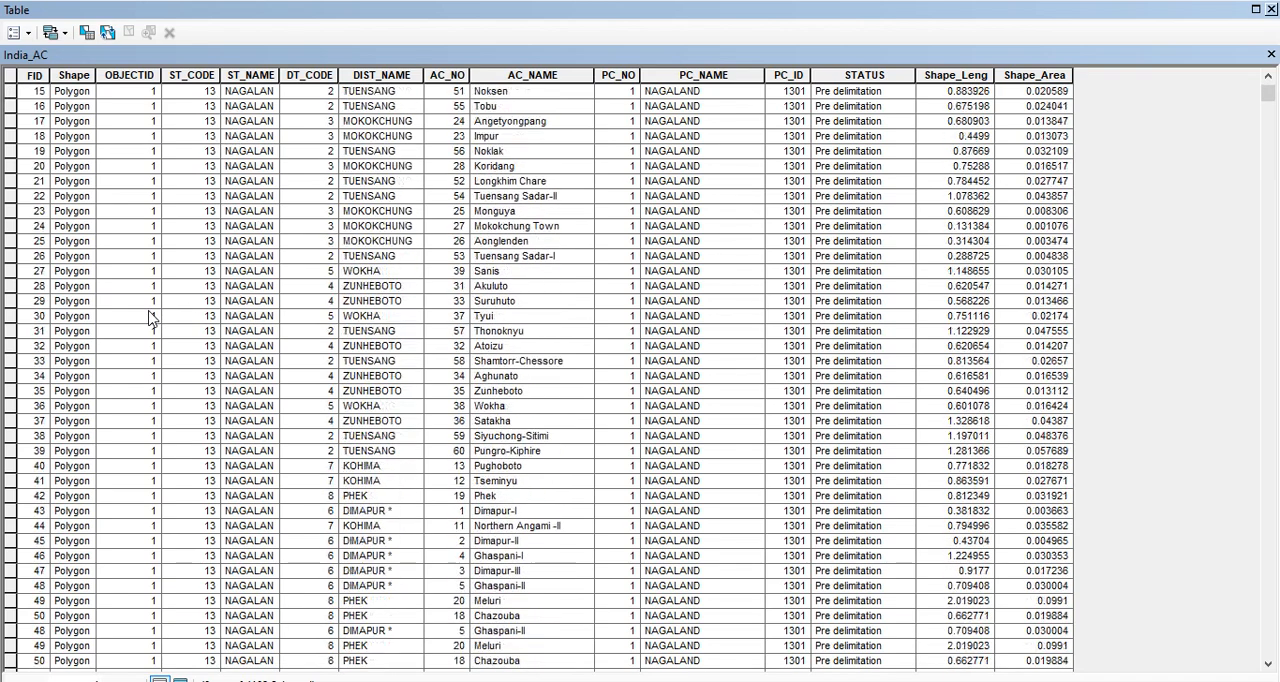
scroll(248, 410, "down", 4)
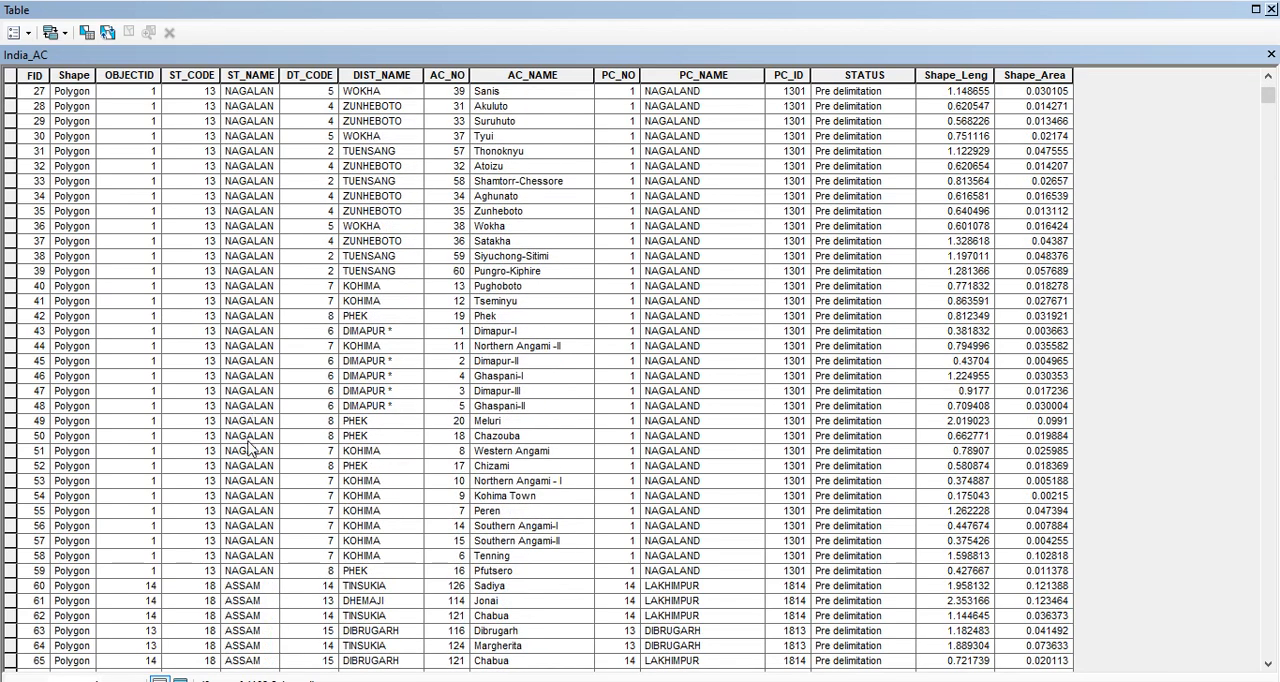
scroll(250, 445, "up", 9)
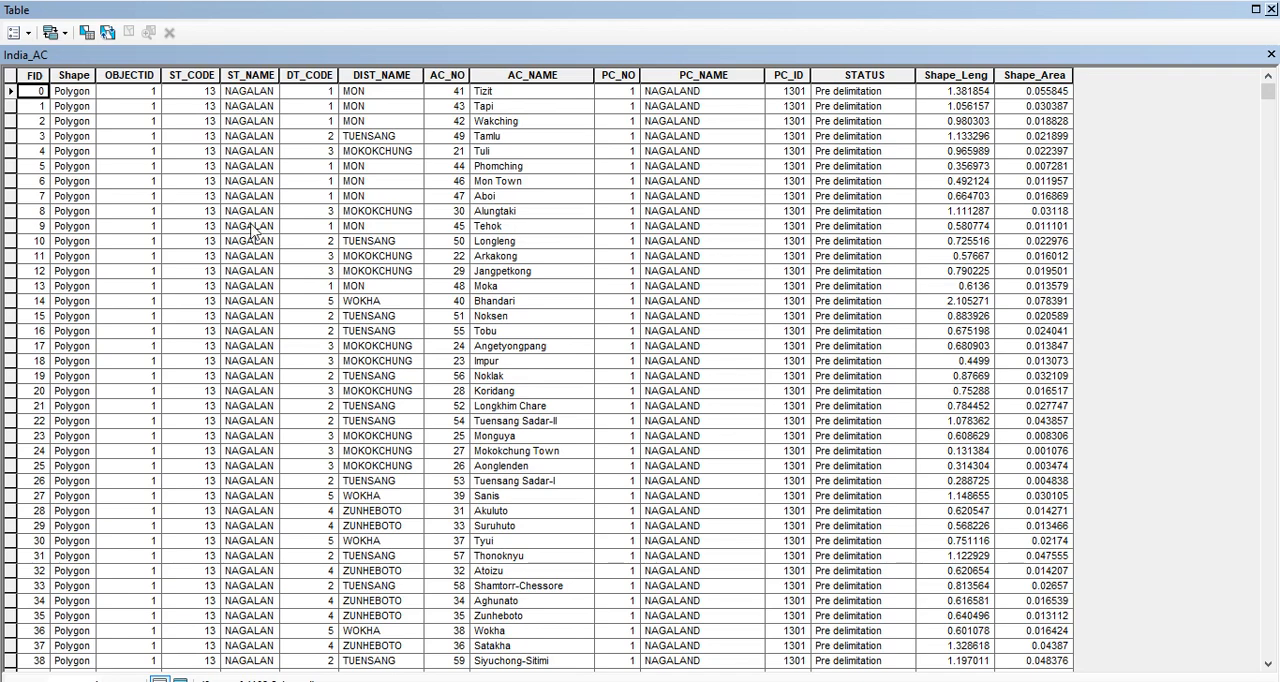
scroll(255, 232, "down", 18)
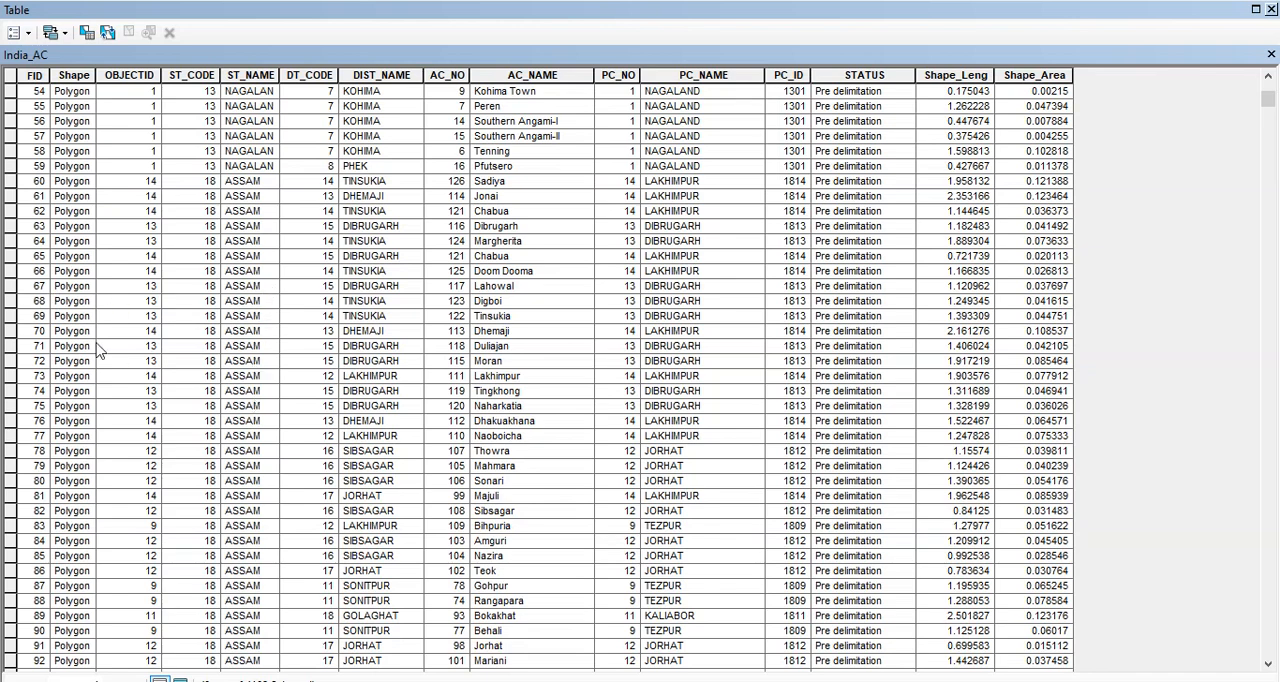
left_click(1271, 9)
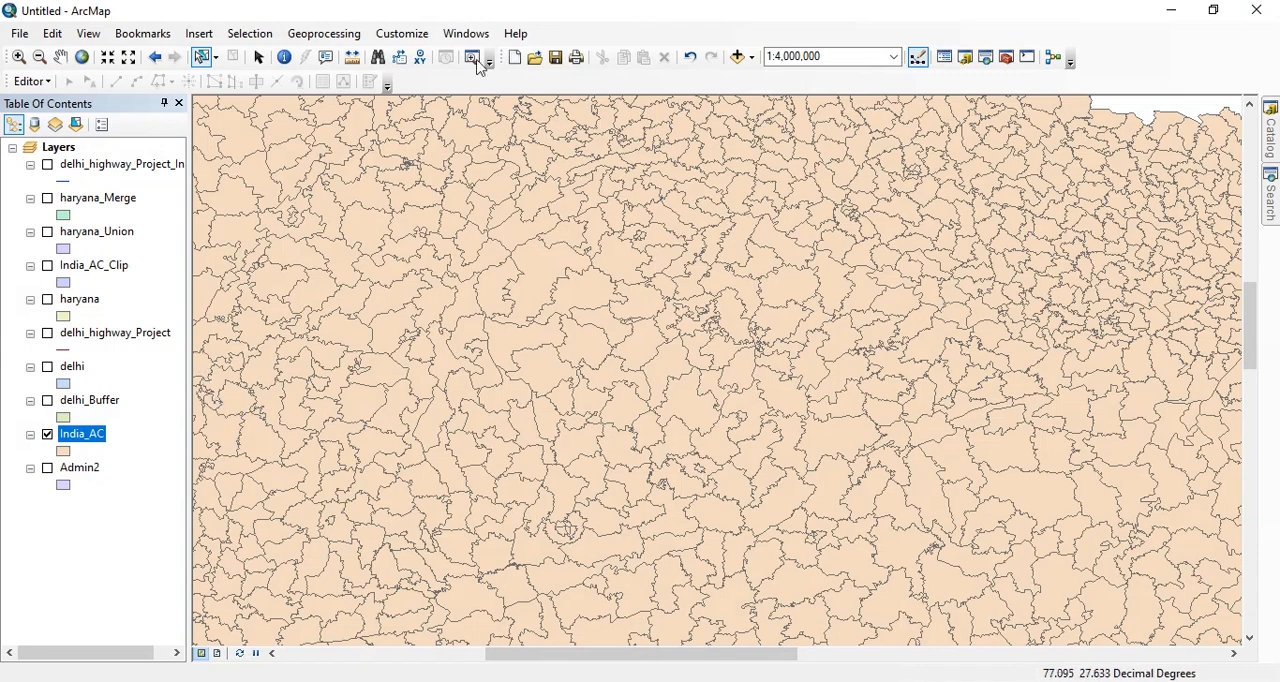
- Dissolve the India_AC layer on the ST_NAME field into an India_AC_Dissolve feature class
left_click(313, 33)
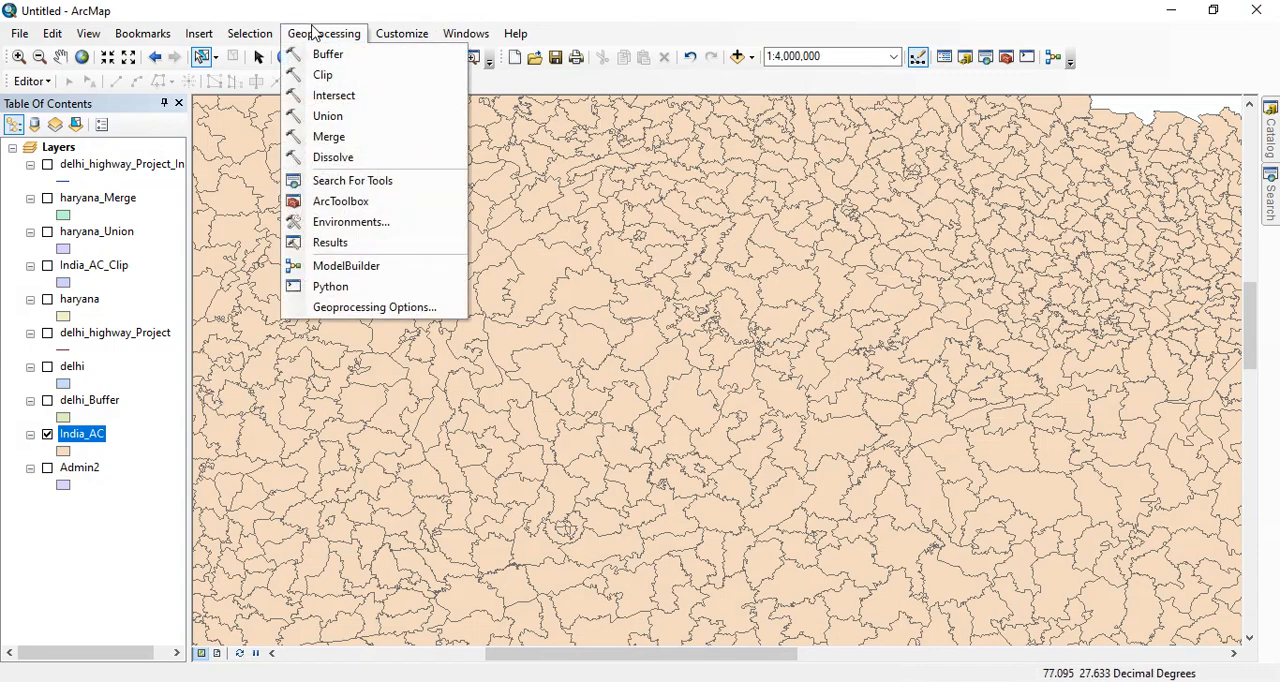
left_click(326, 157)
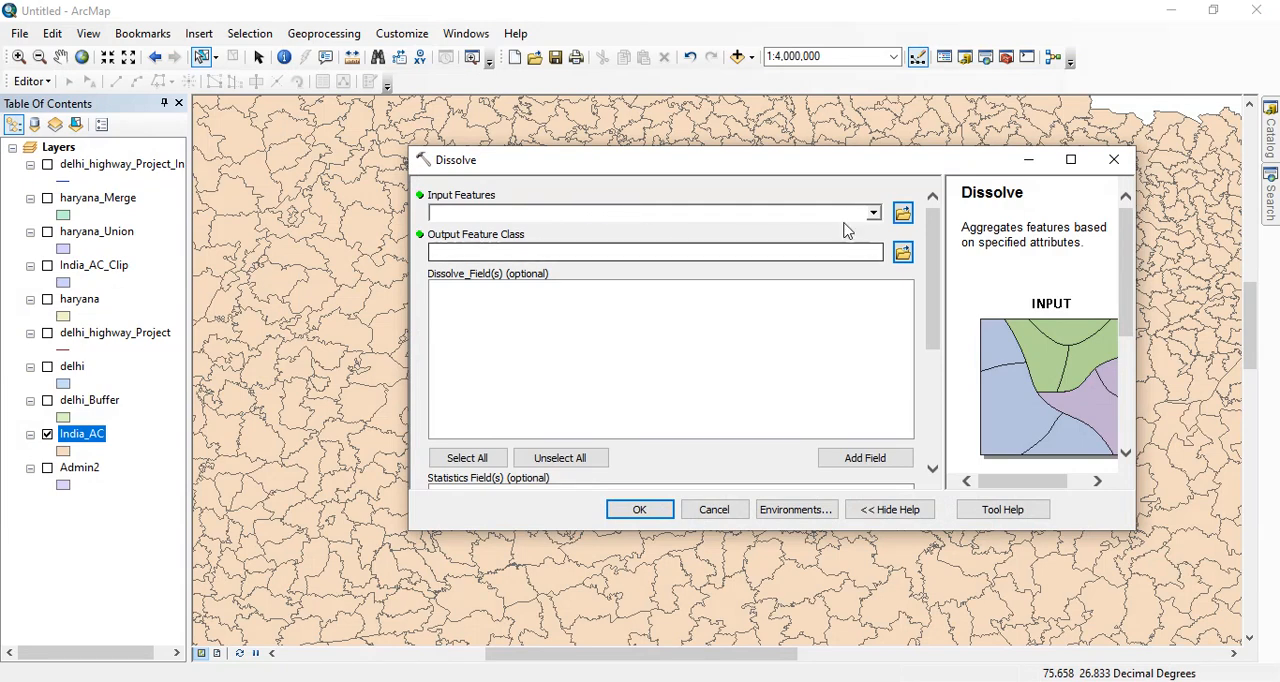
left_click(874, 213)
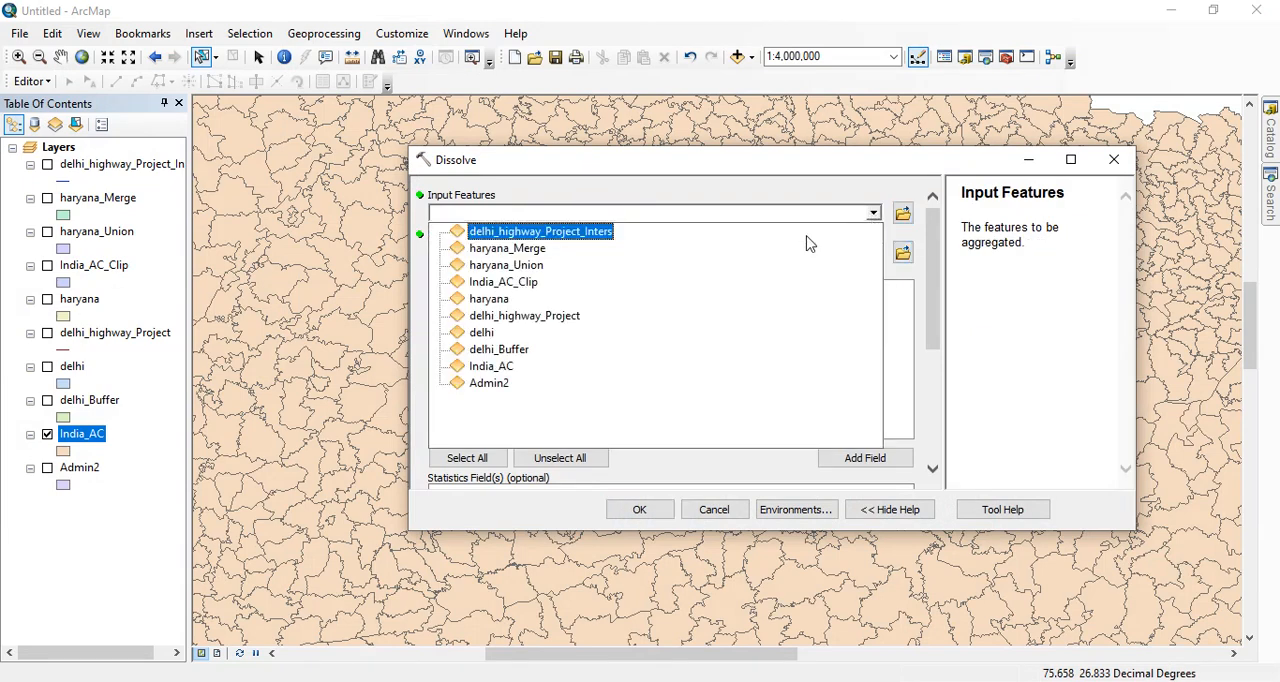
left_click(504, 370)
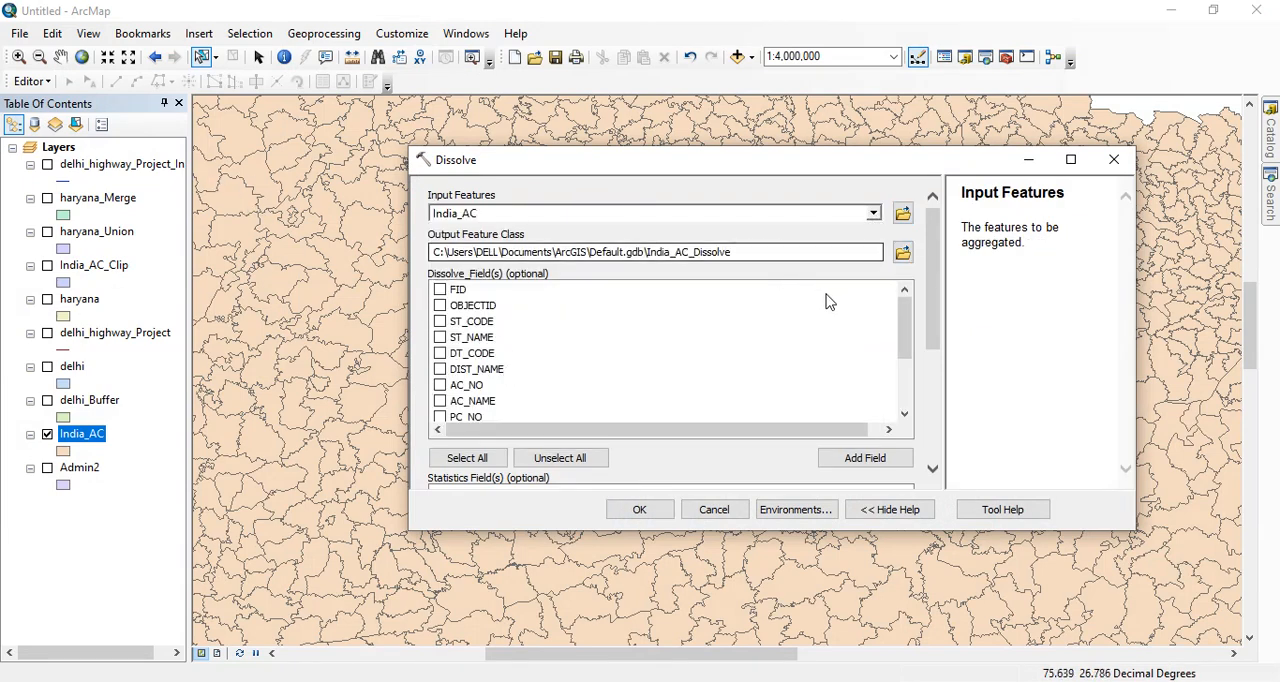
mouse_move(905, 346)
left_mouse_down()
mouse_move(905, 358)
mouse_move(905, 346)
left_mouse_up()
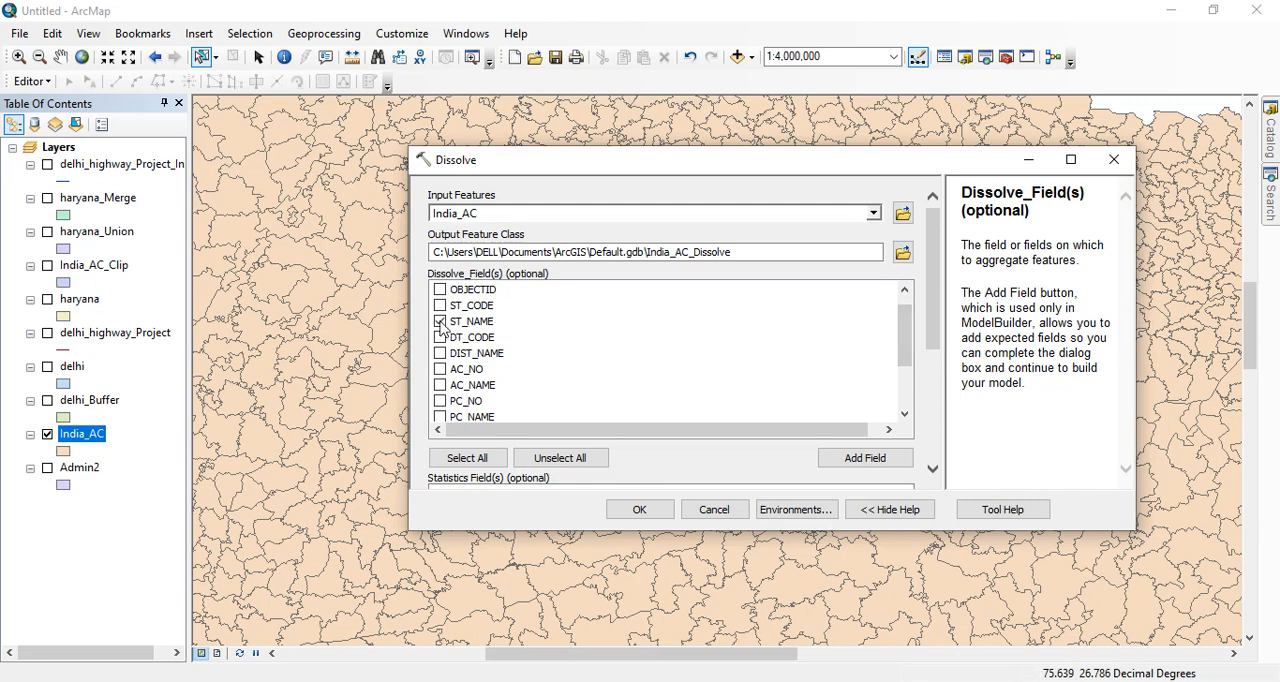
left_click(636, 510)
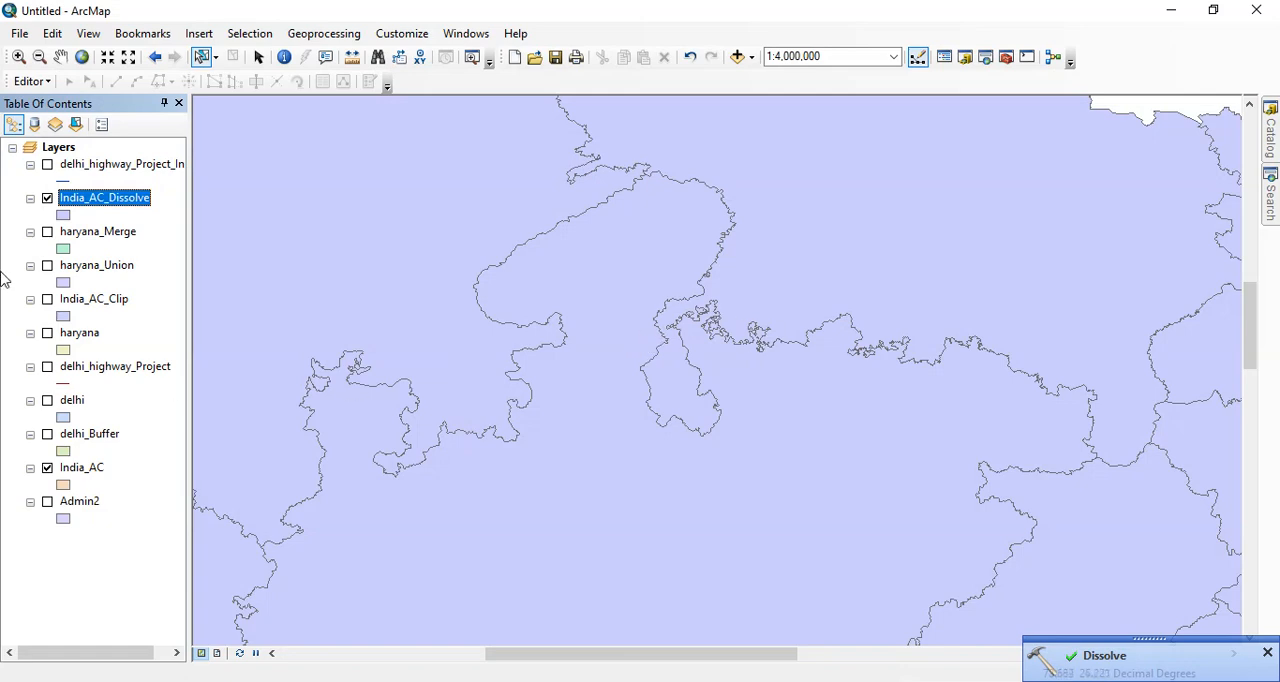
- Hide the India_AC layer and inspect the India_AC_Dissolve state boundaries across the whole of India at 1:30,000,000
left_click(47, 468)
scroll(580, 252, "down", 2)
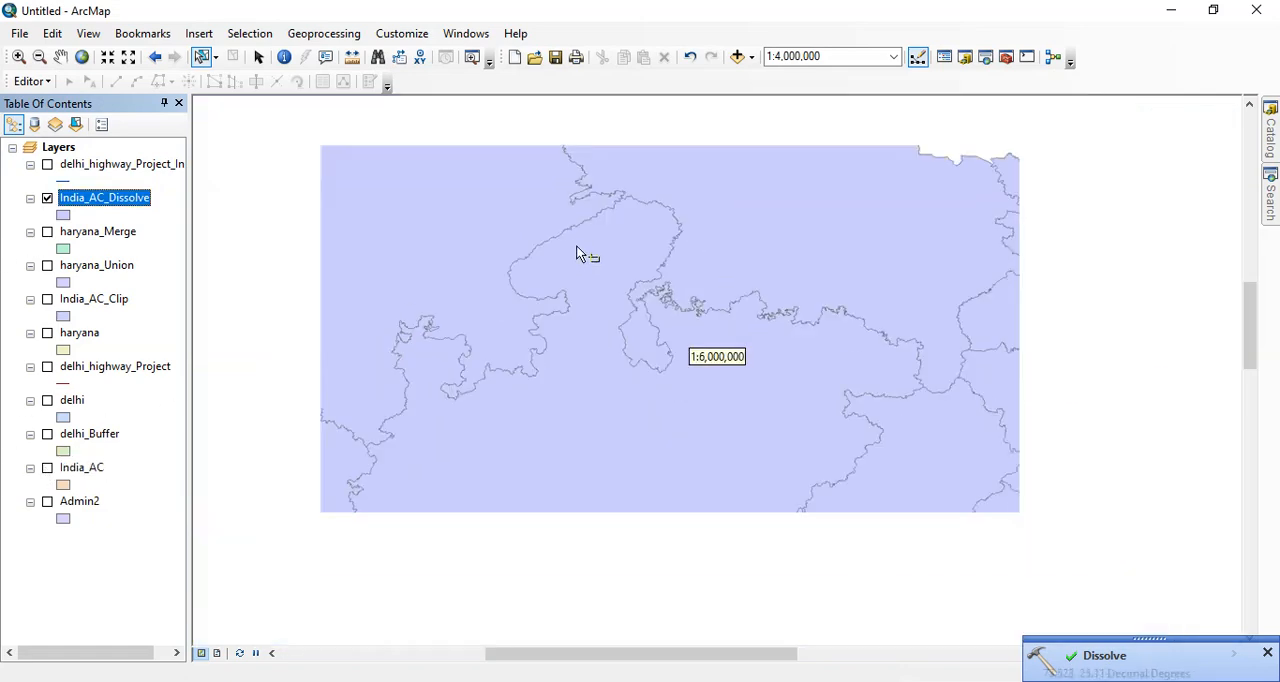
scroll(509, 274, "down", 2)
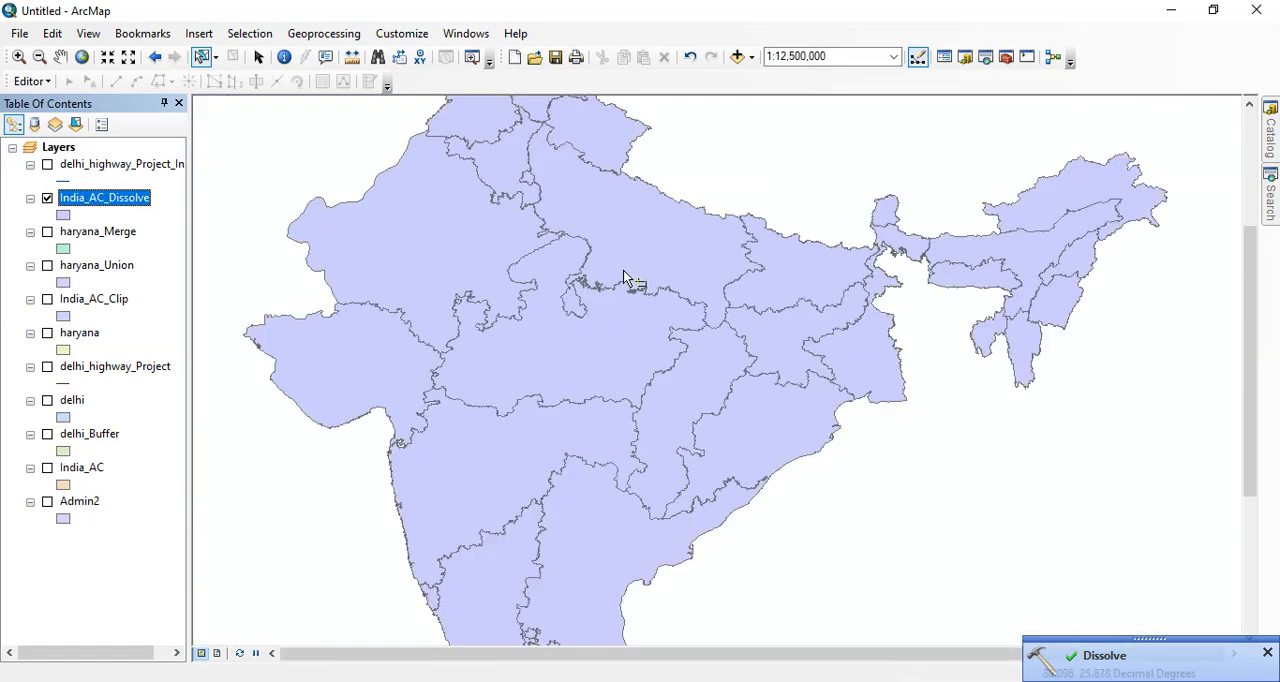
scroll(626, 277, "down", 1)
scroll(638, 250, "down", 1)
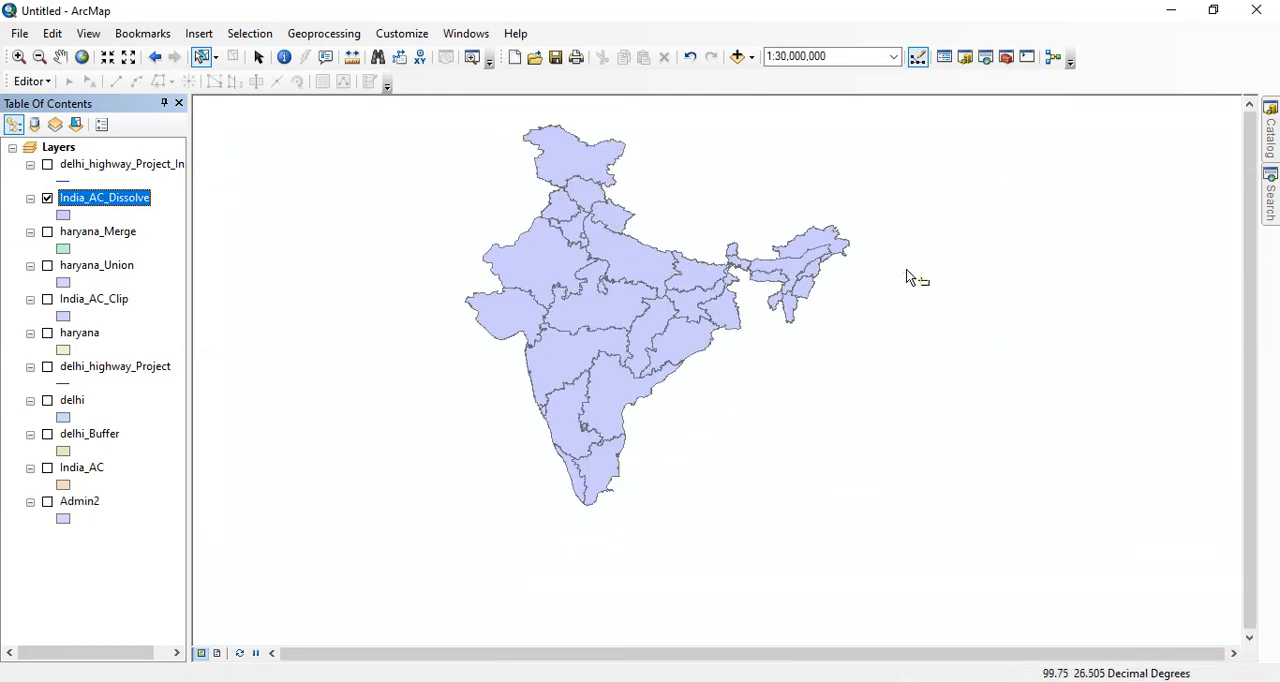
scroll(730, 299, "up", 1)
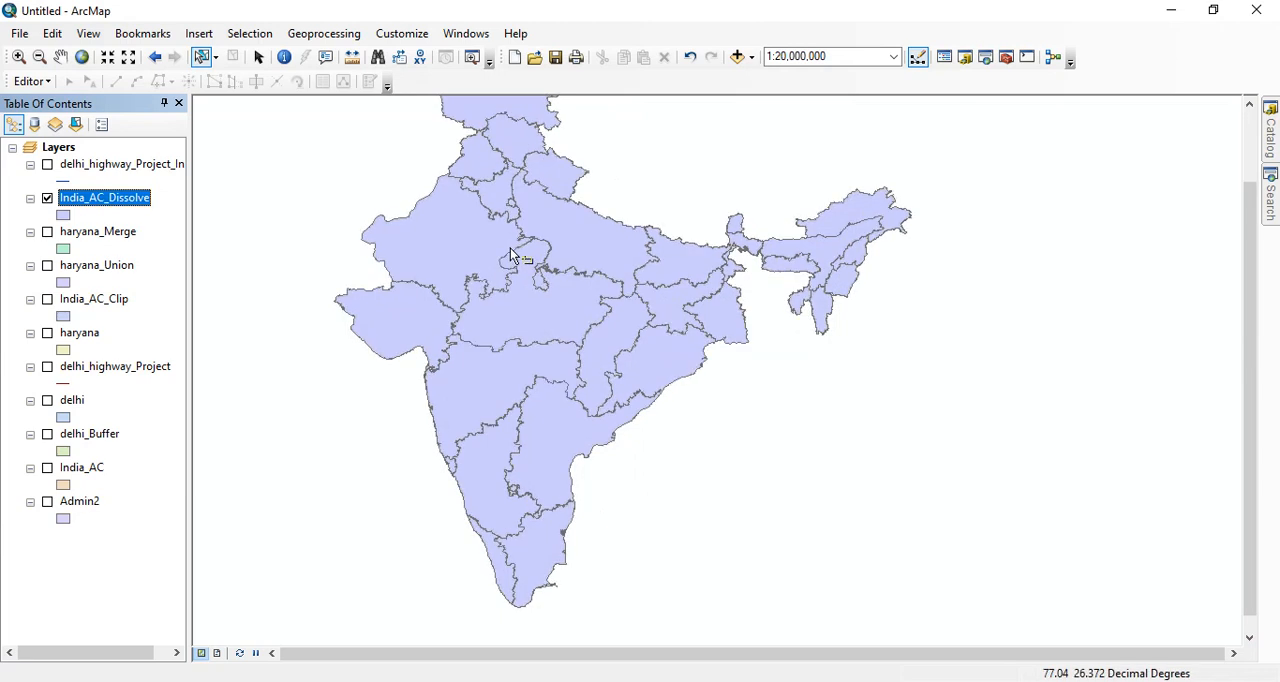
scroll(510, 248, "down", 1)
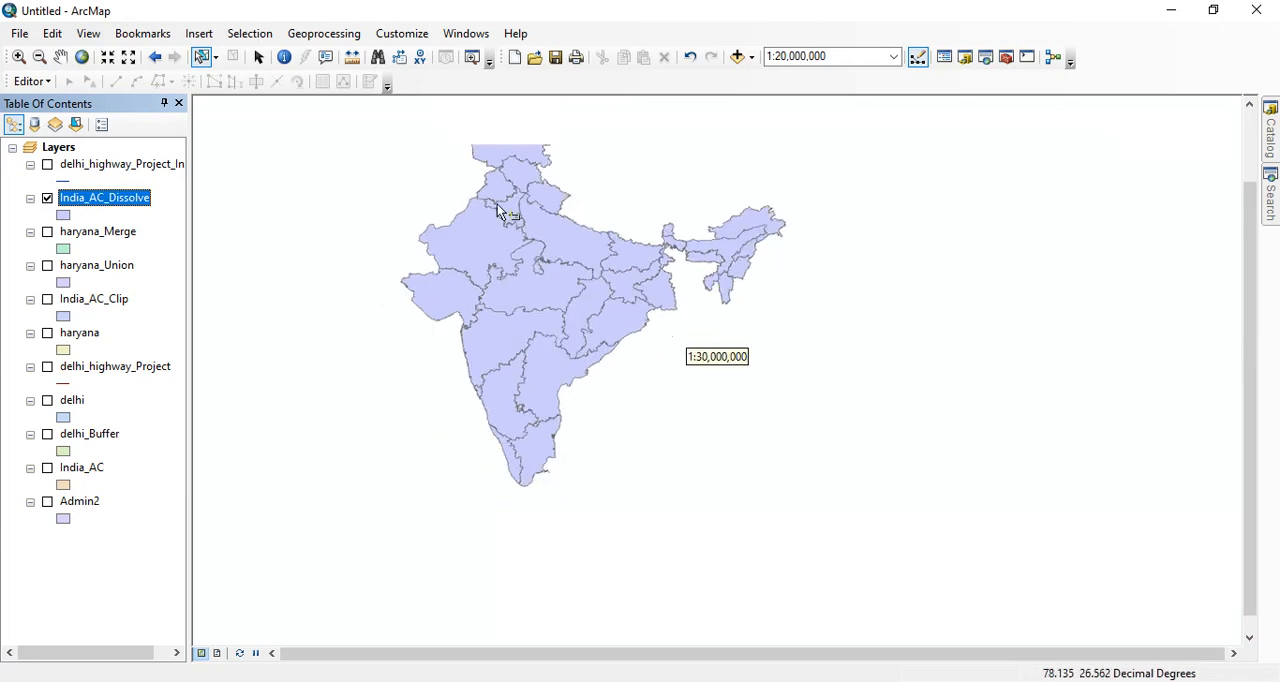